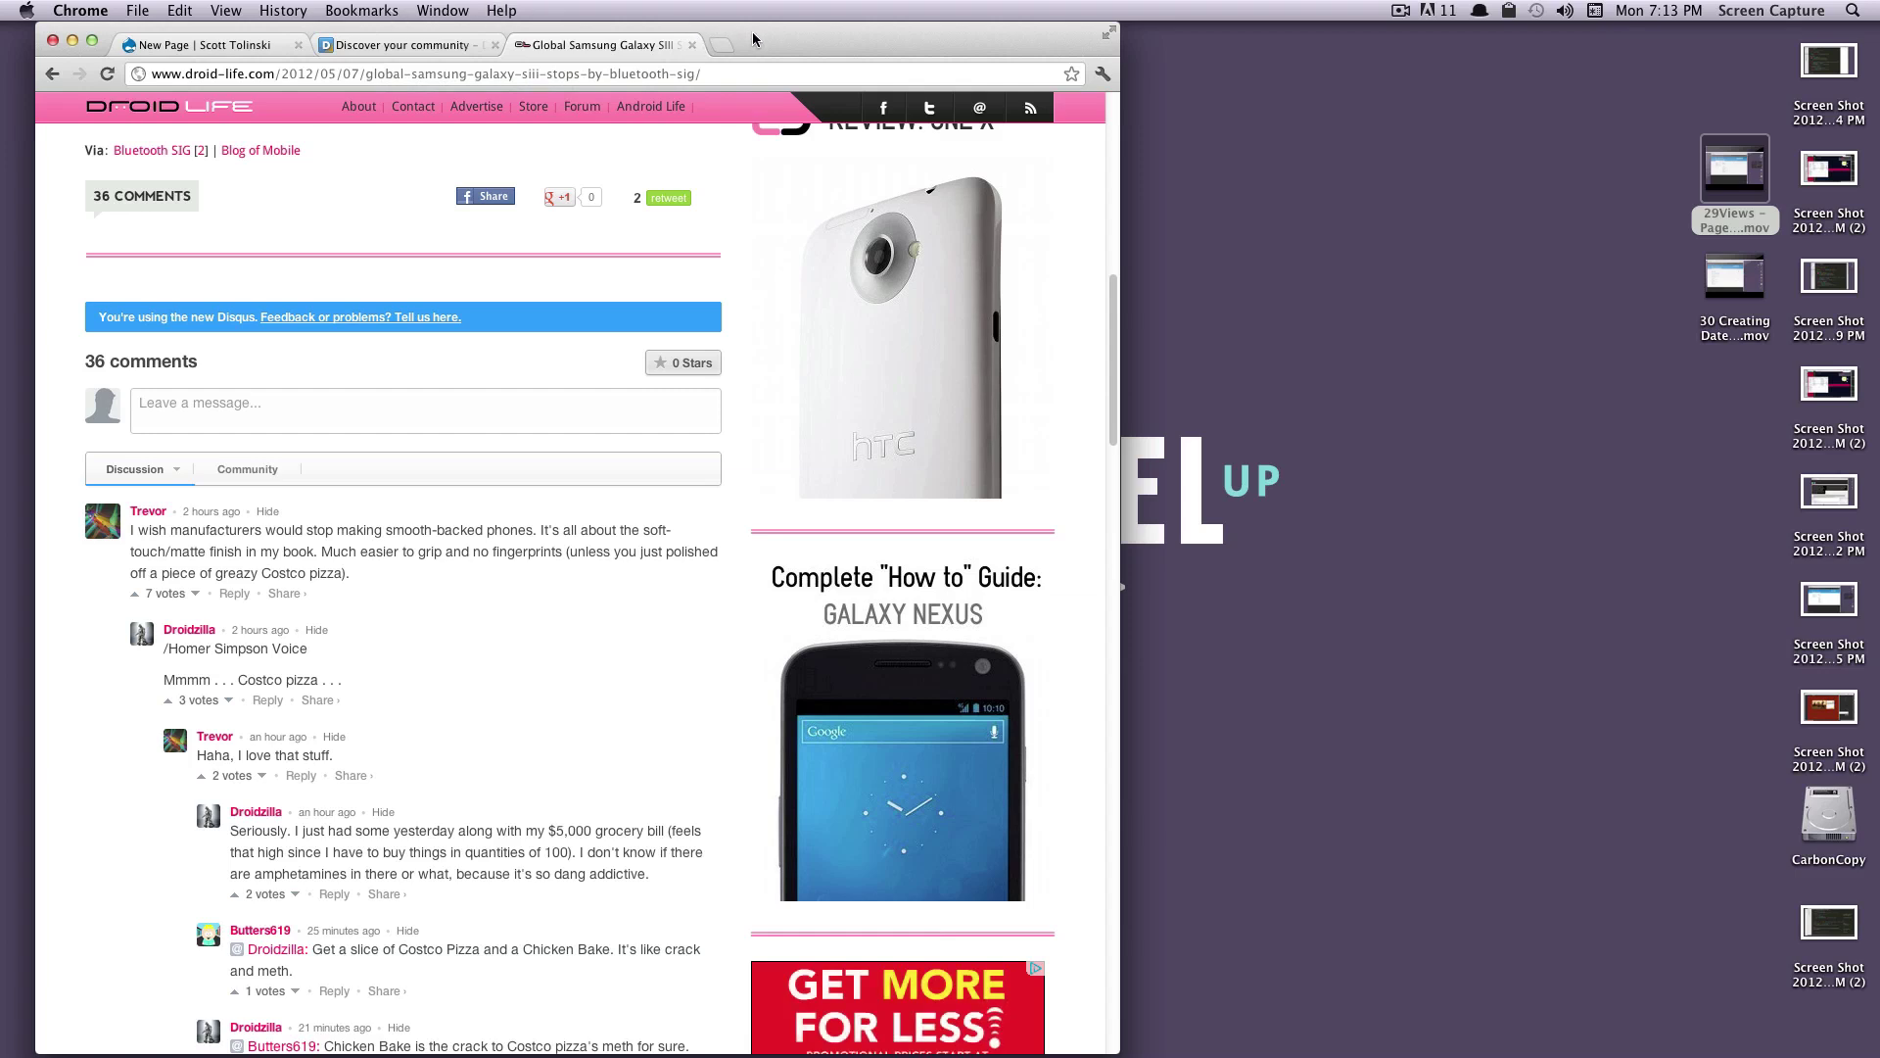
Step: Centre Chrome and expand the Droid Life article's Disqus comment form to show name and email fields
left_click_drag(752, 32, 1104, 29)
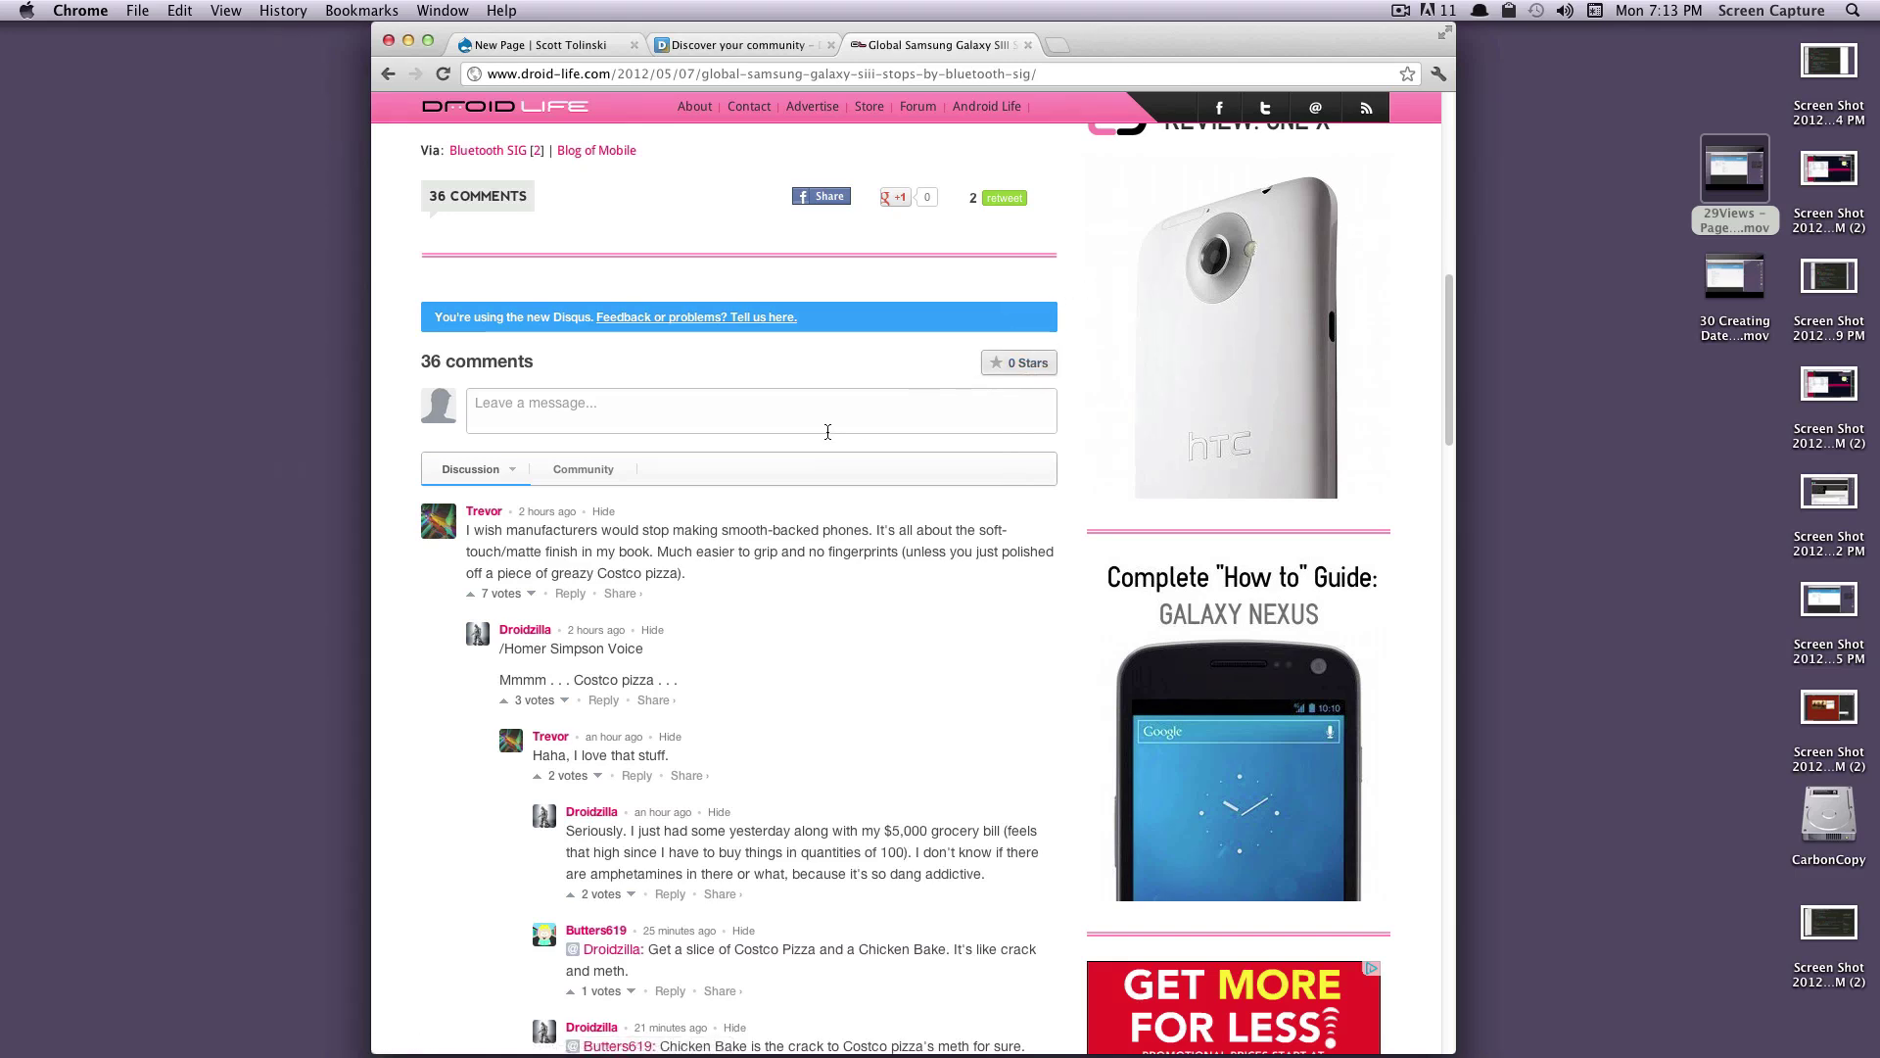
left_click(738, 419)
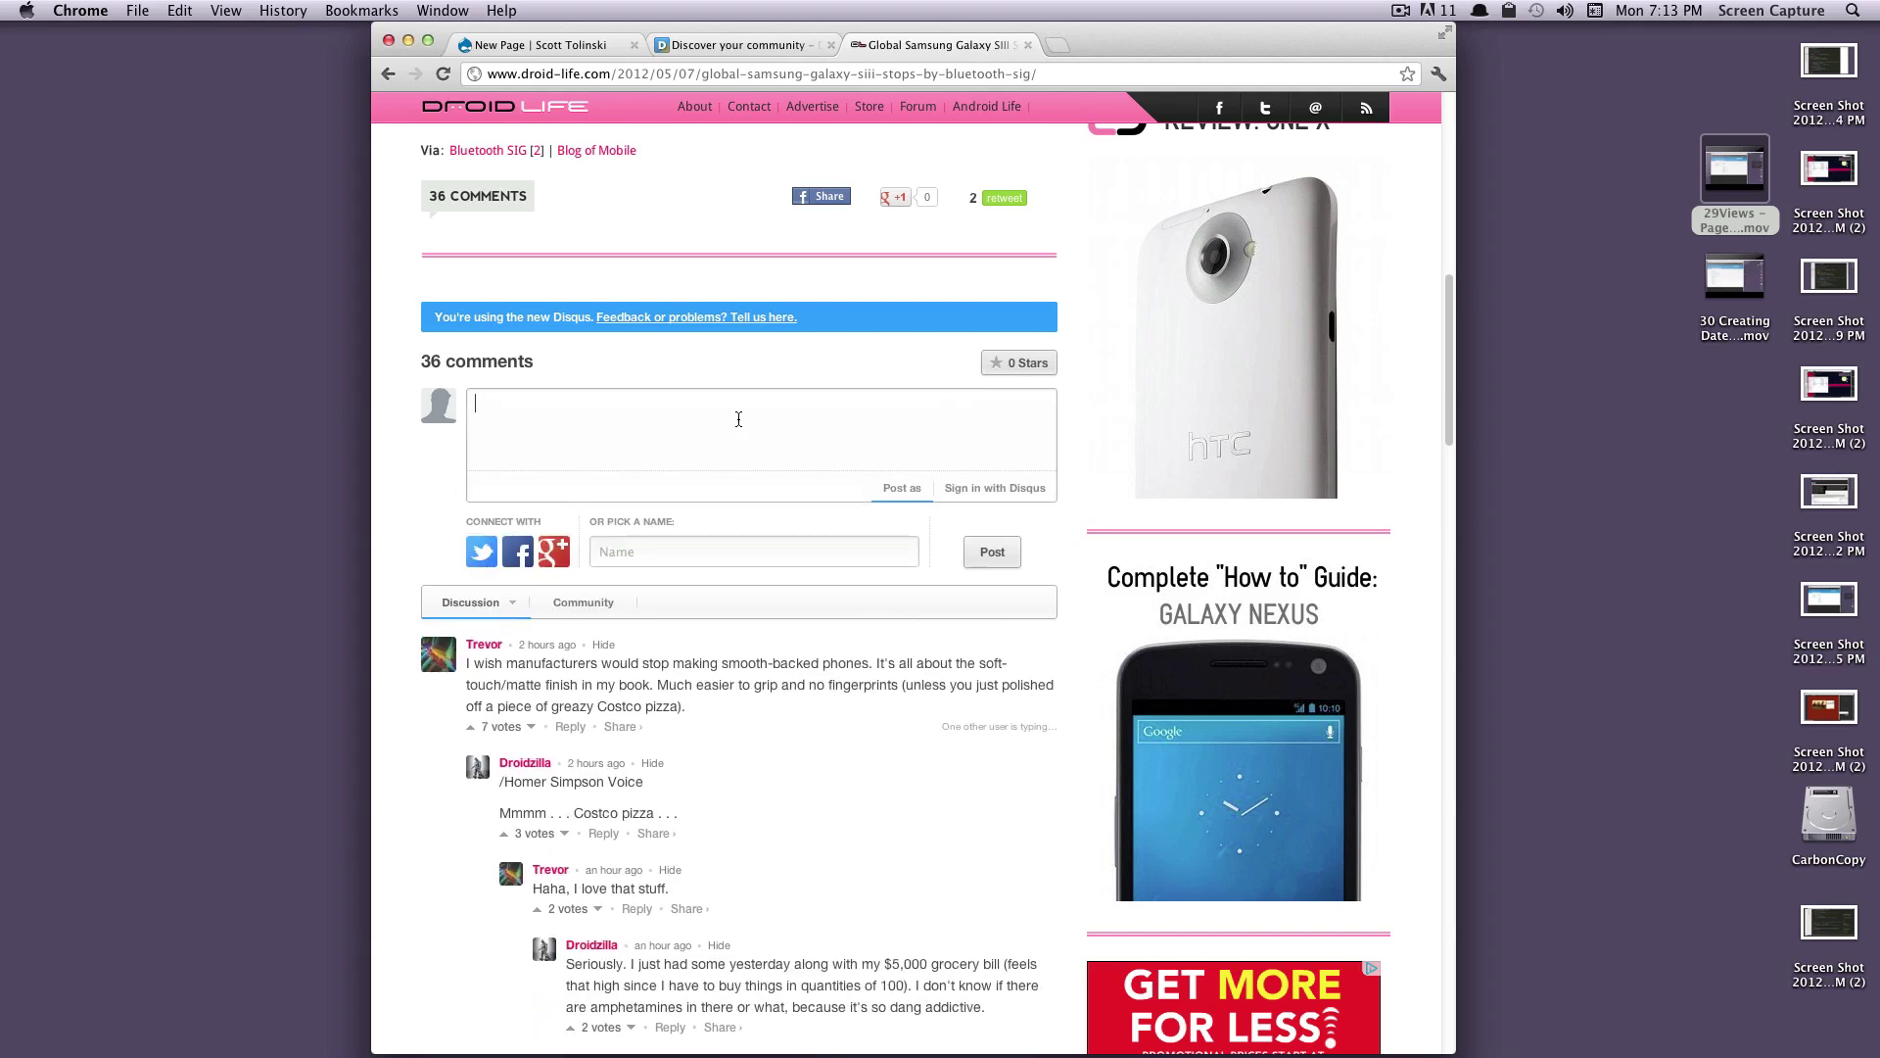
left_click(647, 552)
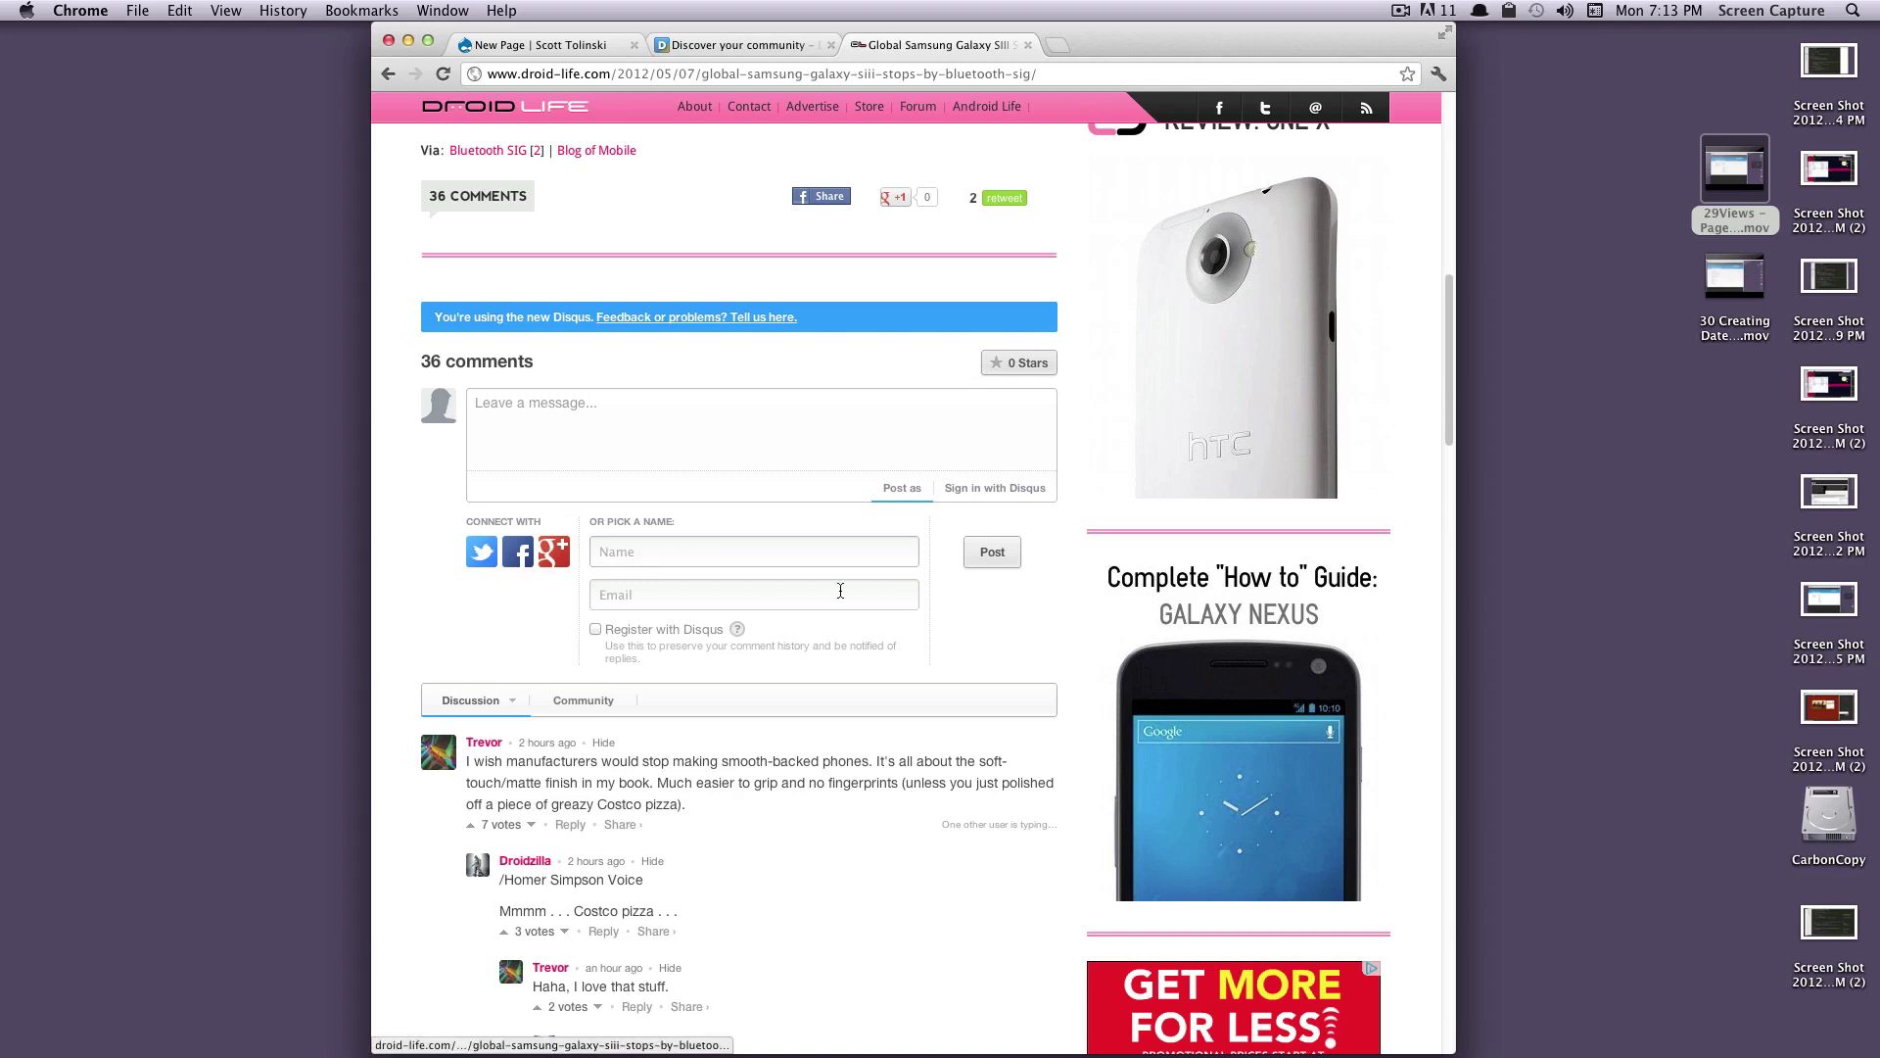
left_click(824, 423)
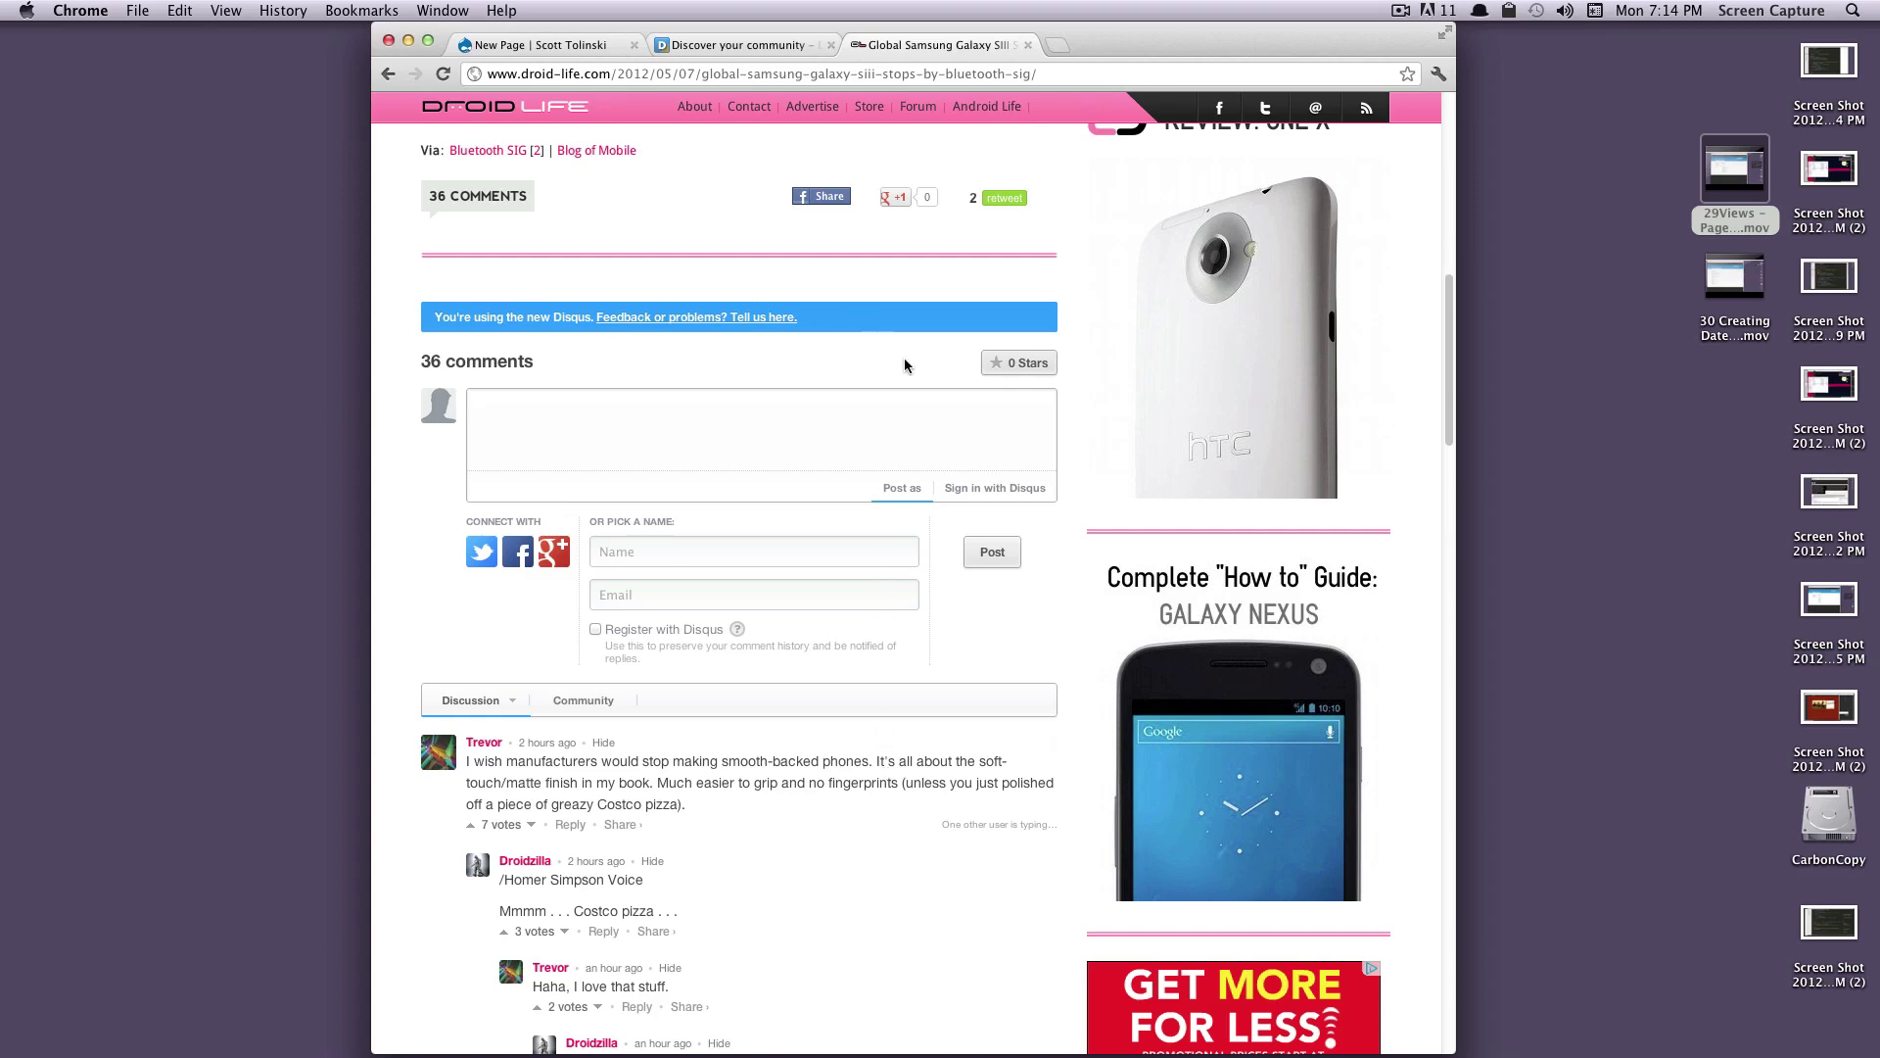
Step: Switch to the Disqus tab, widen the window, and open the account Dashboard
left_click(760, 43)
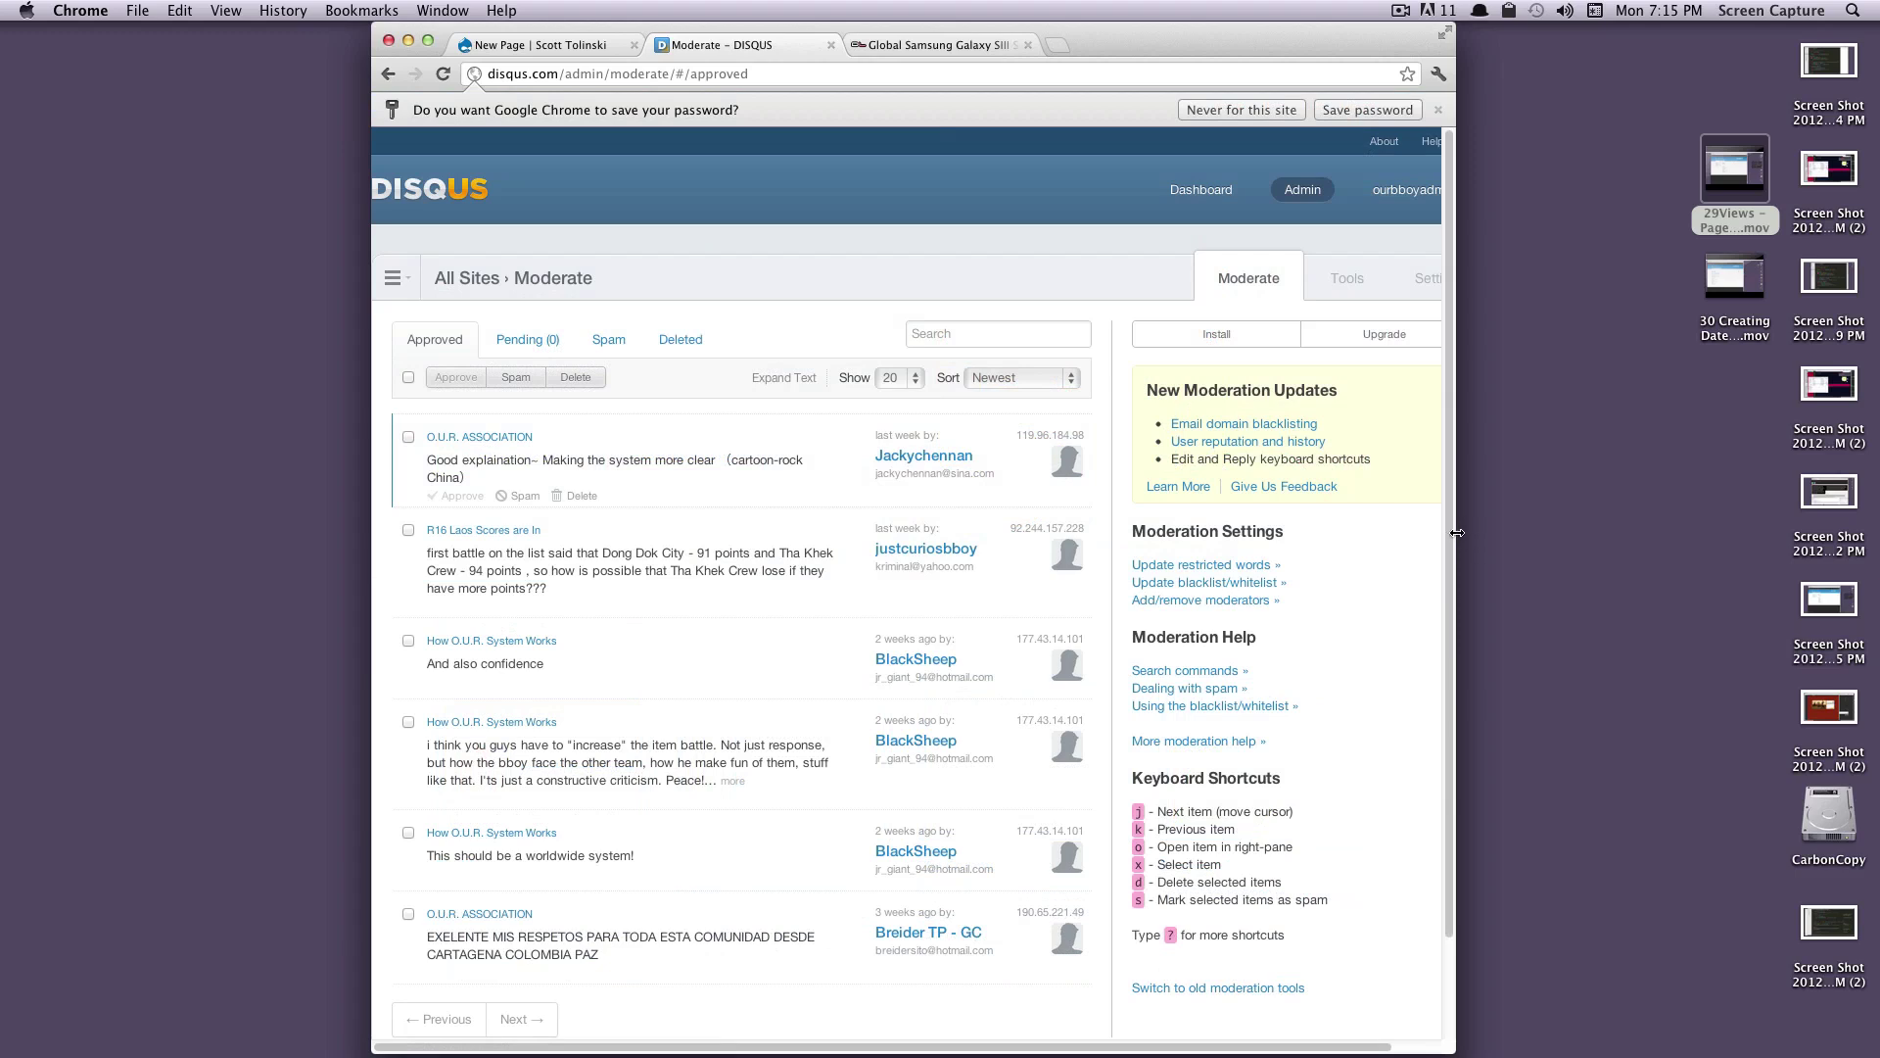
left_click_drag(1472, 532, 1655, 541)
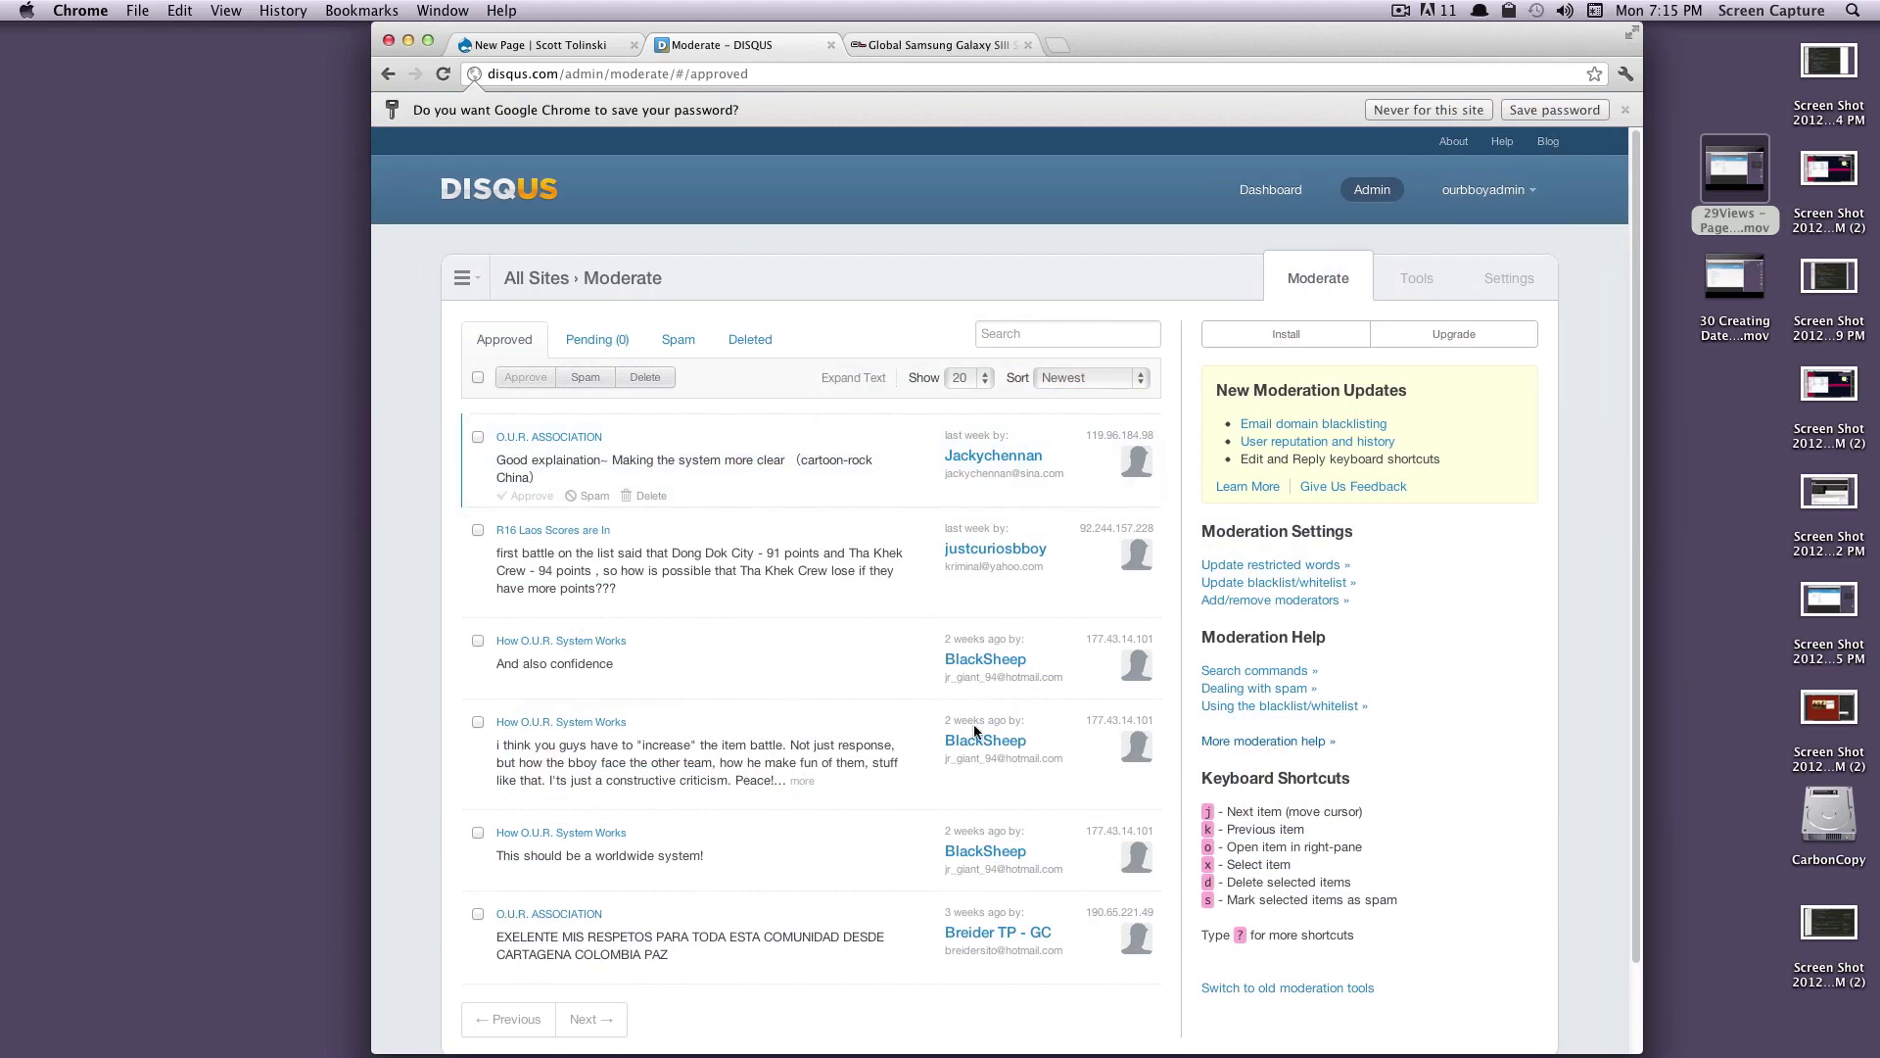
right_click(858, 459)
left_click(913, 325)
left_click(836, 312)
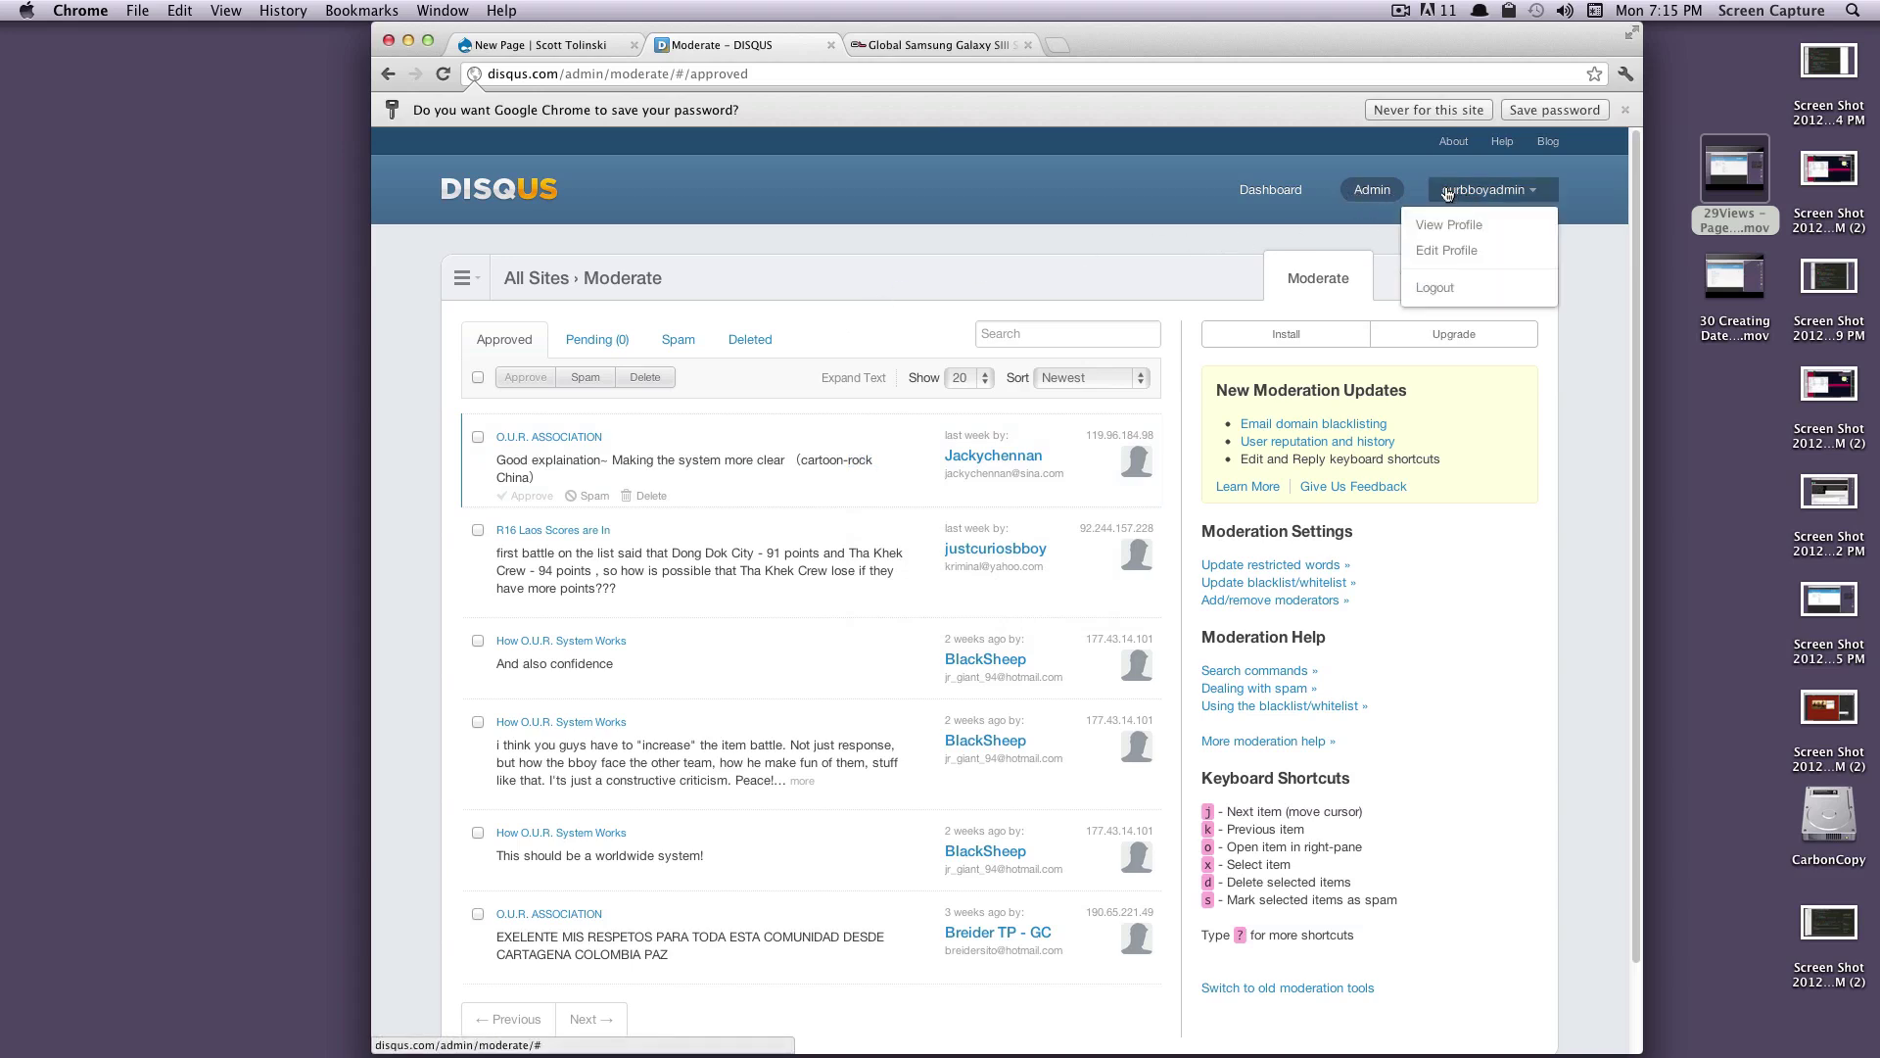
left_click(1291, 195)
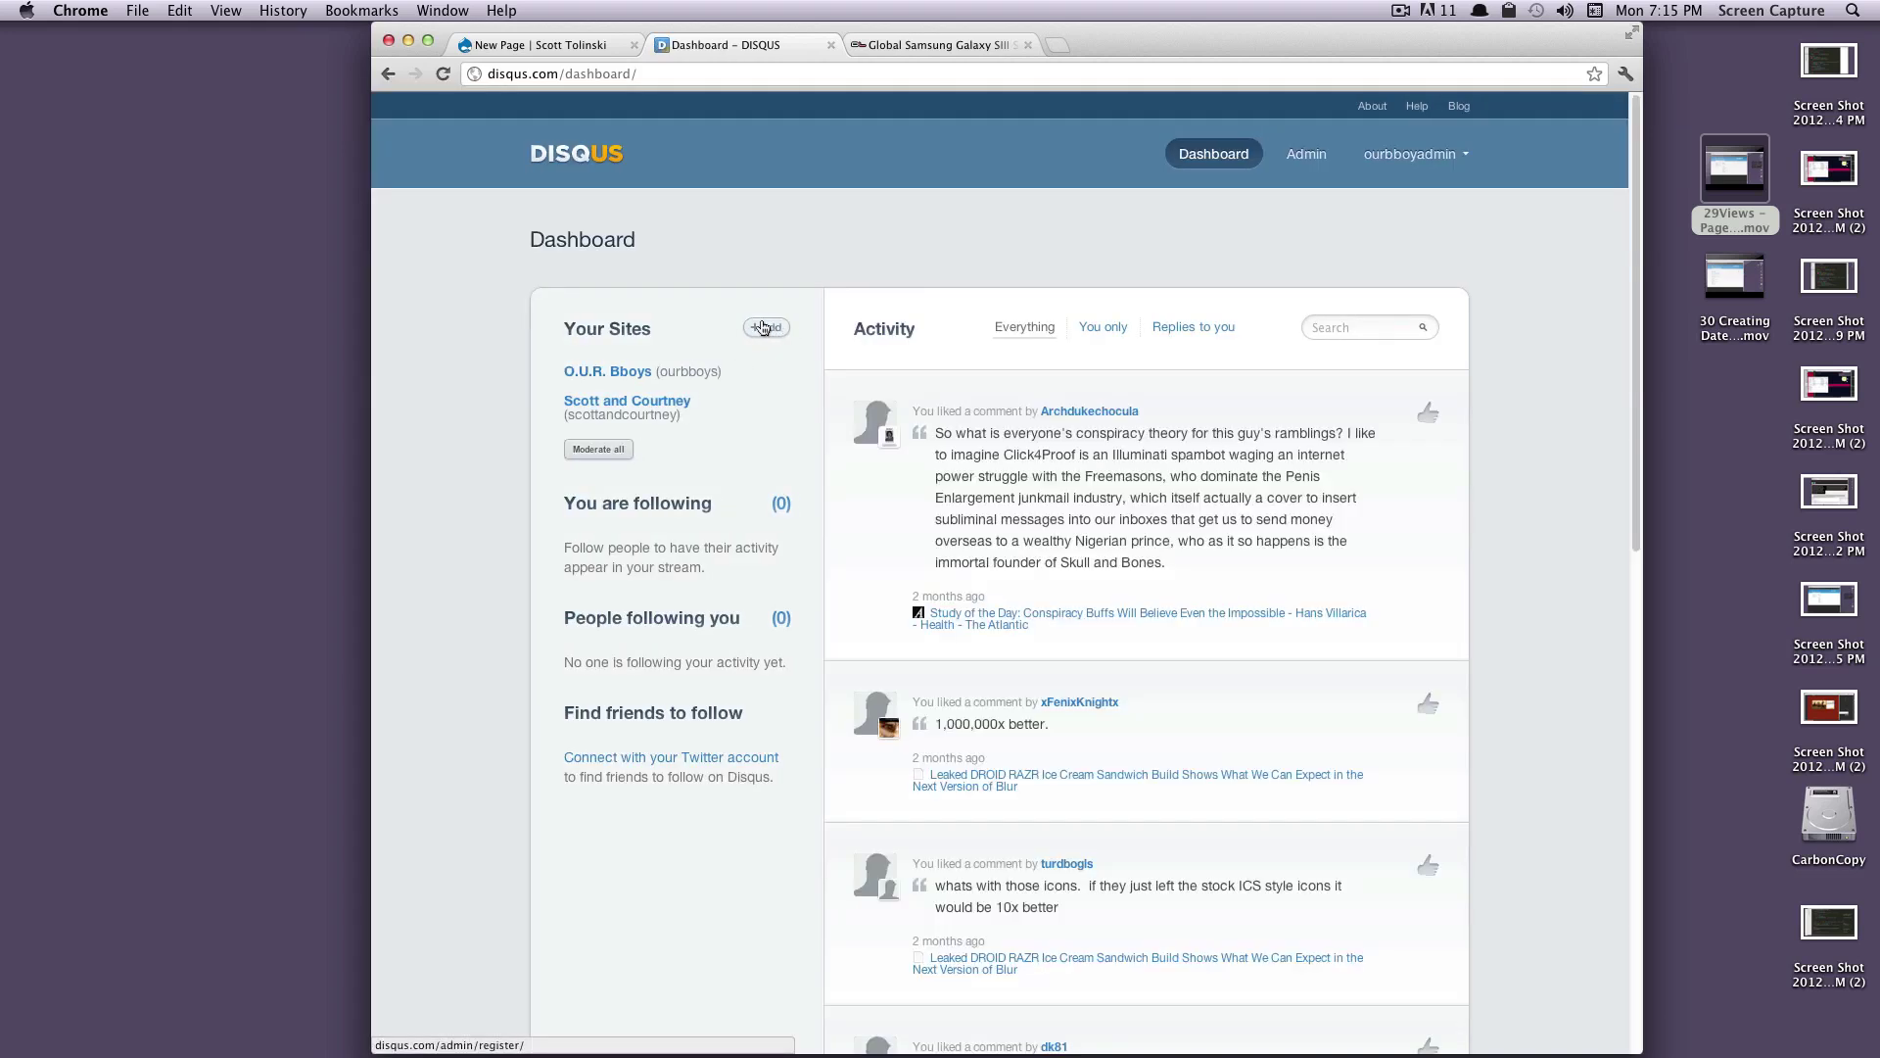
Step: Add the site scotttolinski.com named 'Scott Tolinski' with its shortname, and continue
left_click(763, 327)
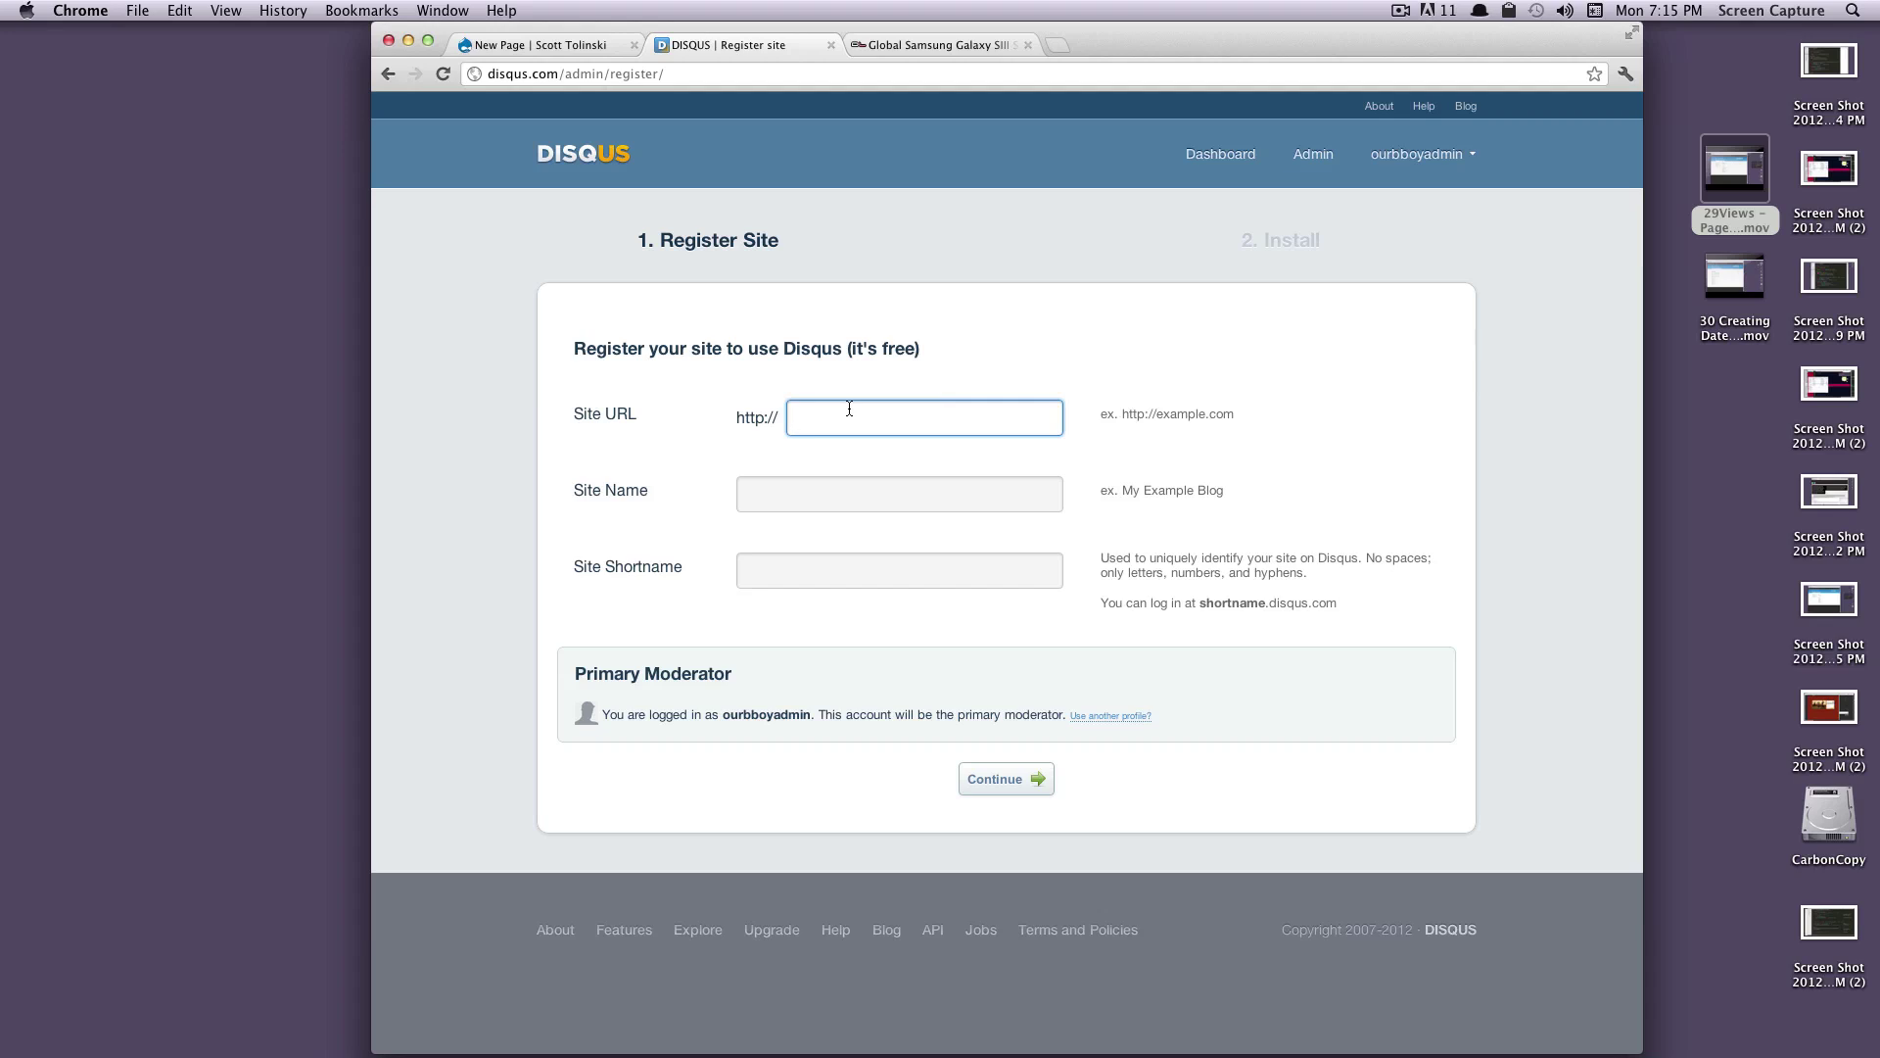
type("scotttolinski.com")
left_click(832, 485)
type("Scott ")
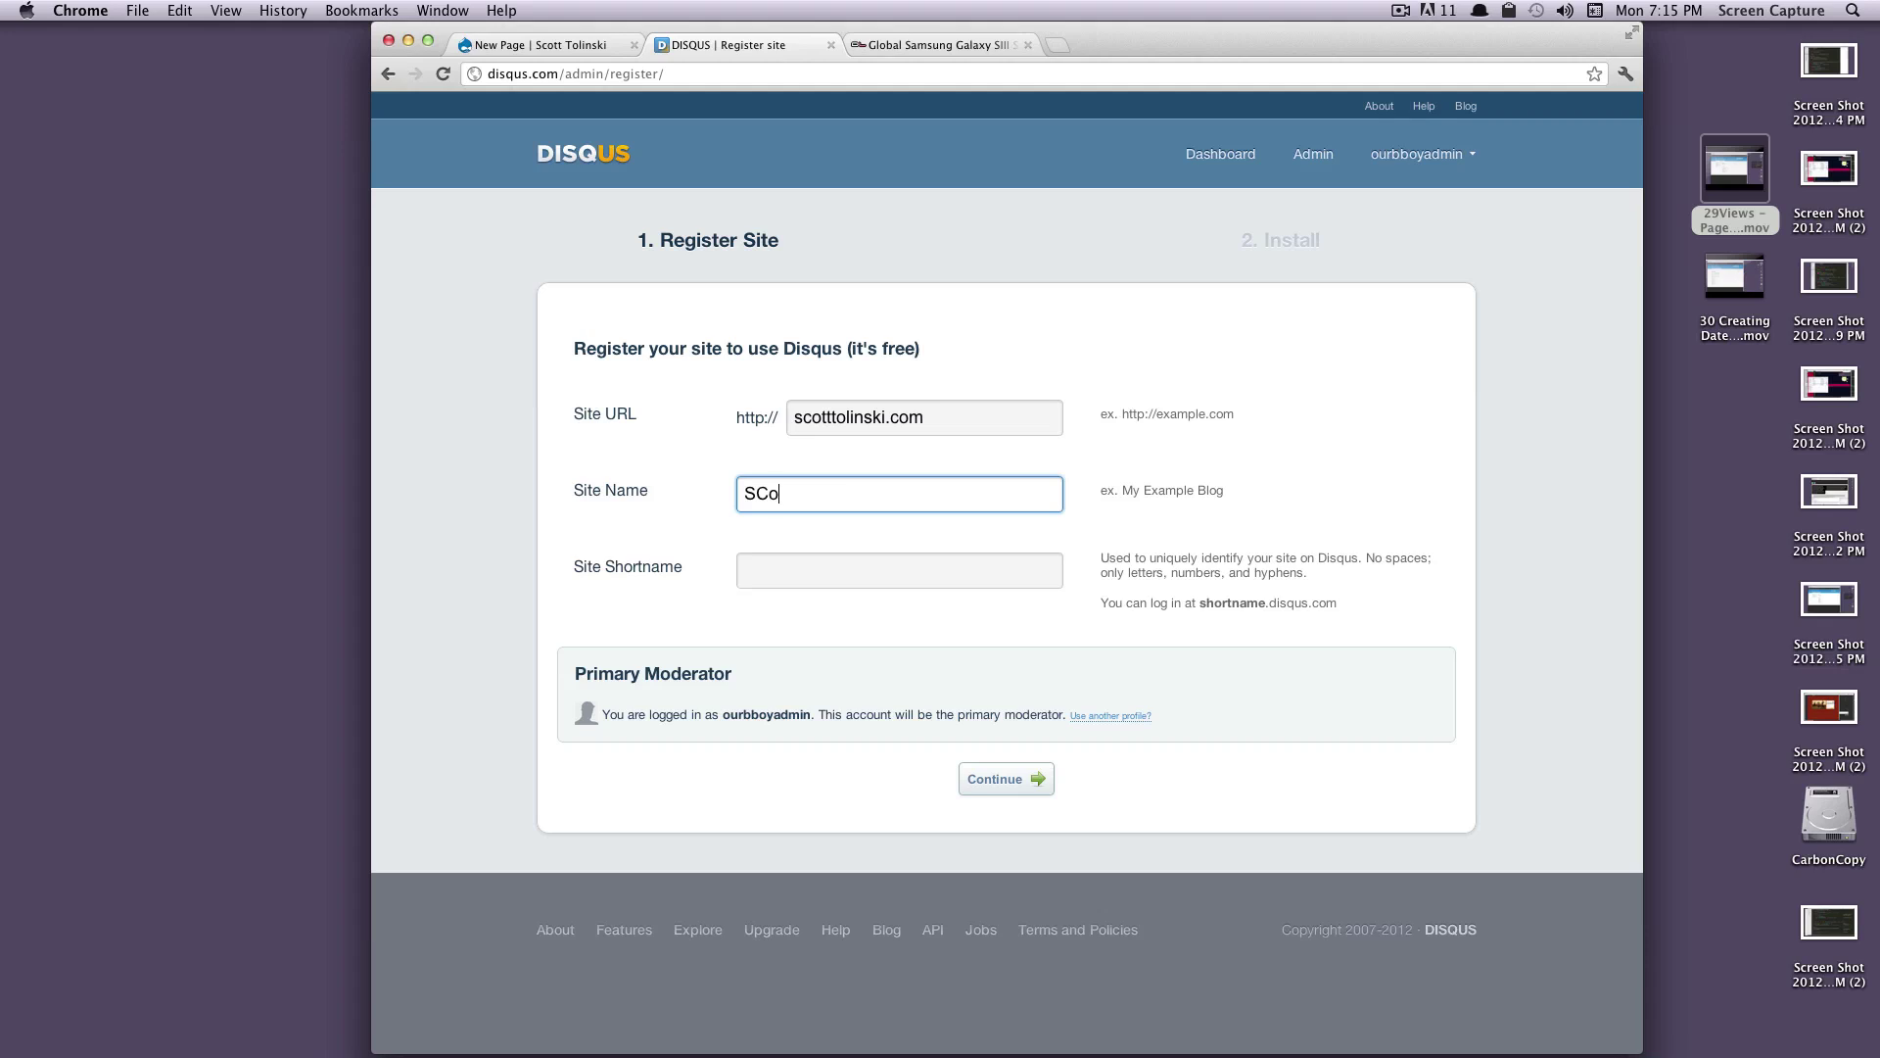
type("Tolinski")
key("Tab")
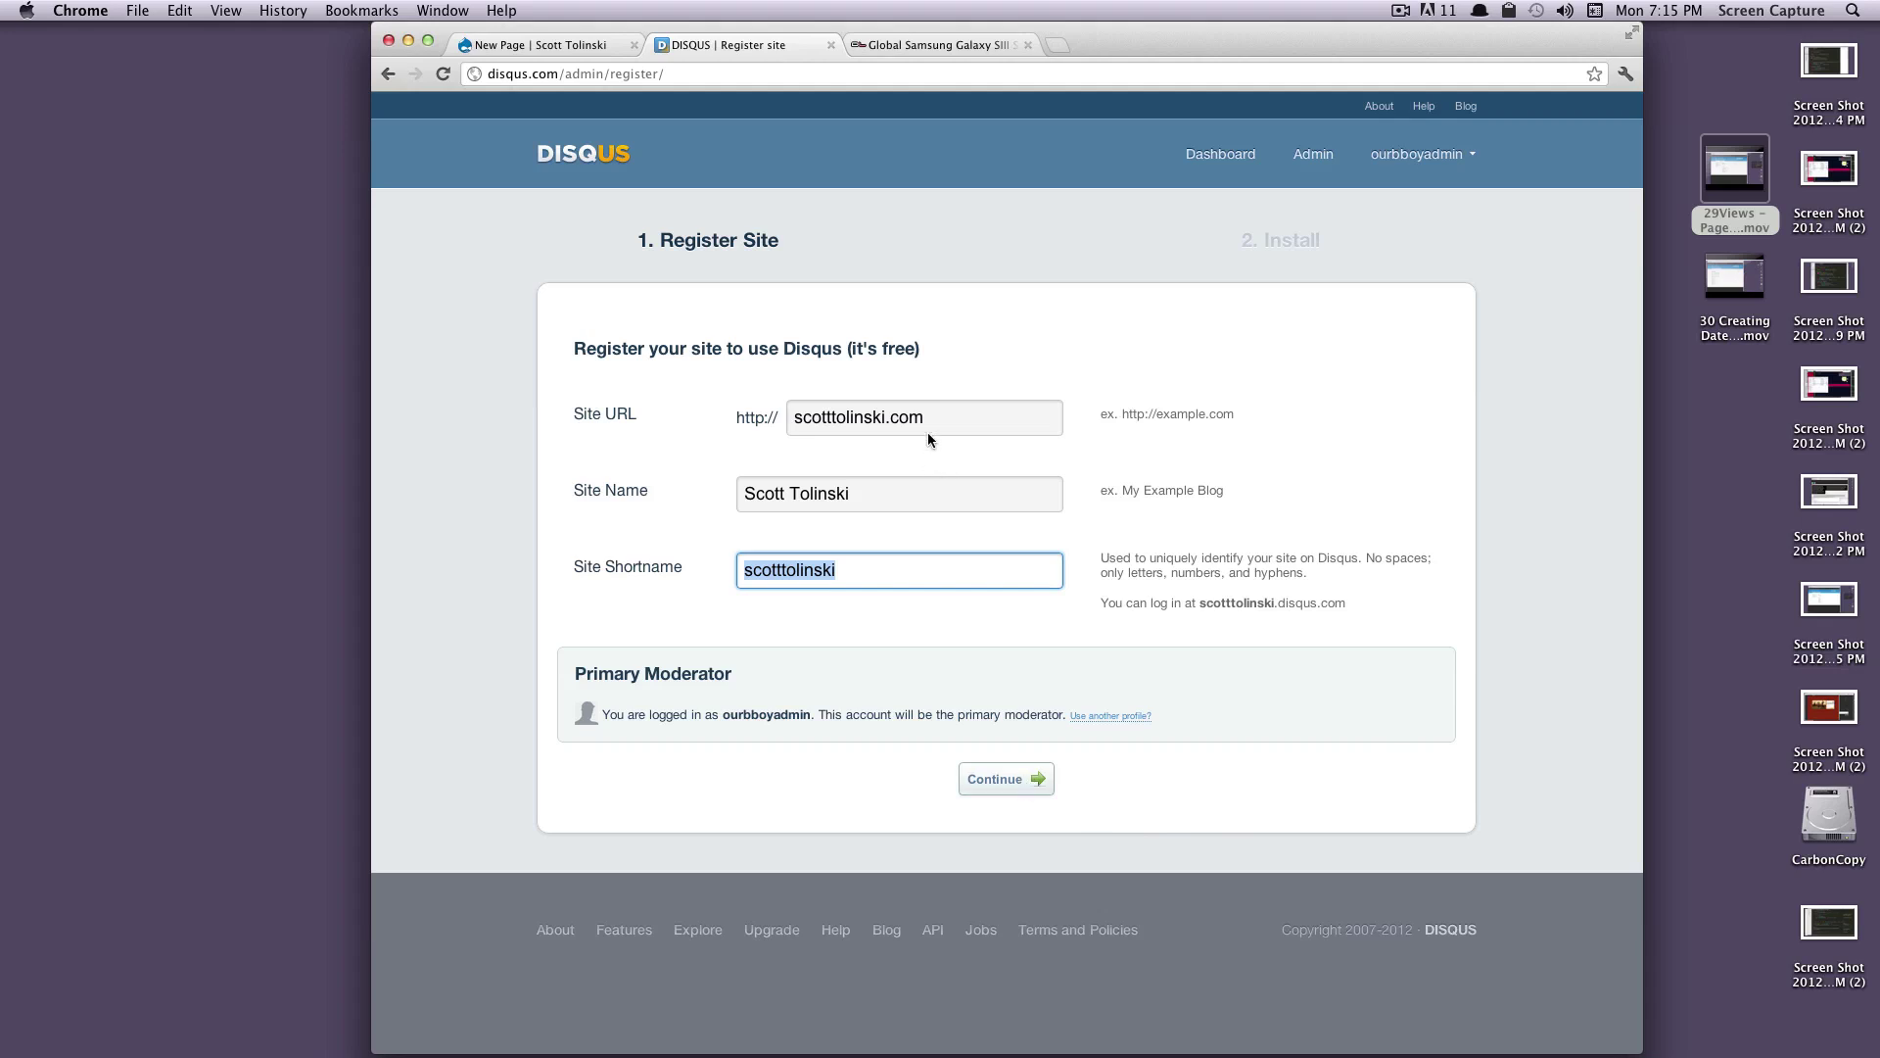
left_click(1008, 781)
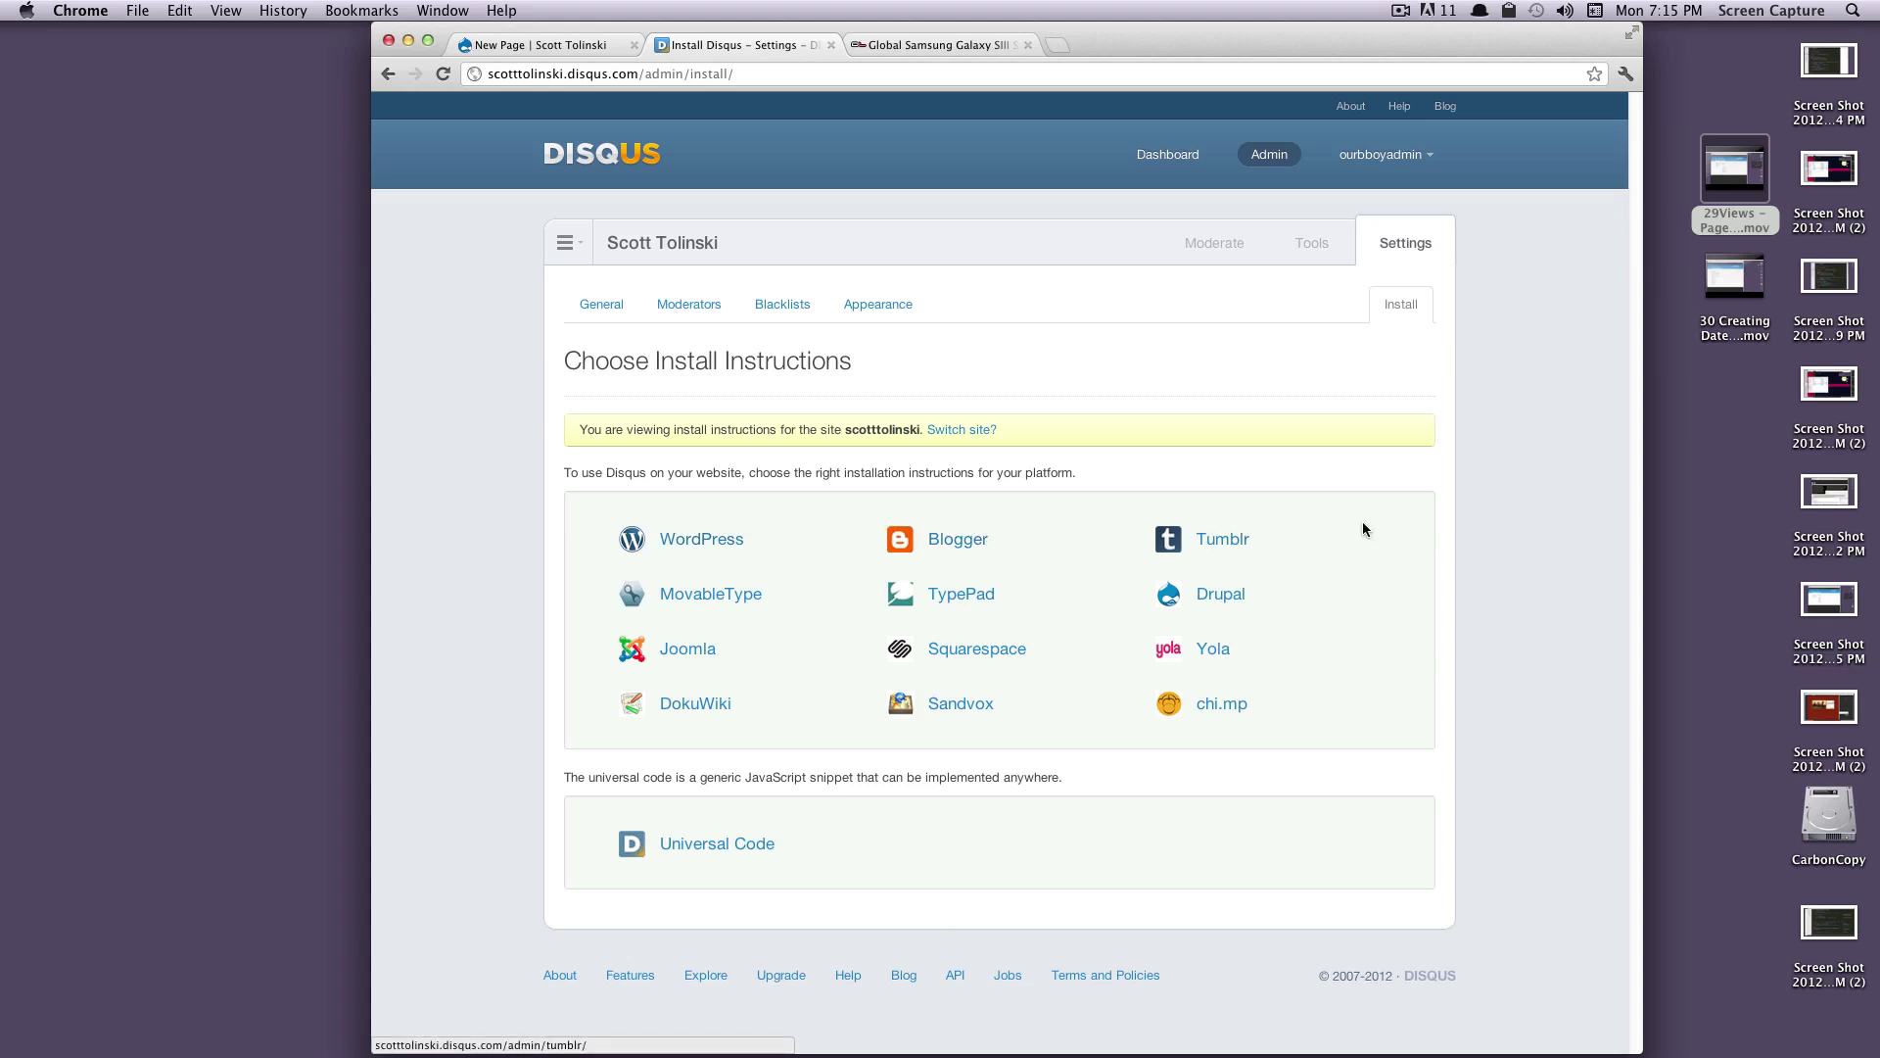
Step: Show the Drupal install instructions and open the drupal.org Disqus link in a new tab
left_click(1214, 594)
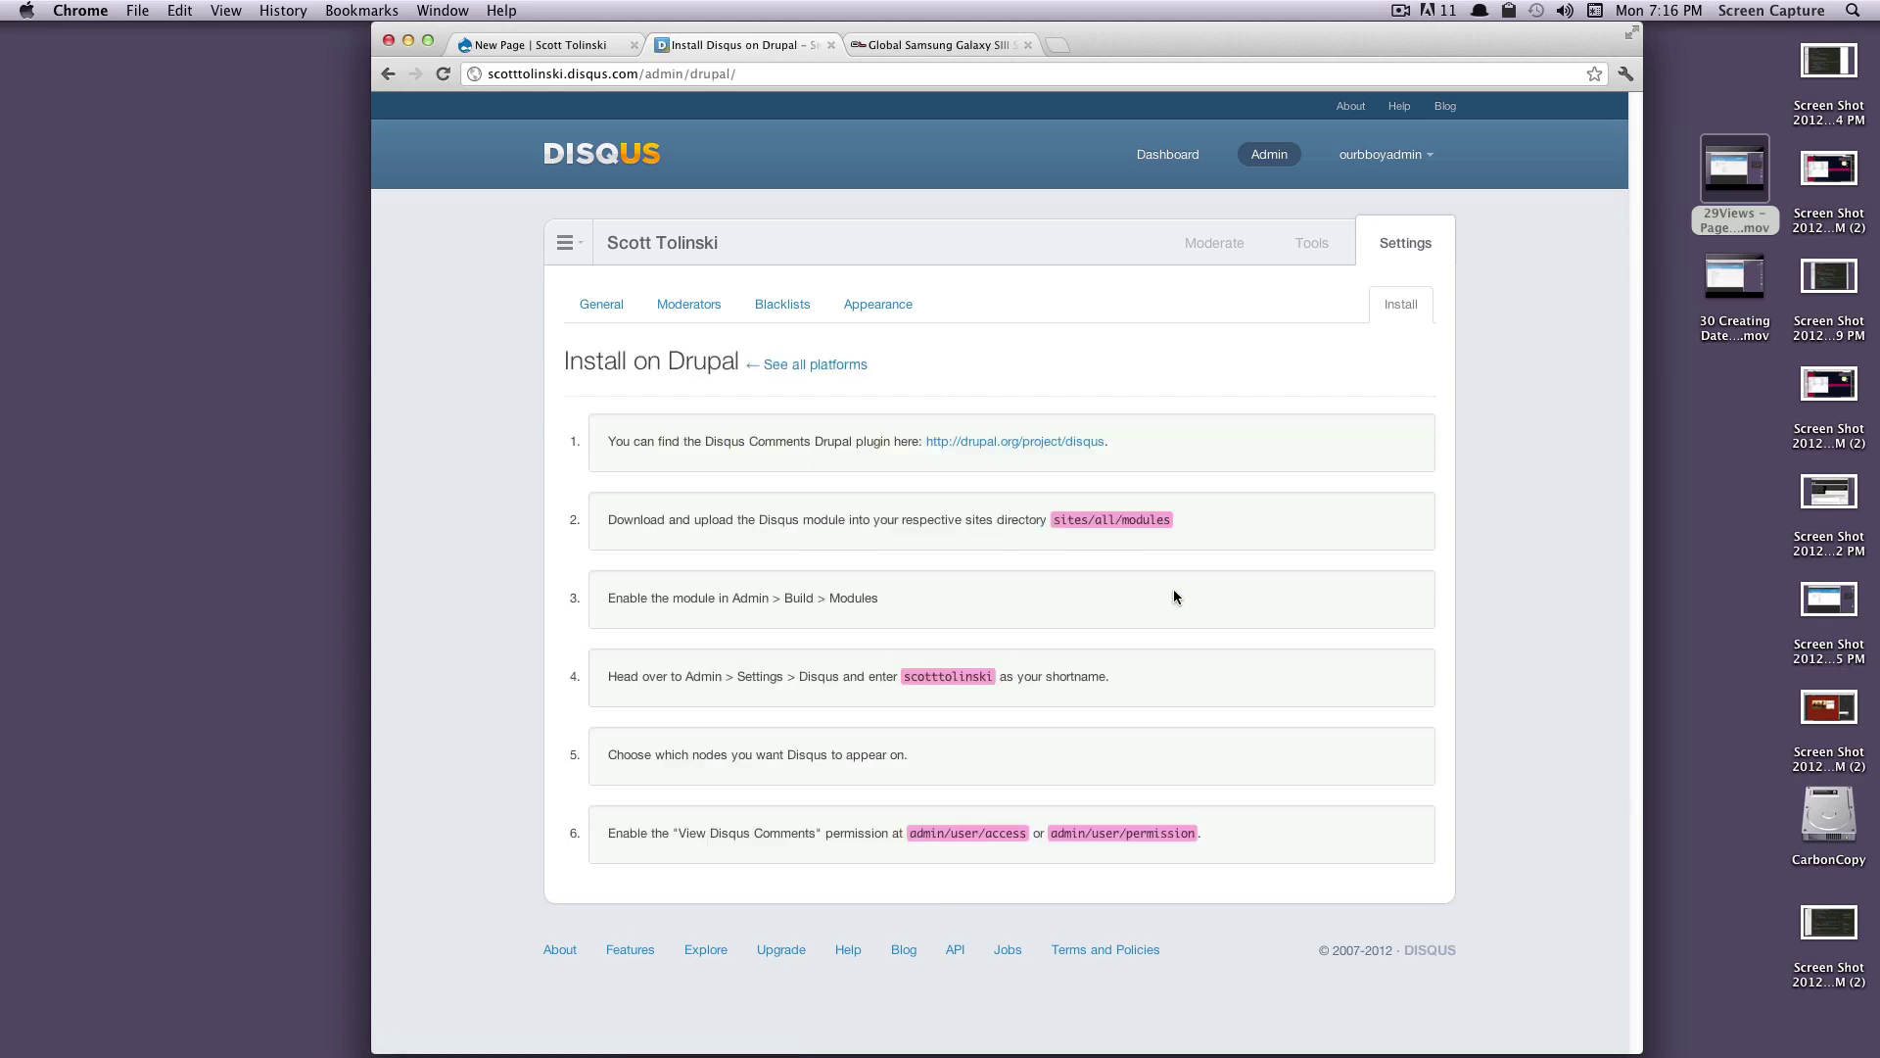
right_click(1025, 449)
left_click(1087, 451)
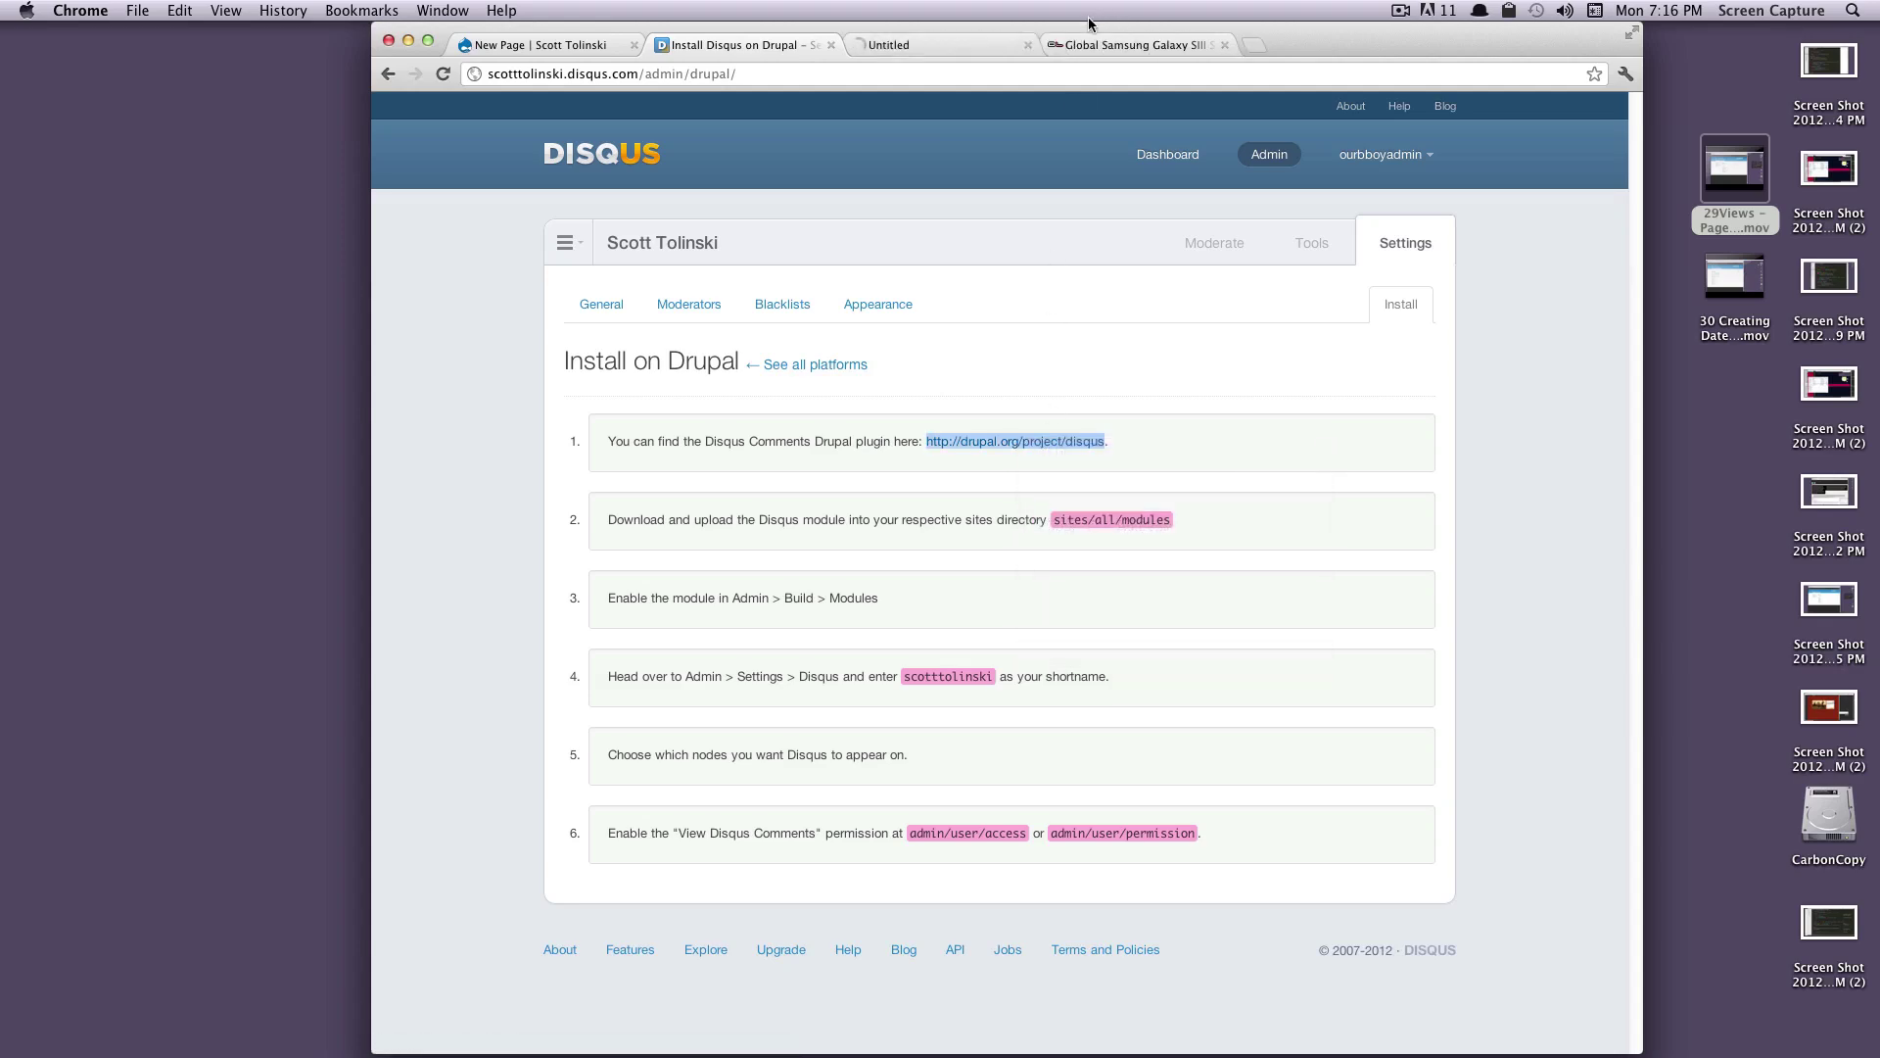
Step: Download the Disqus 7.x-1.9 tar.gz release from the drupal.org project page
left_click(972, 45)
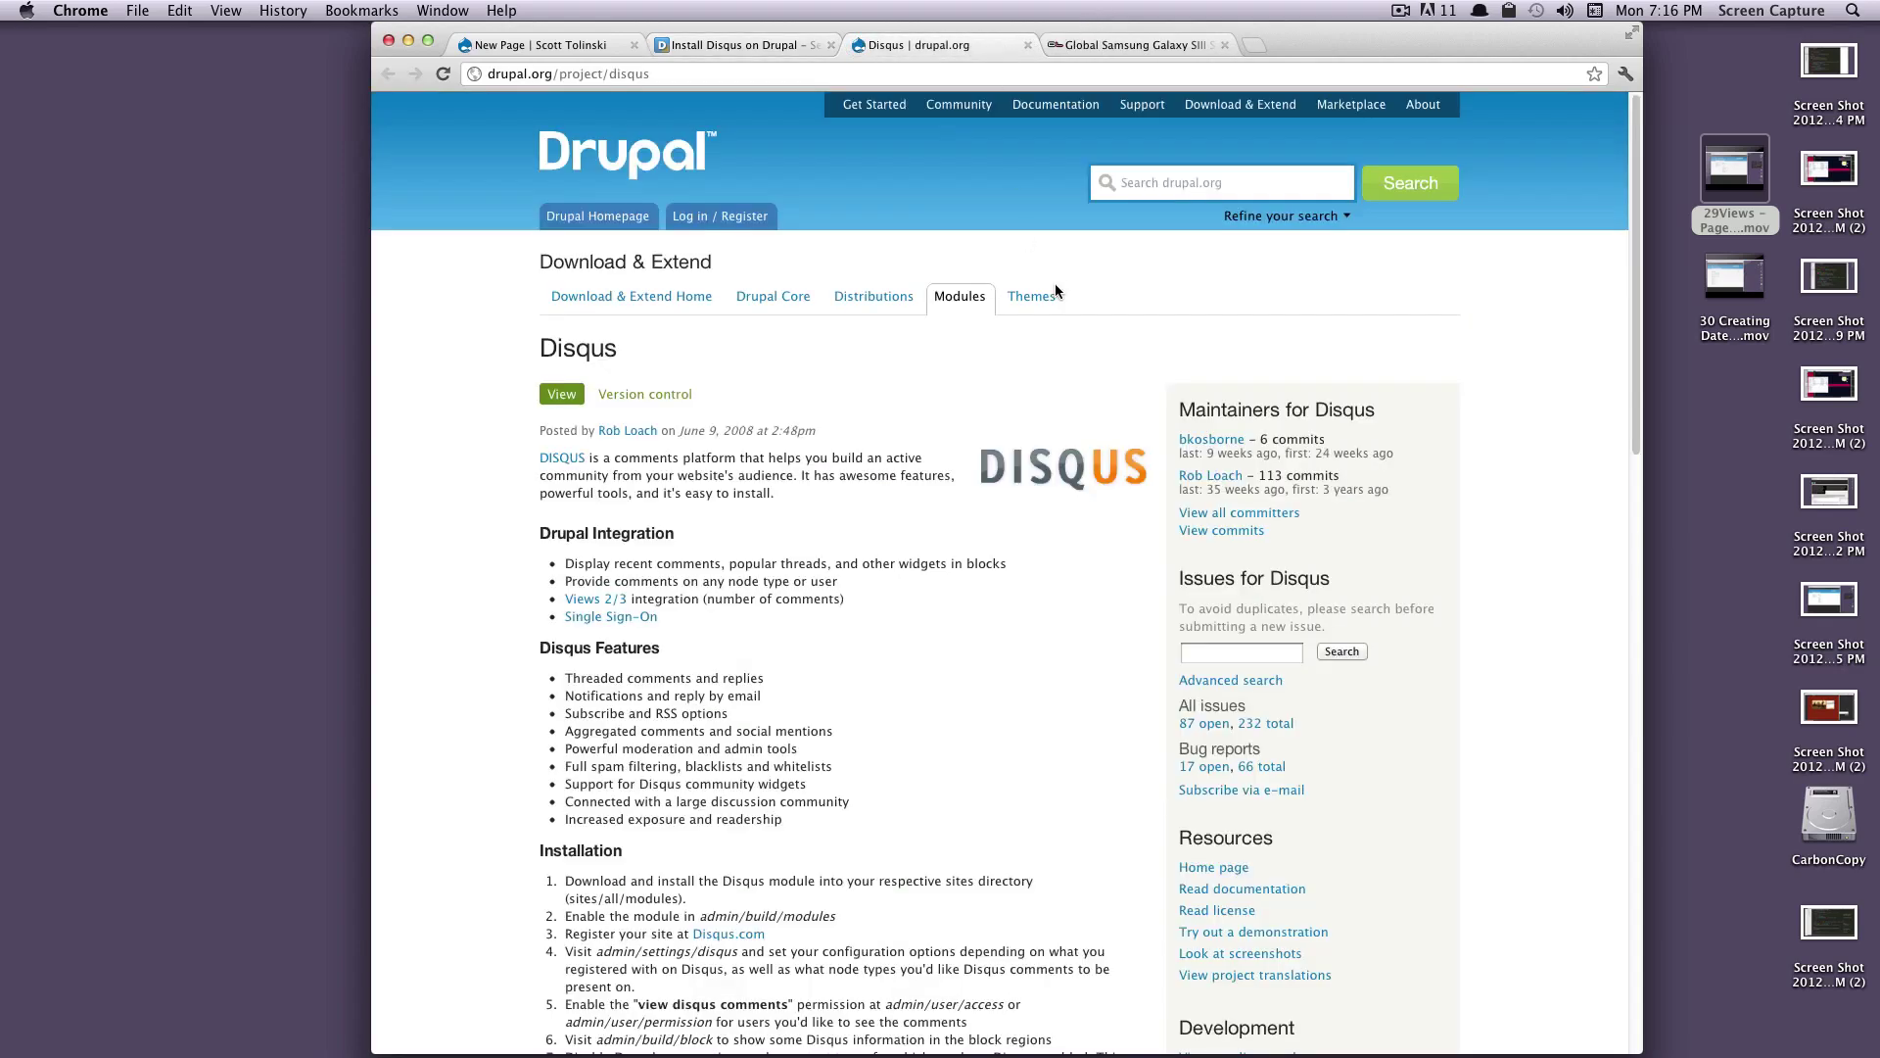
scroll(935, 411, "down", 10)
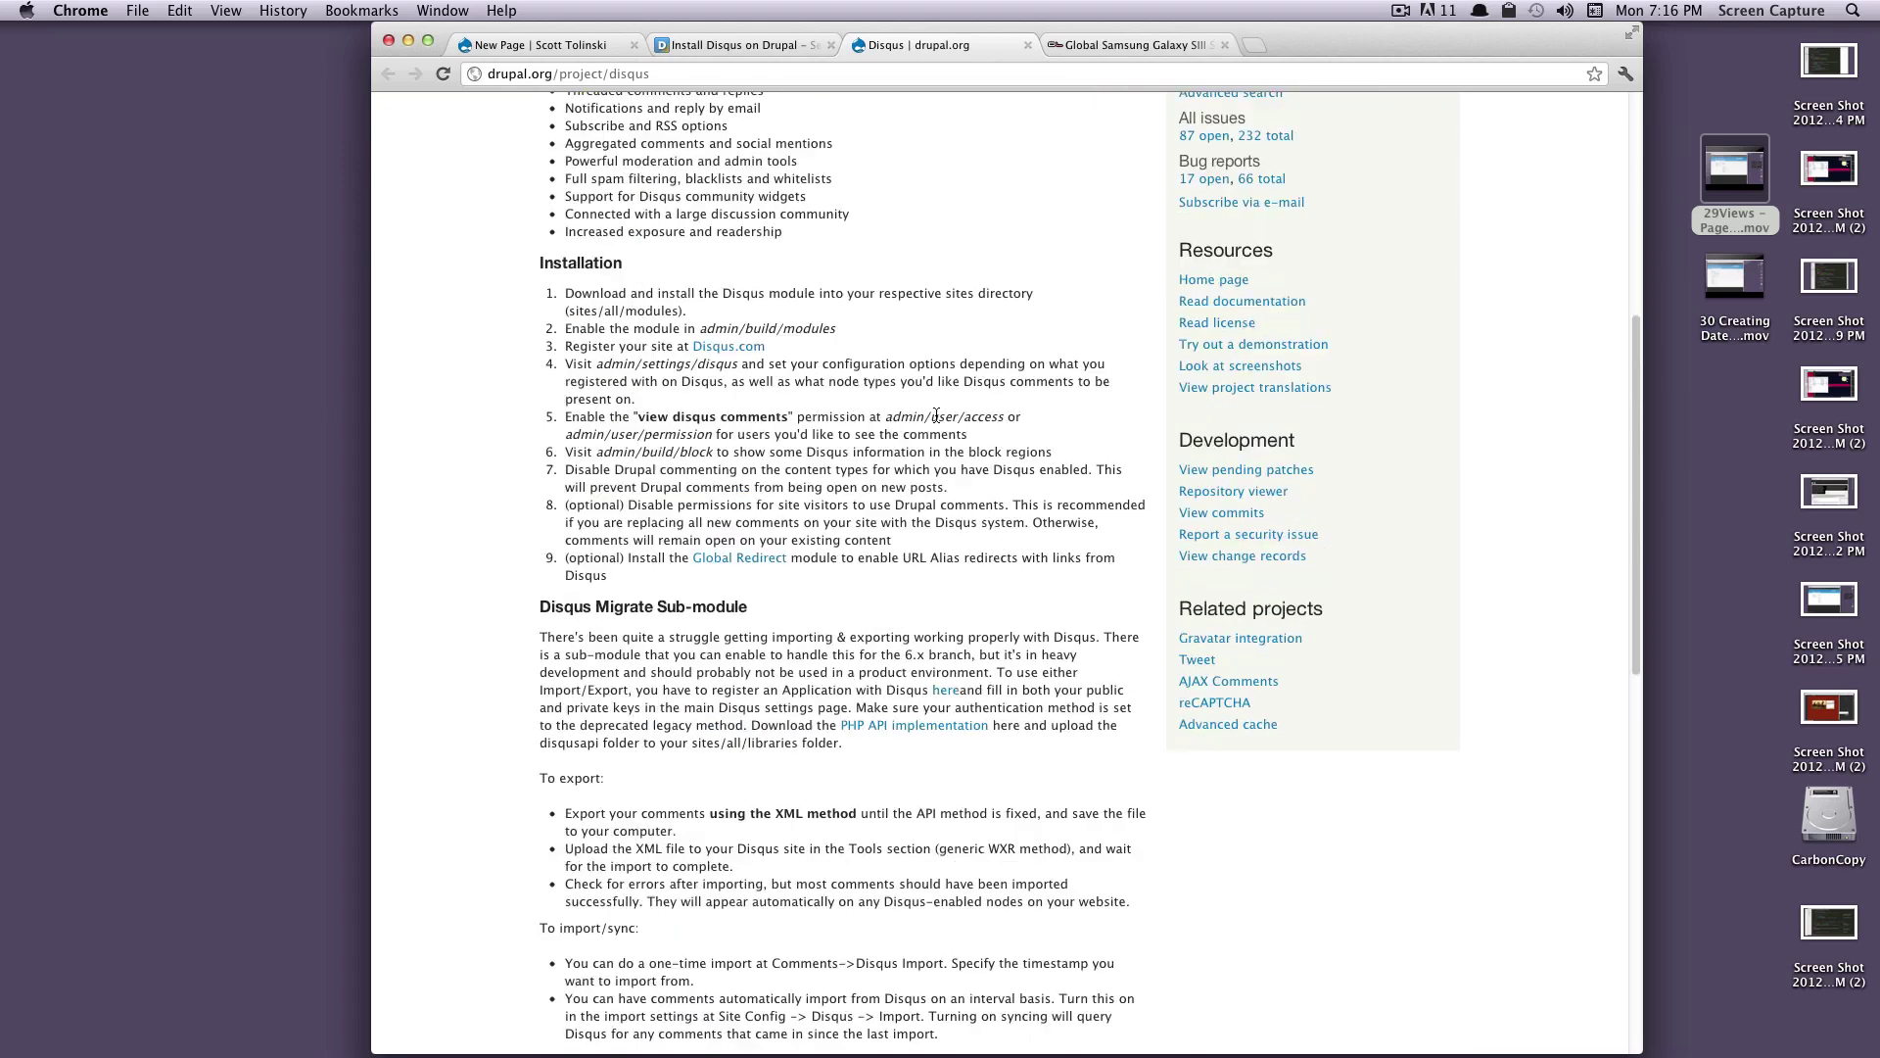
scroll(935, 415, "up", 3)
left_click(737, 45)
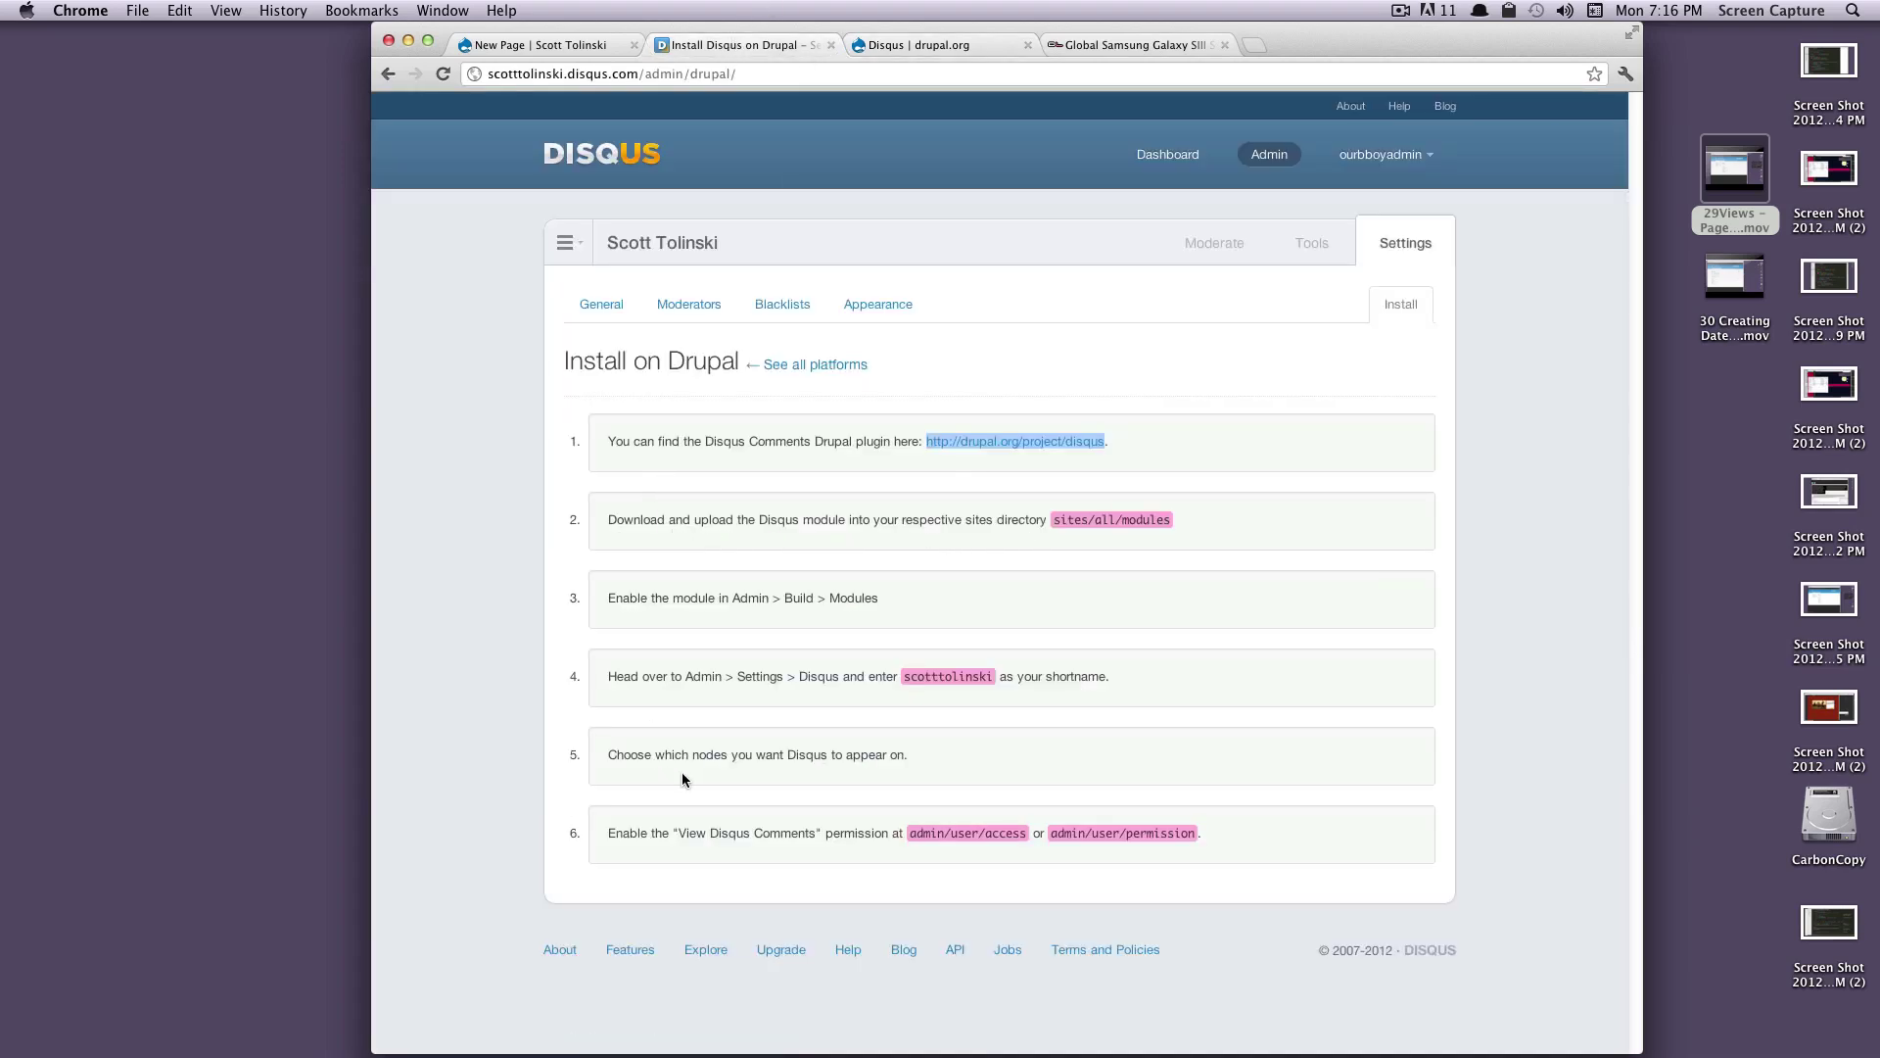
left_click(902, 44)
scroll(740, 556, "down", 15)
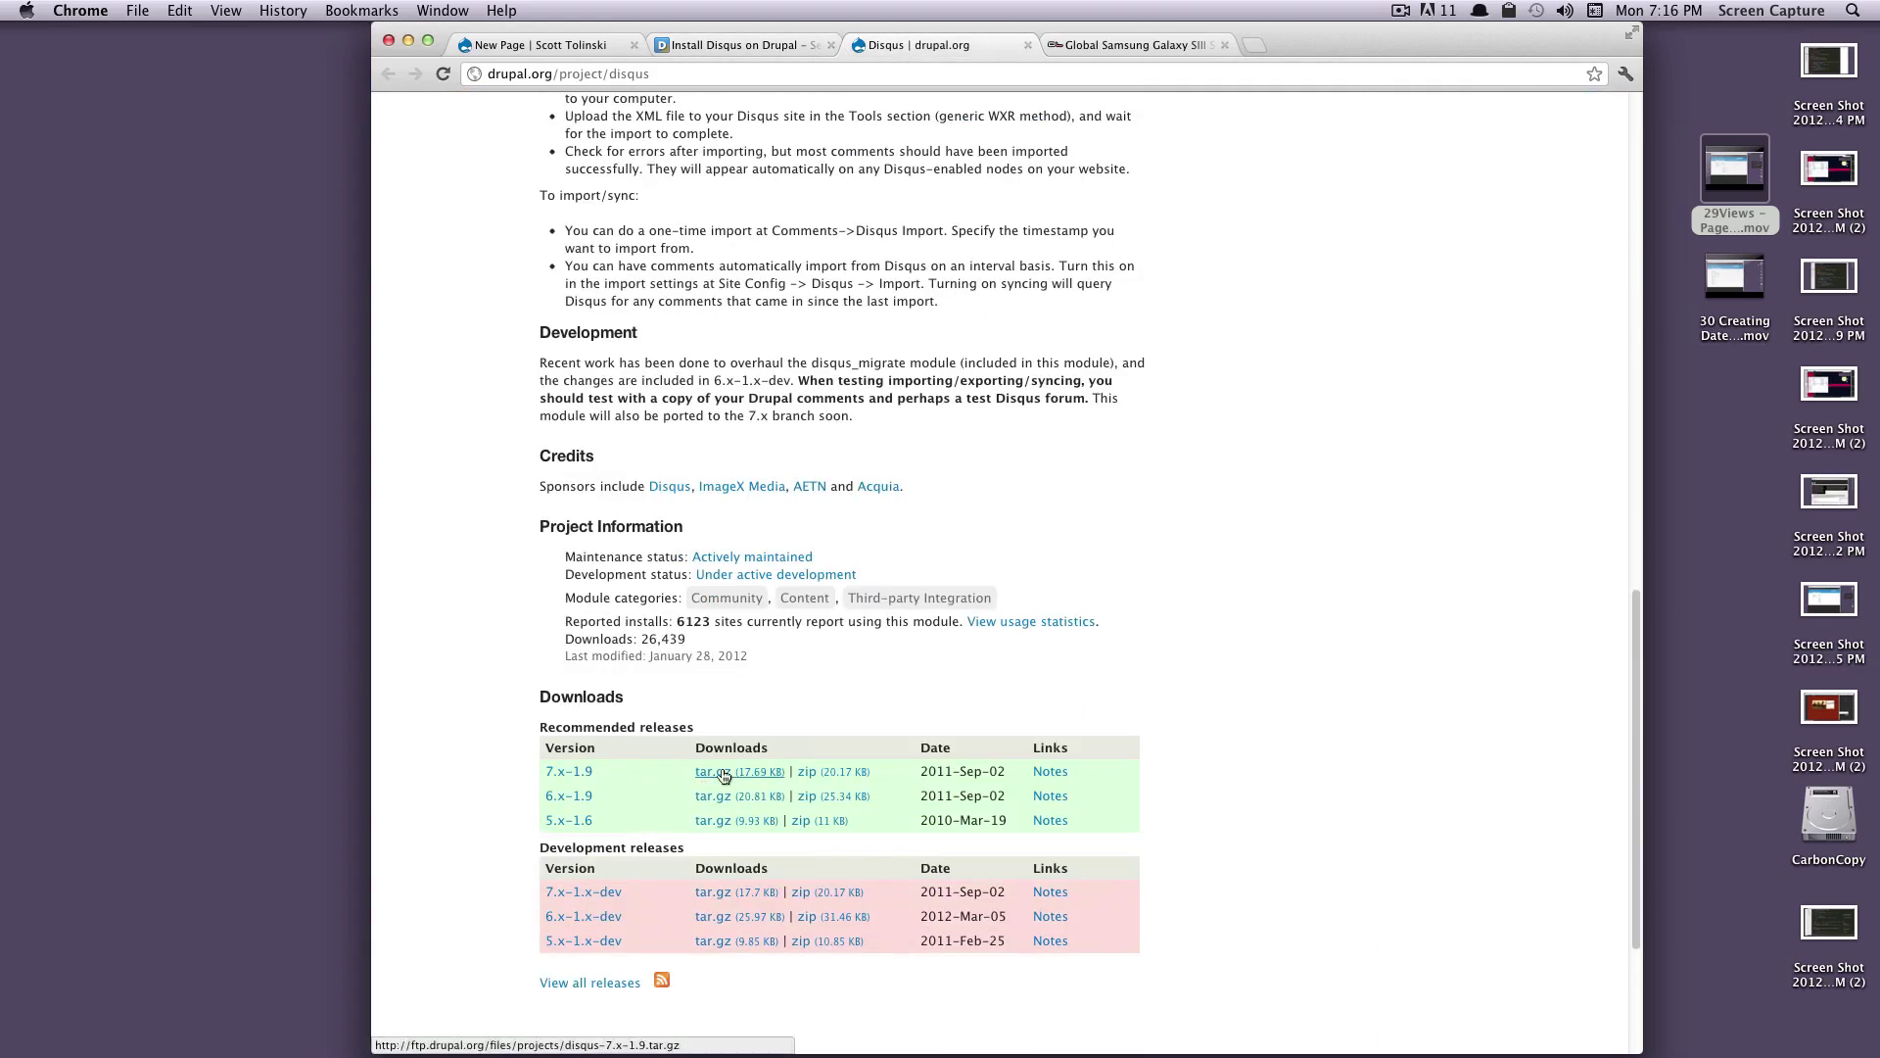
left_click(723, 775)
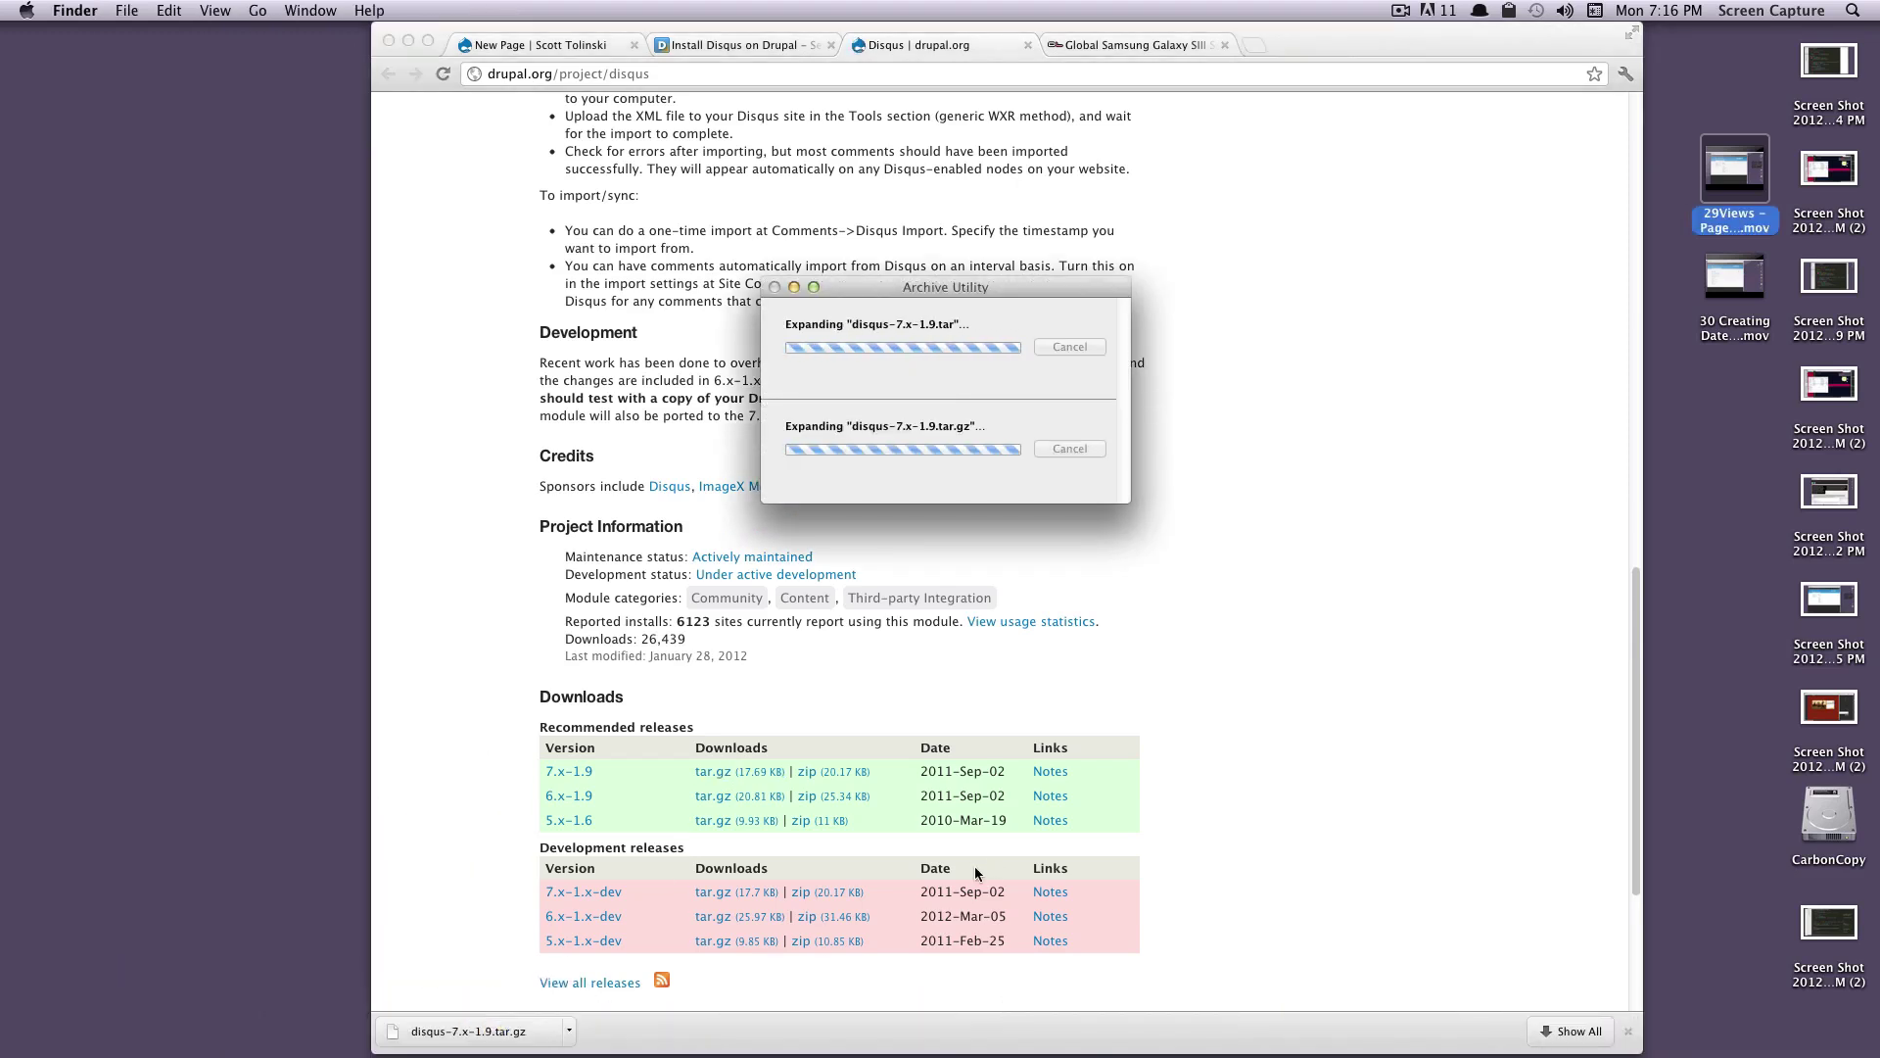
Step: Open a Finder window on htdocs > st > sites of the local Drupal site
key("super+n")
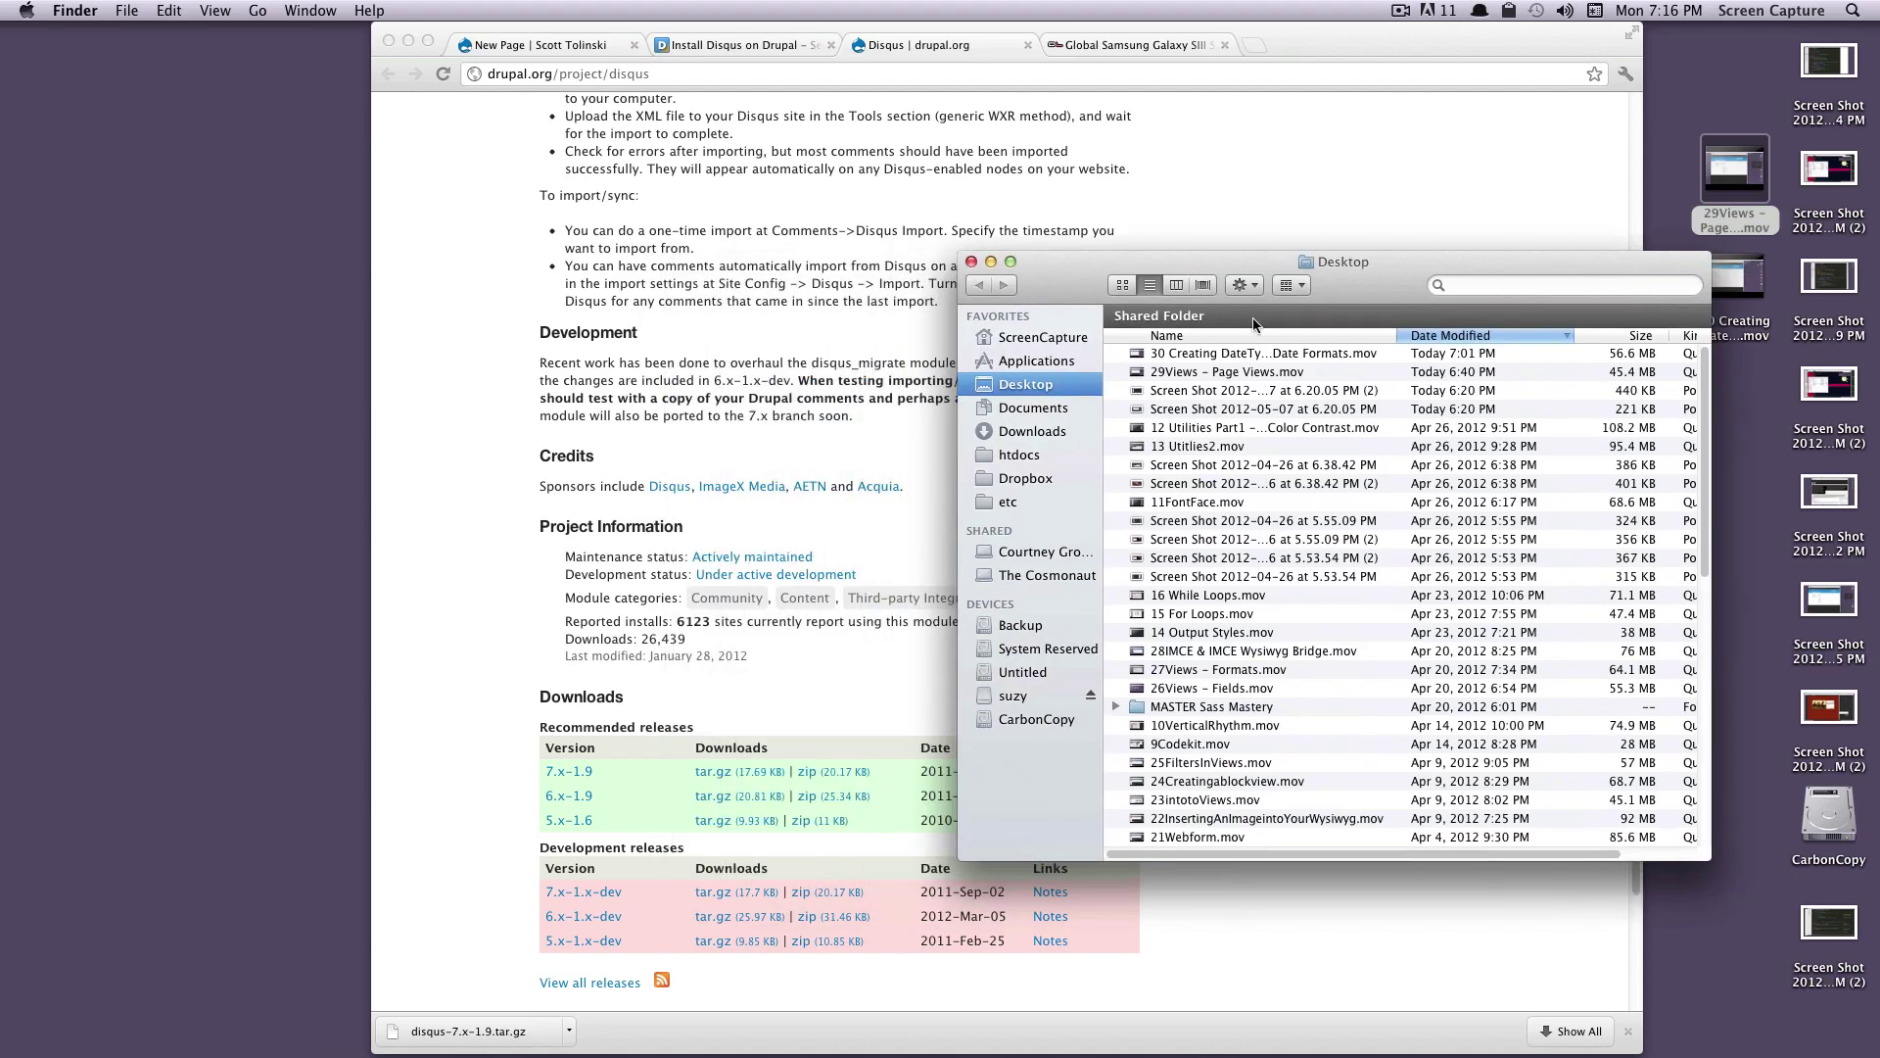
left_click(1020, 454)
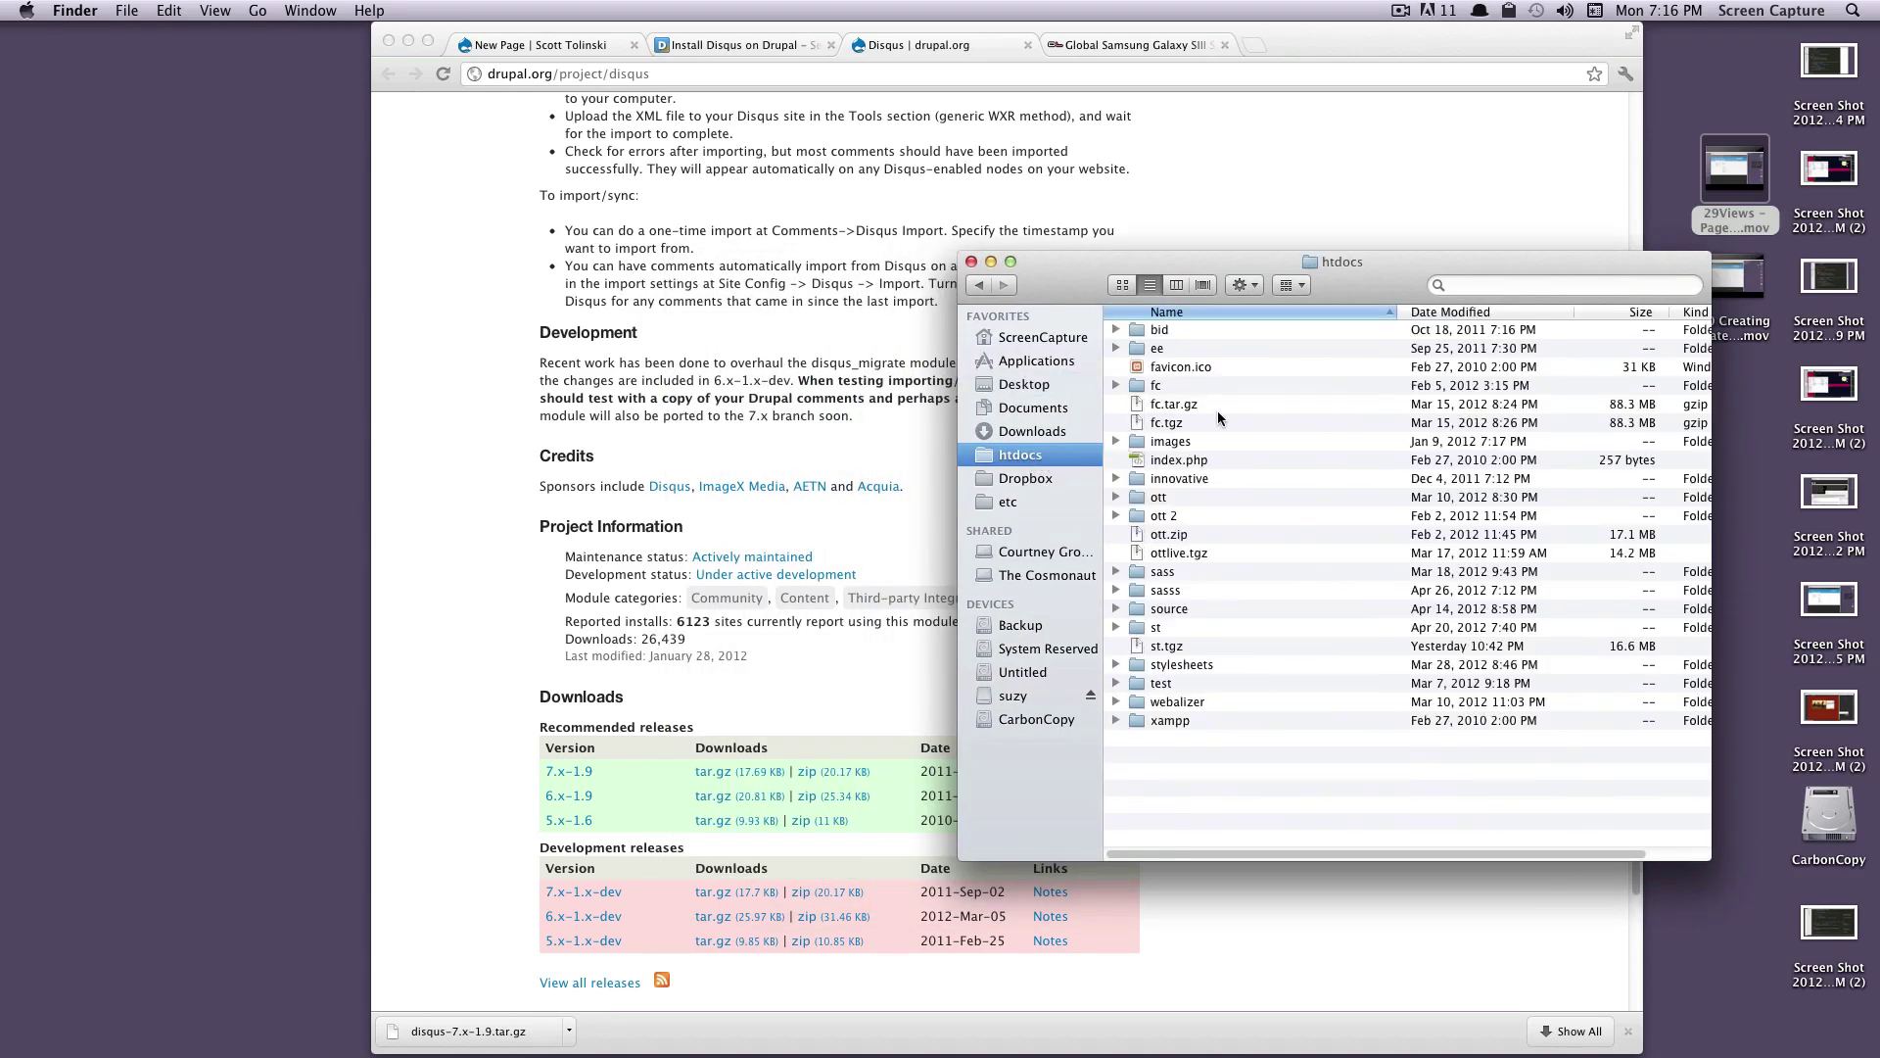
left_click(1141, 628)
double_click(1141, 628)
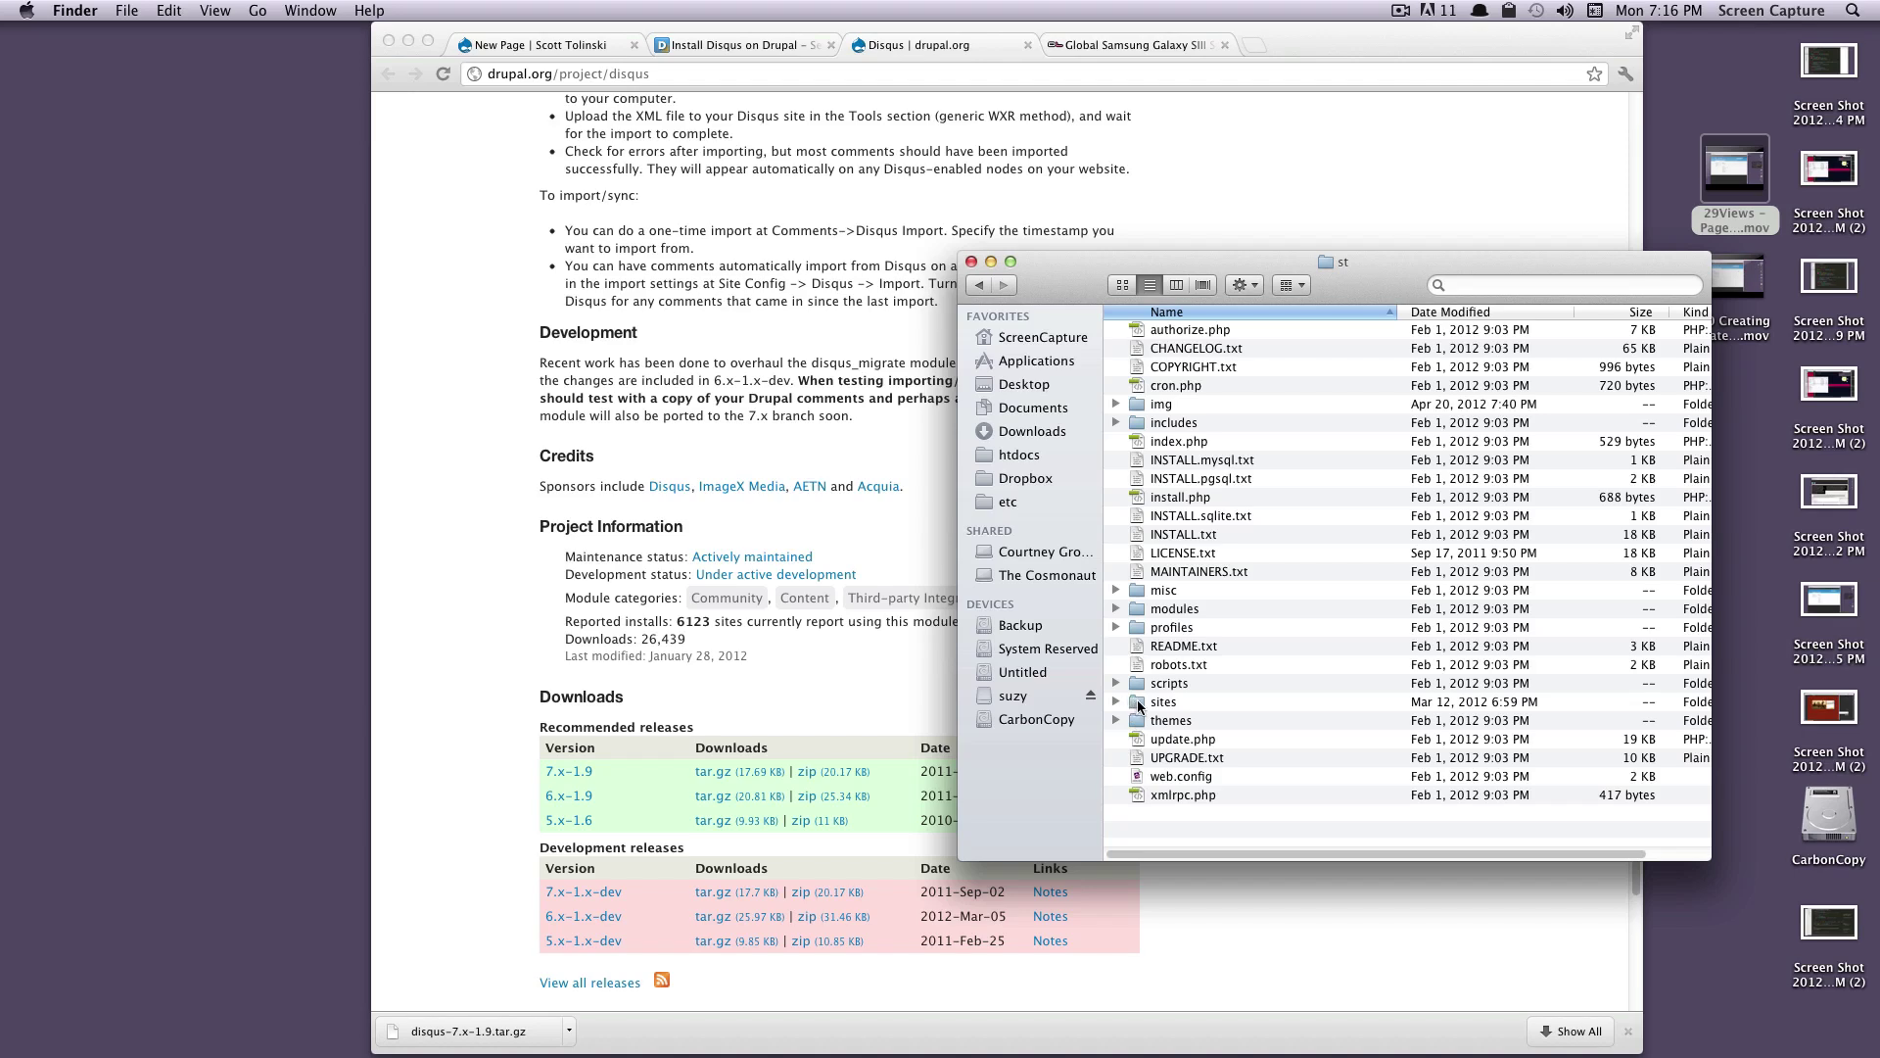
double_click(1140, 704)
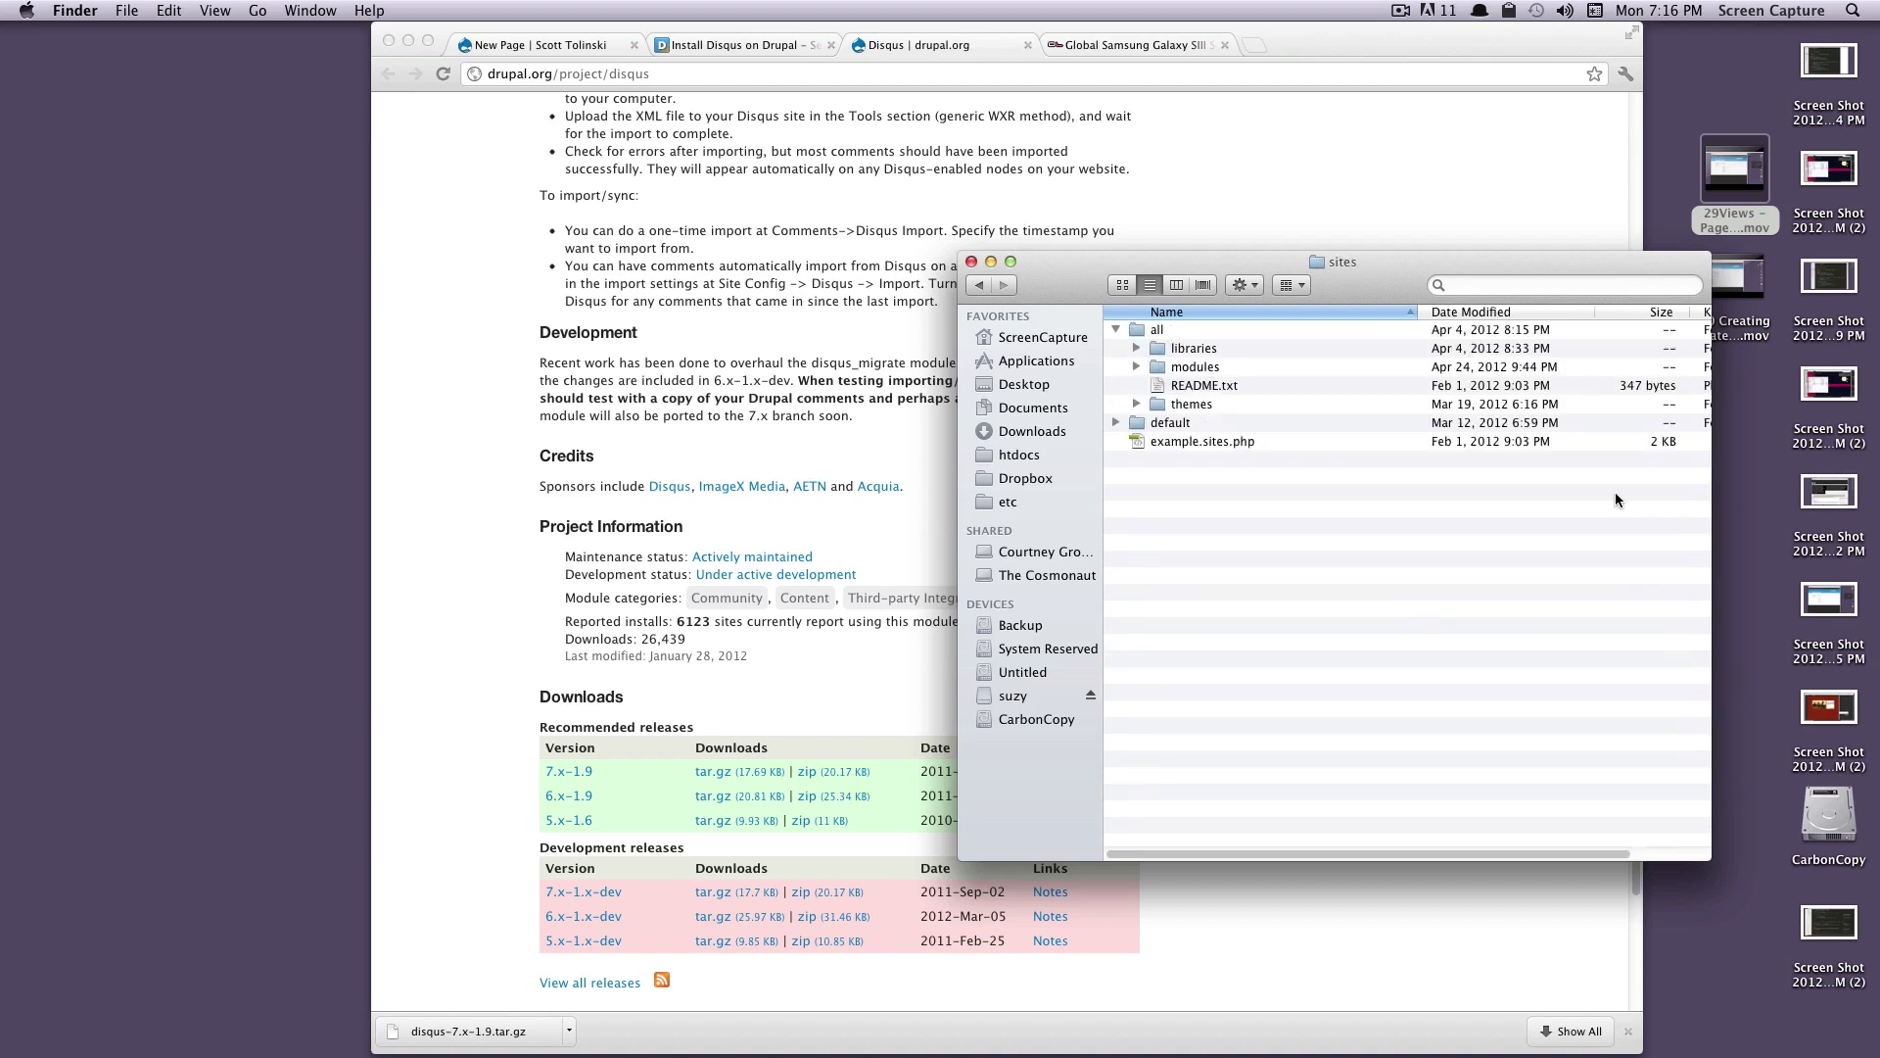
Step: Drag the disqus folder from Downloads into sites/all/modules
key("super+n")
left_click_drag(1178, 196, 642, 167)
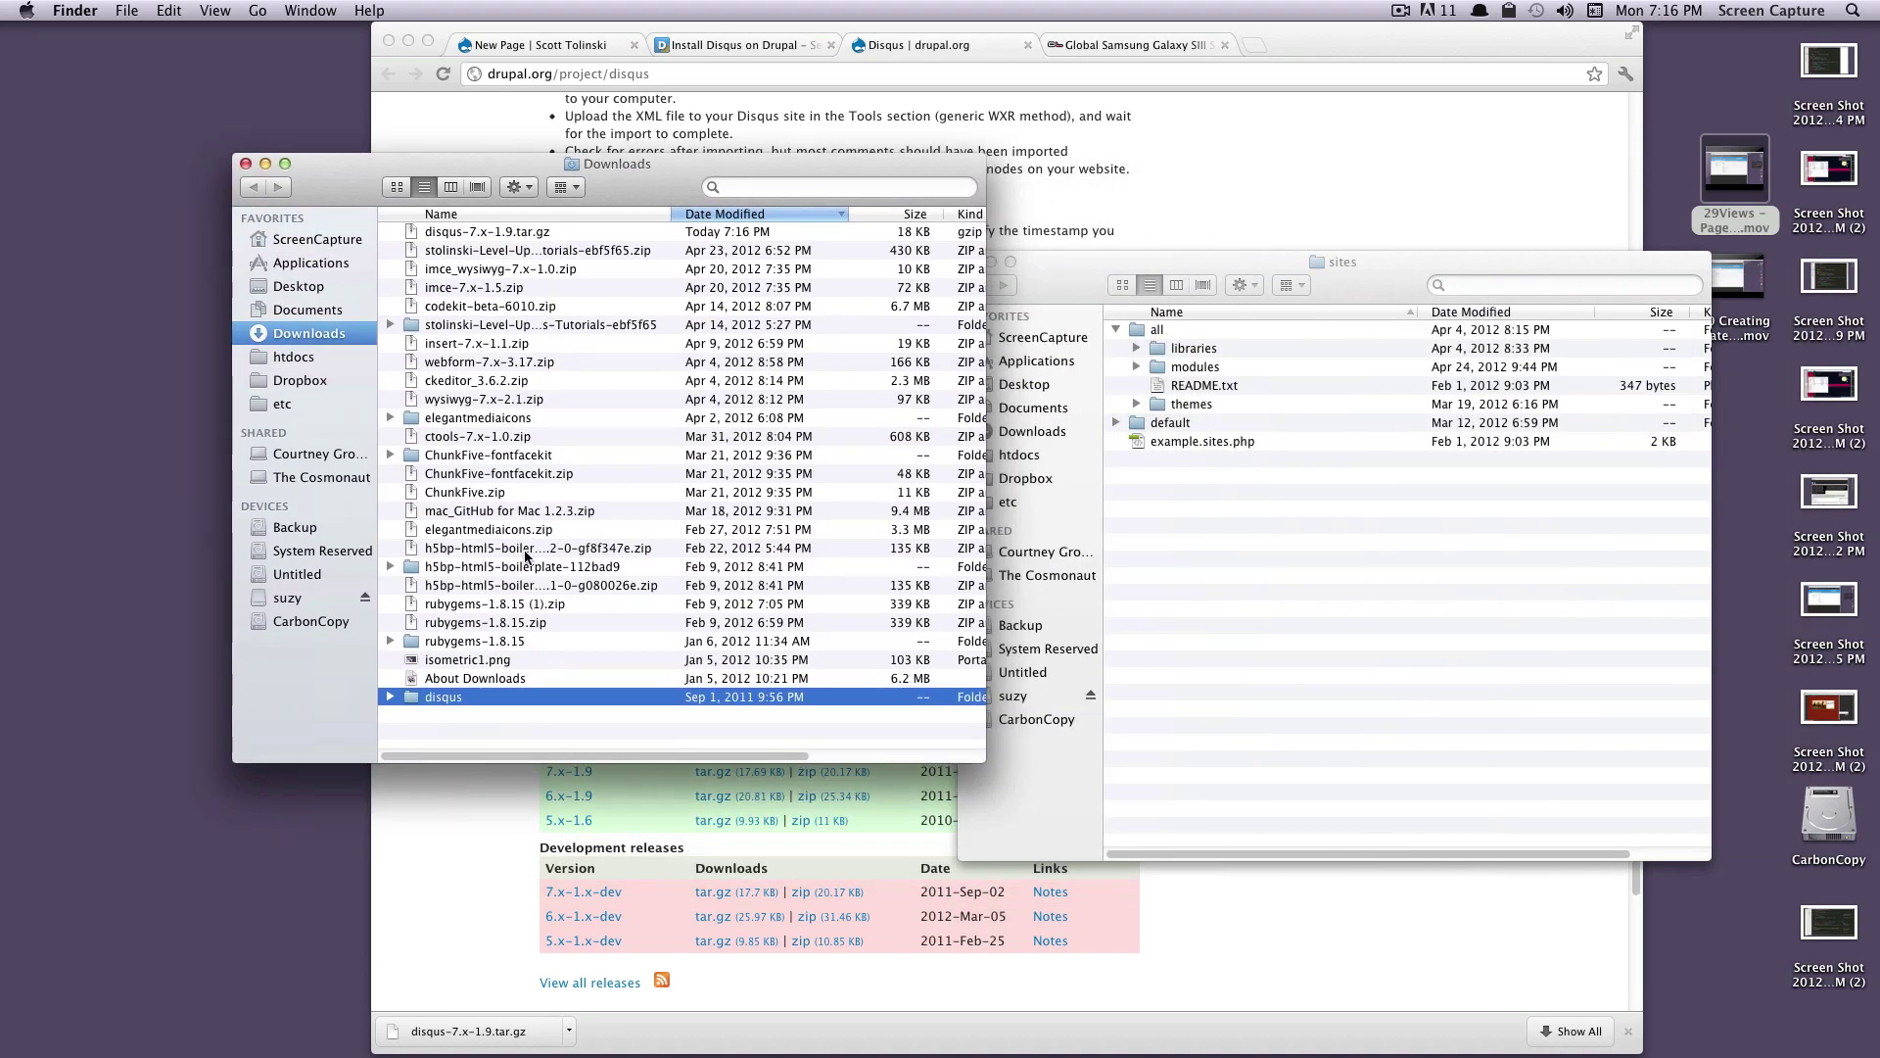
left_click_drag(402, 703, 1171, 368)
left_click(1212, 197)
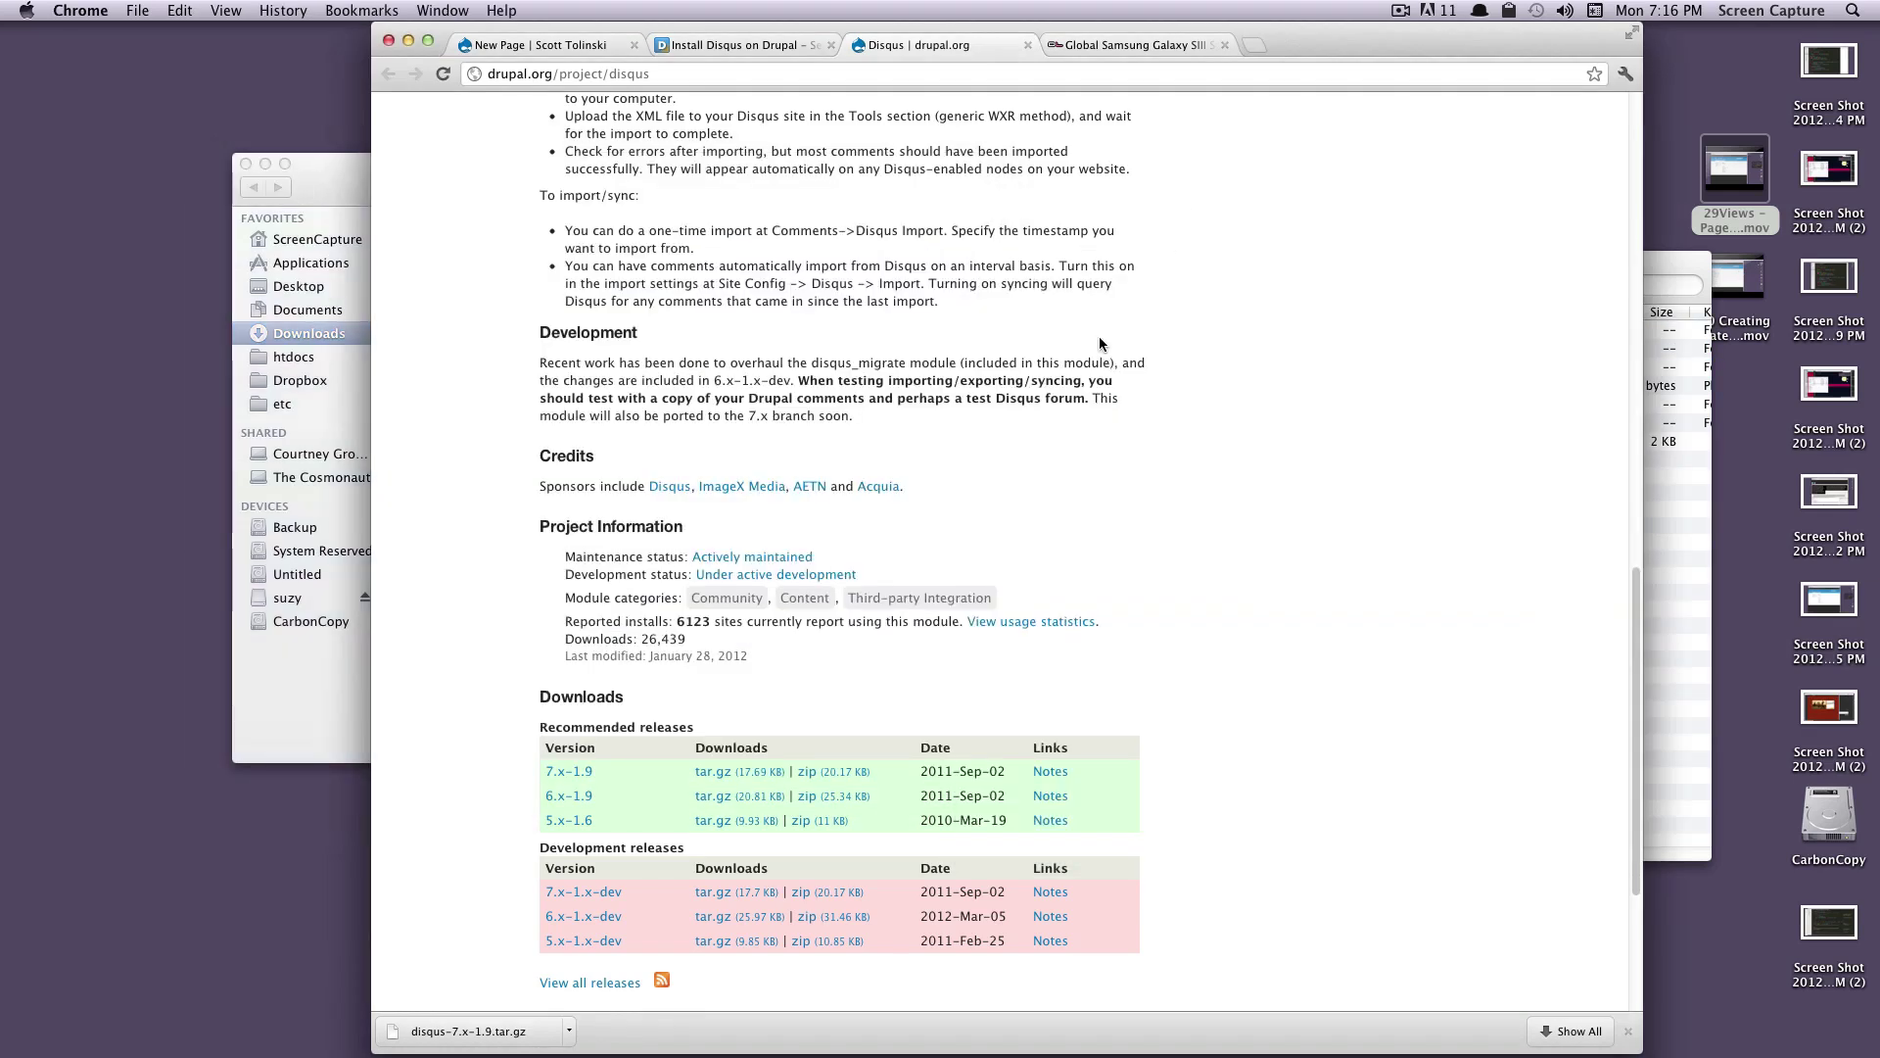
Step: Close the drupal.org tab and review the upload and enable steps in the Disqus instructions
left_click(1027, 45)
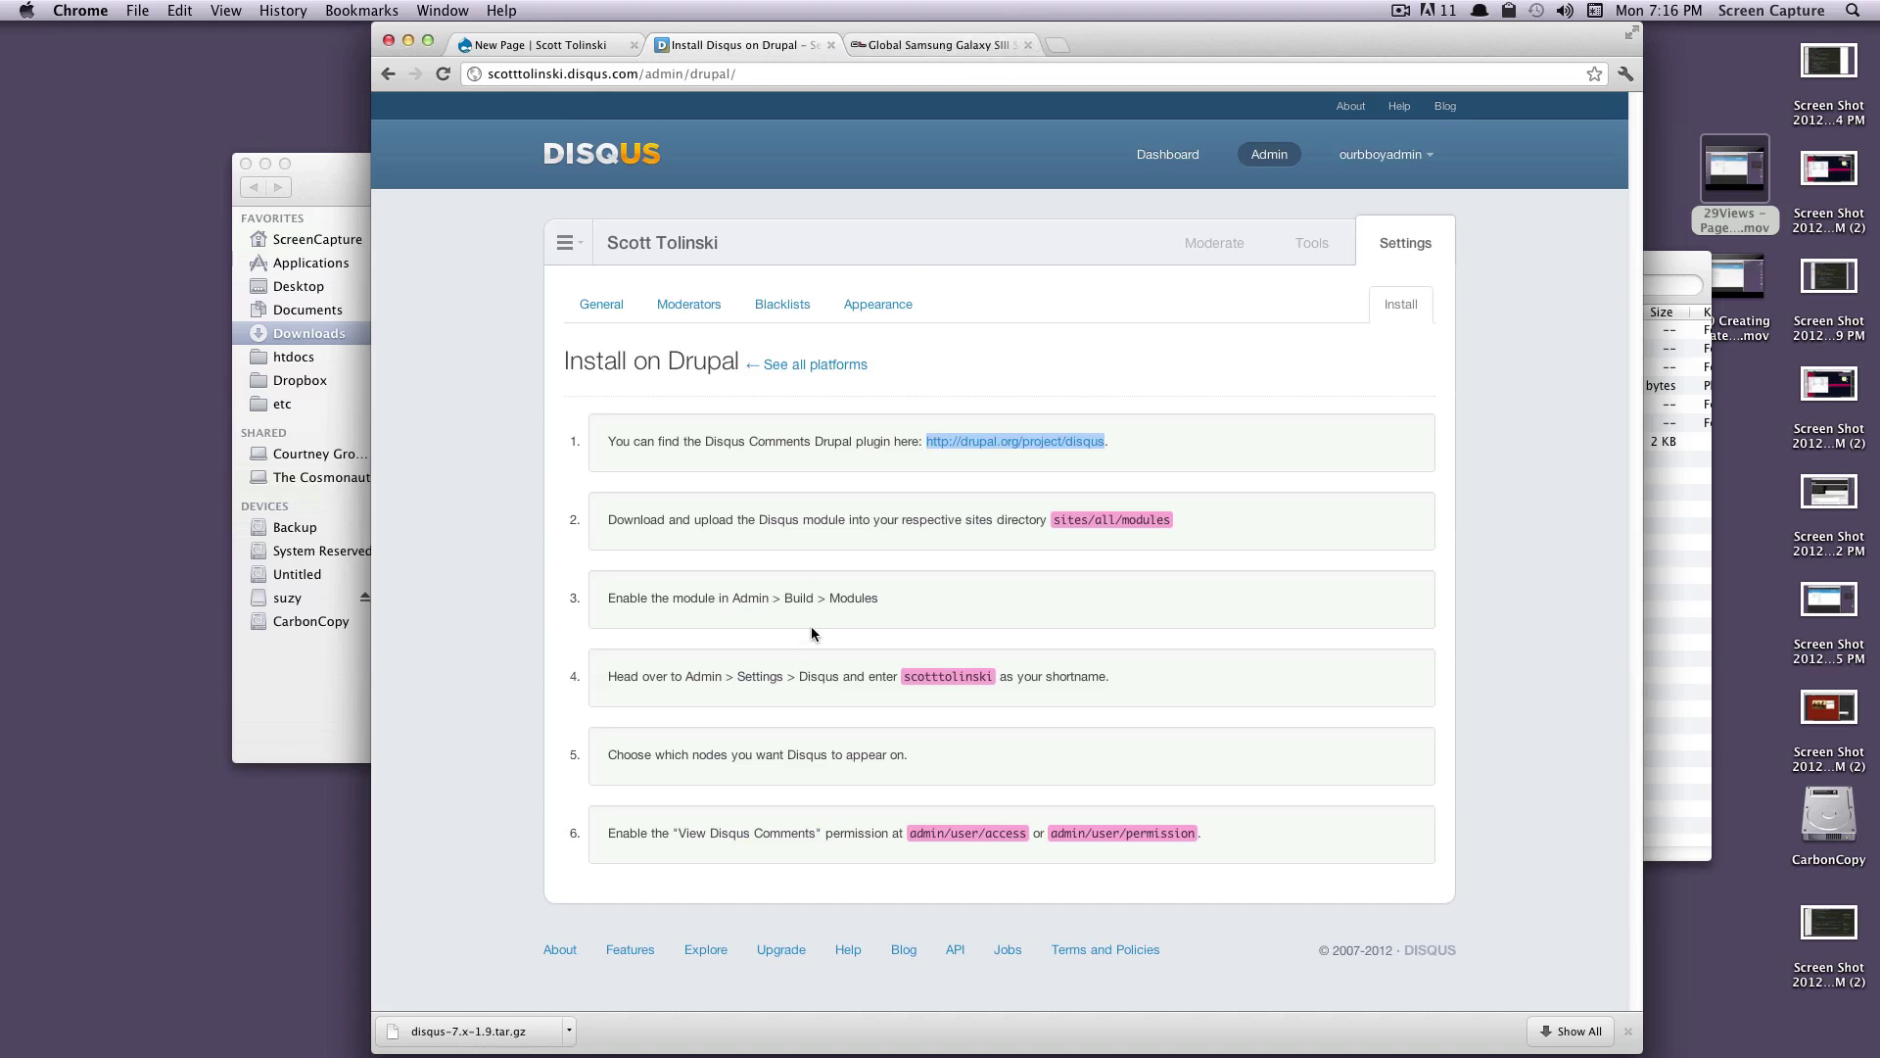
left_click_drag(656, 520, 1083, 529)
left_click_drag(899, 593, 540, 587)
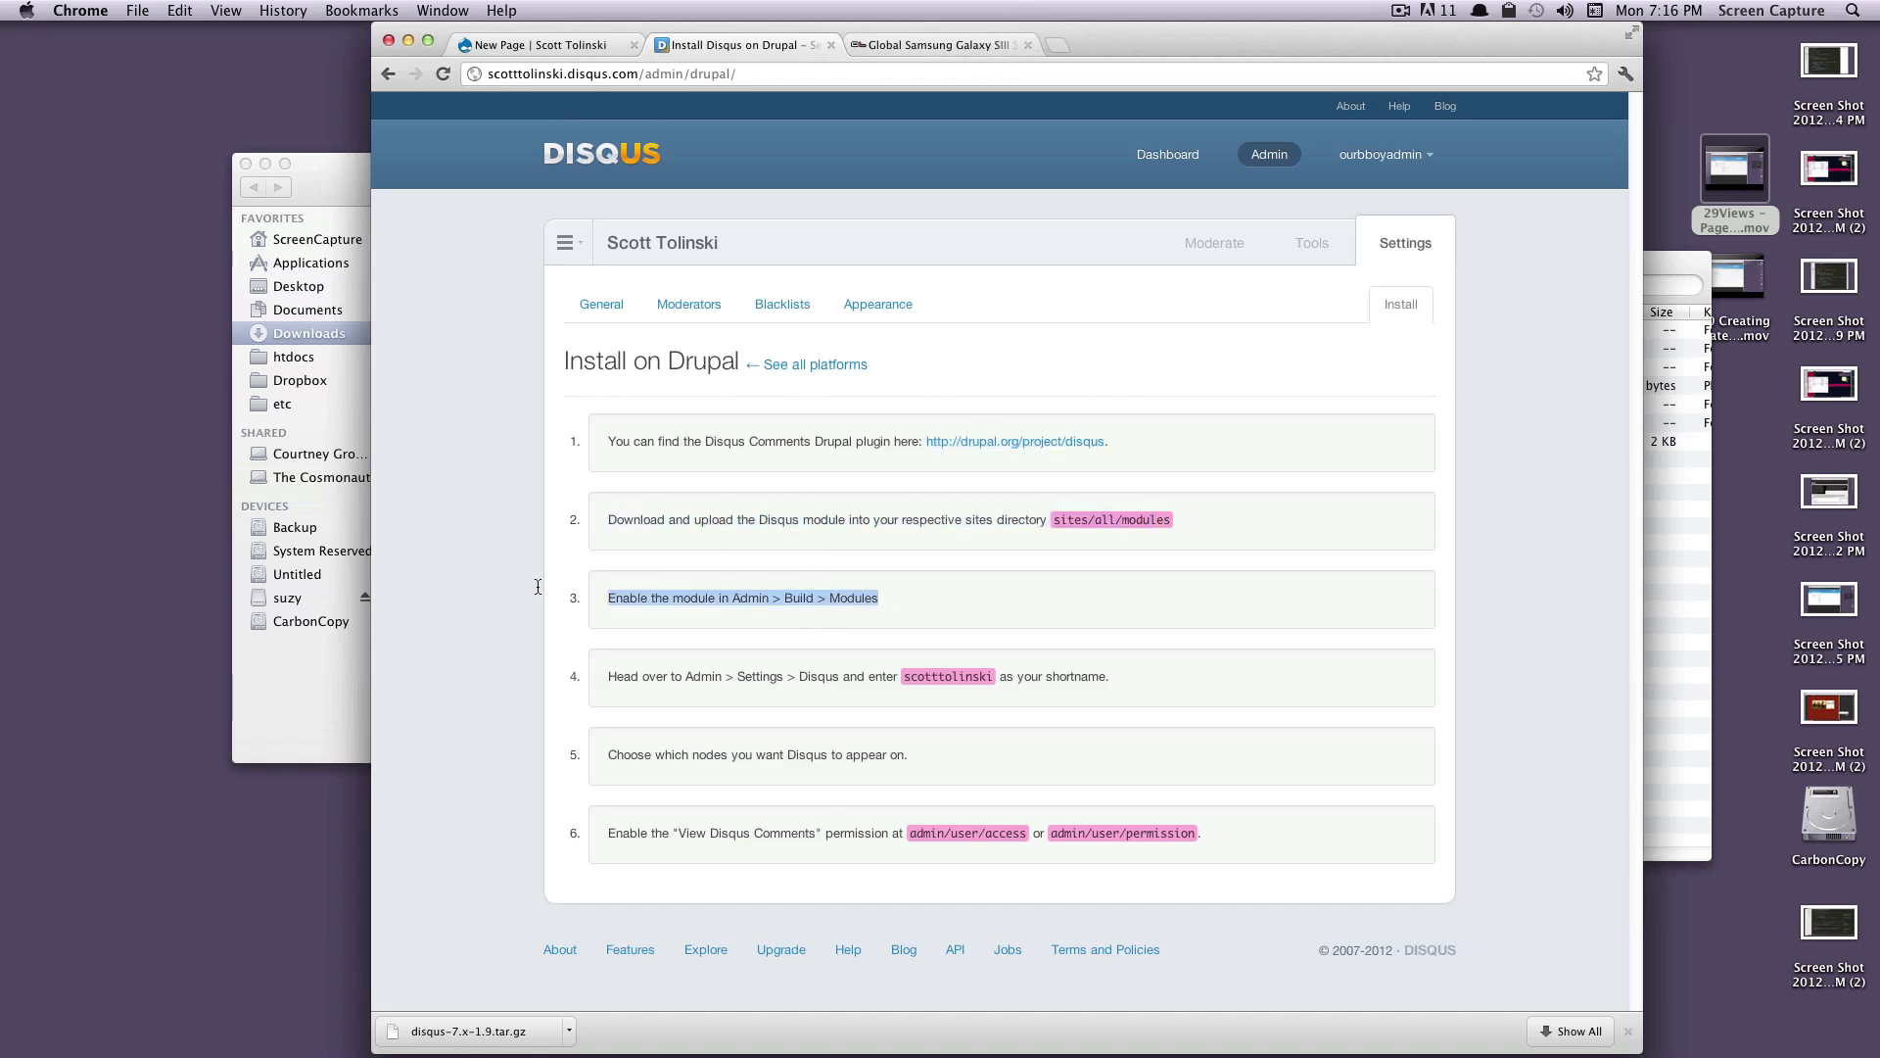
Step: On Drupal's Modules page, search for 'disqu' and tick the Disqus module
left_click(548, 45)
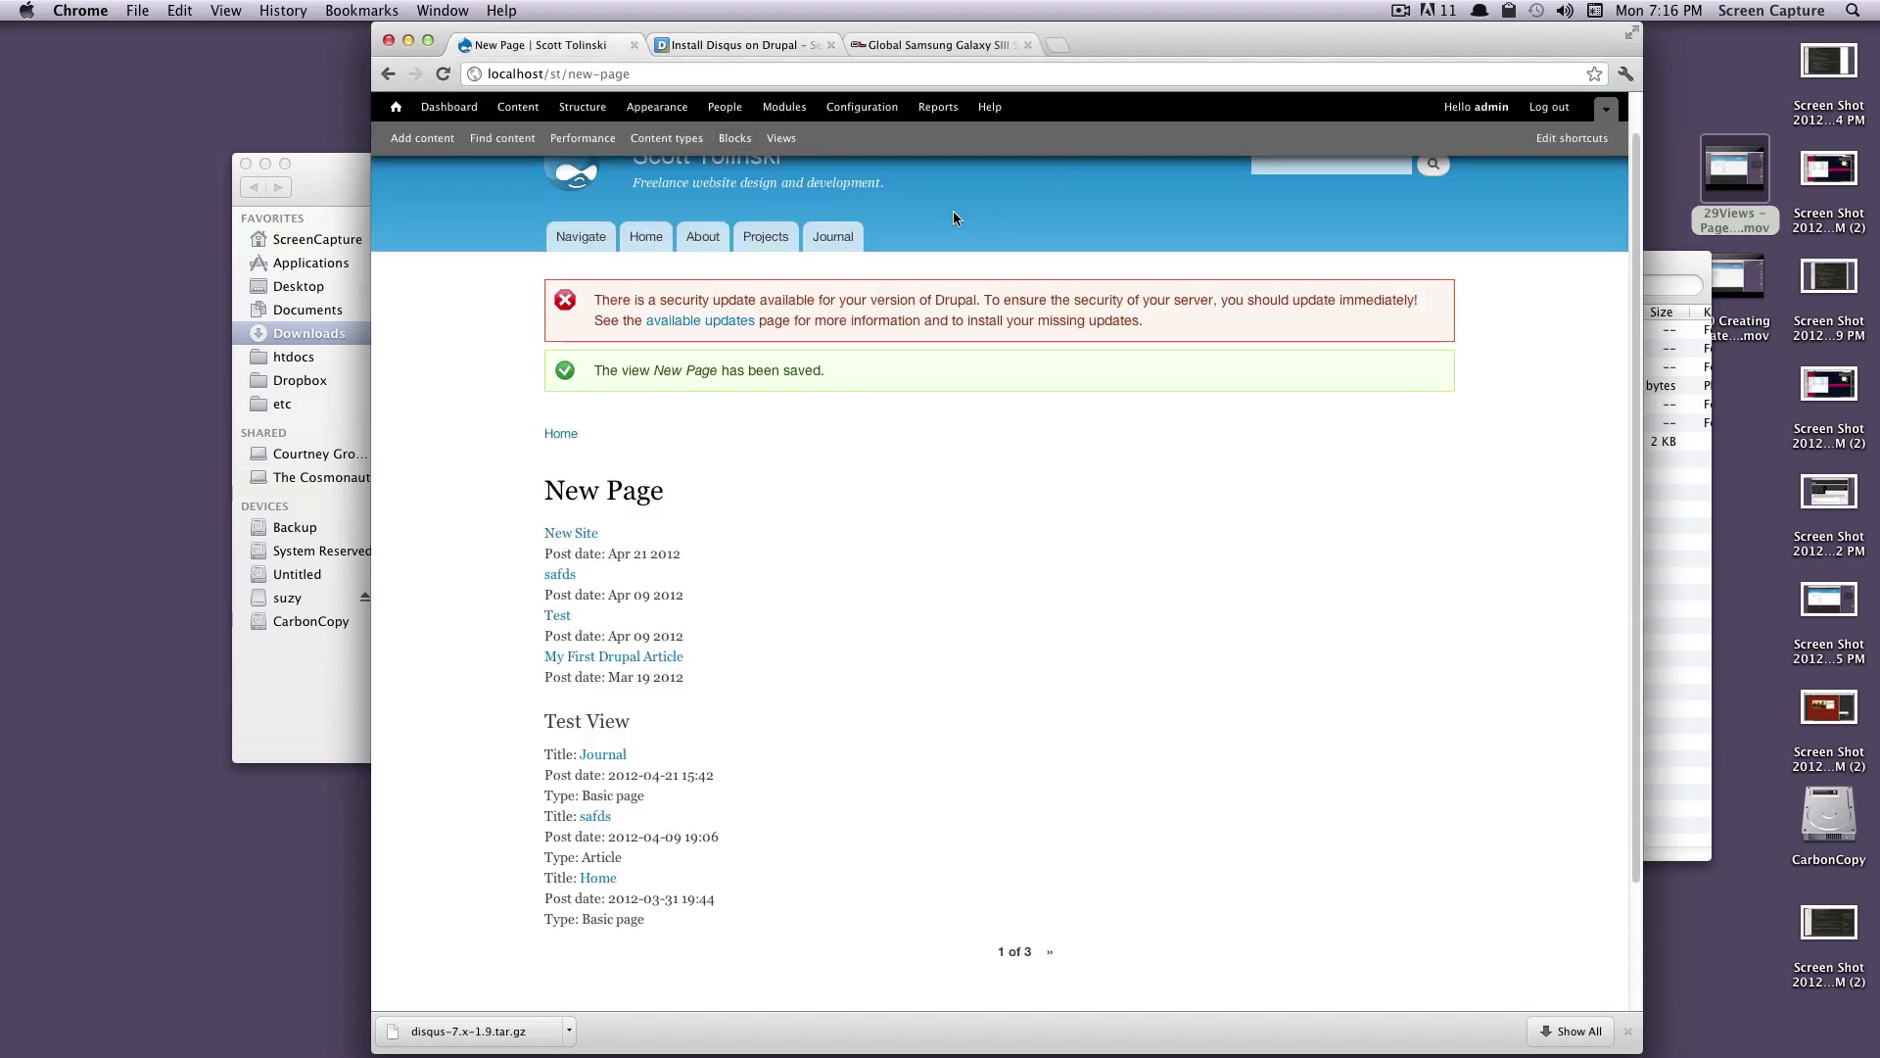
left_click(785, 106)
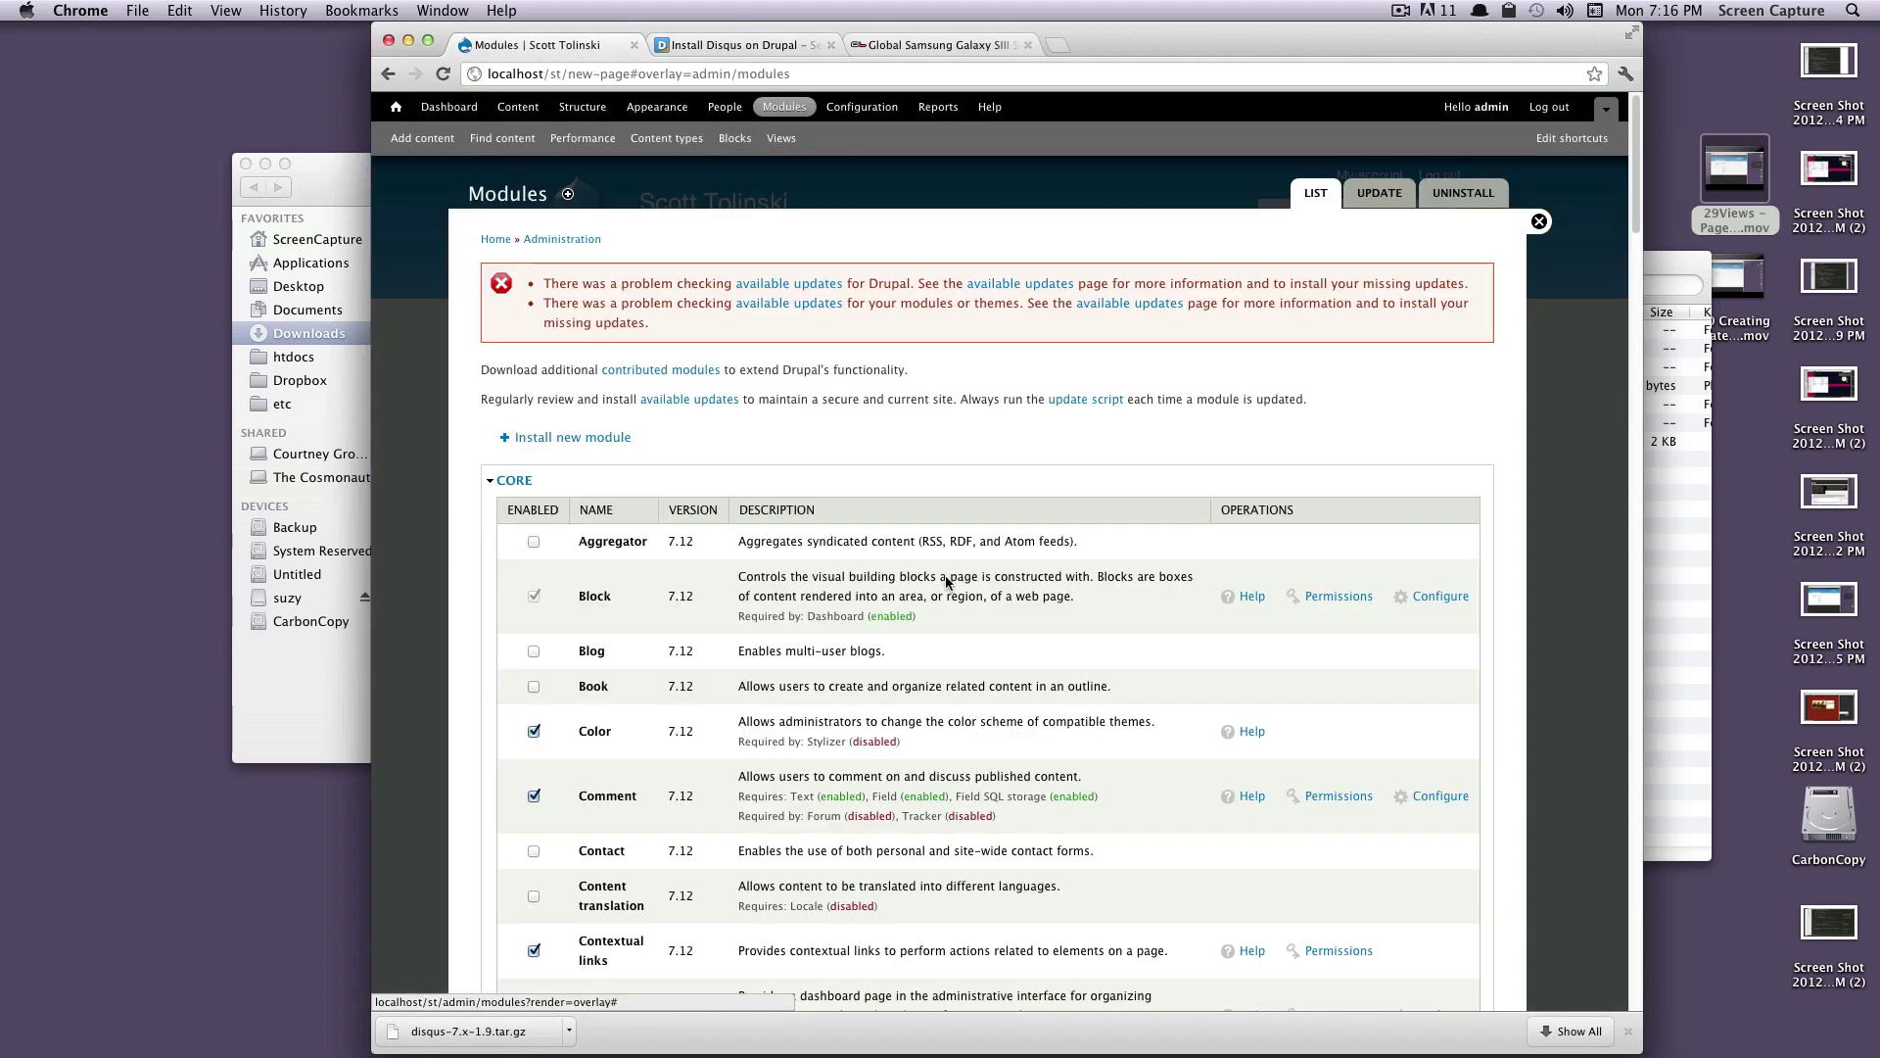
scroll(950, 584, "down", 15)
scroll(950, 608, "down", 20)
scroll(948, 617, "down", 20)
scroll(874, 722, "up", 15)
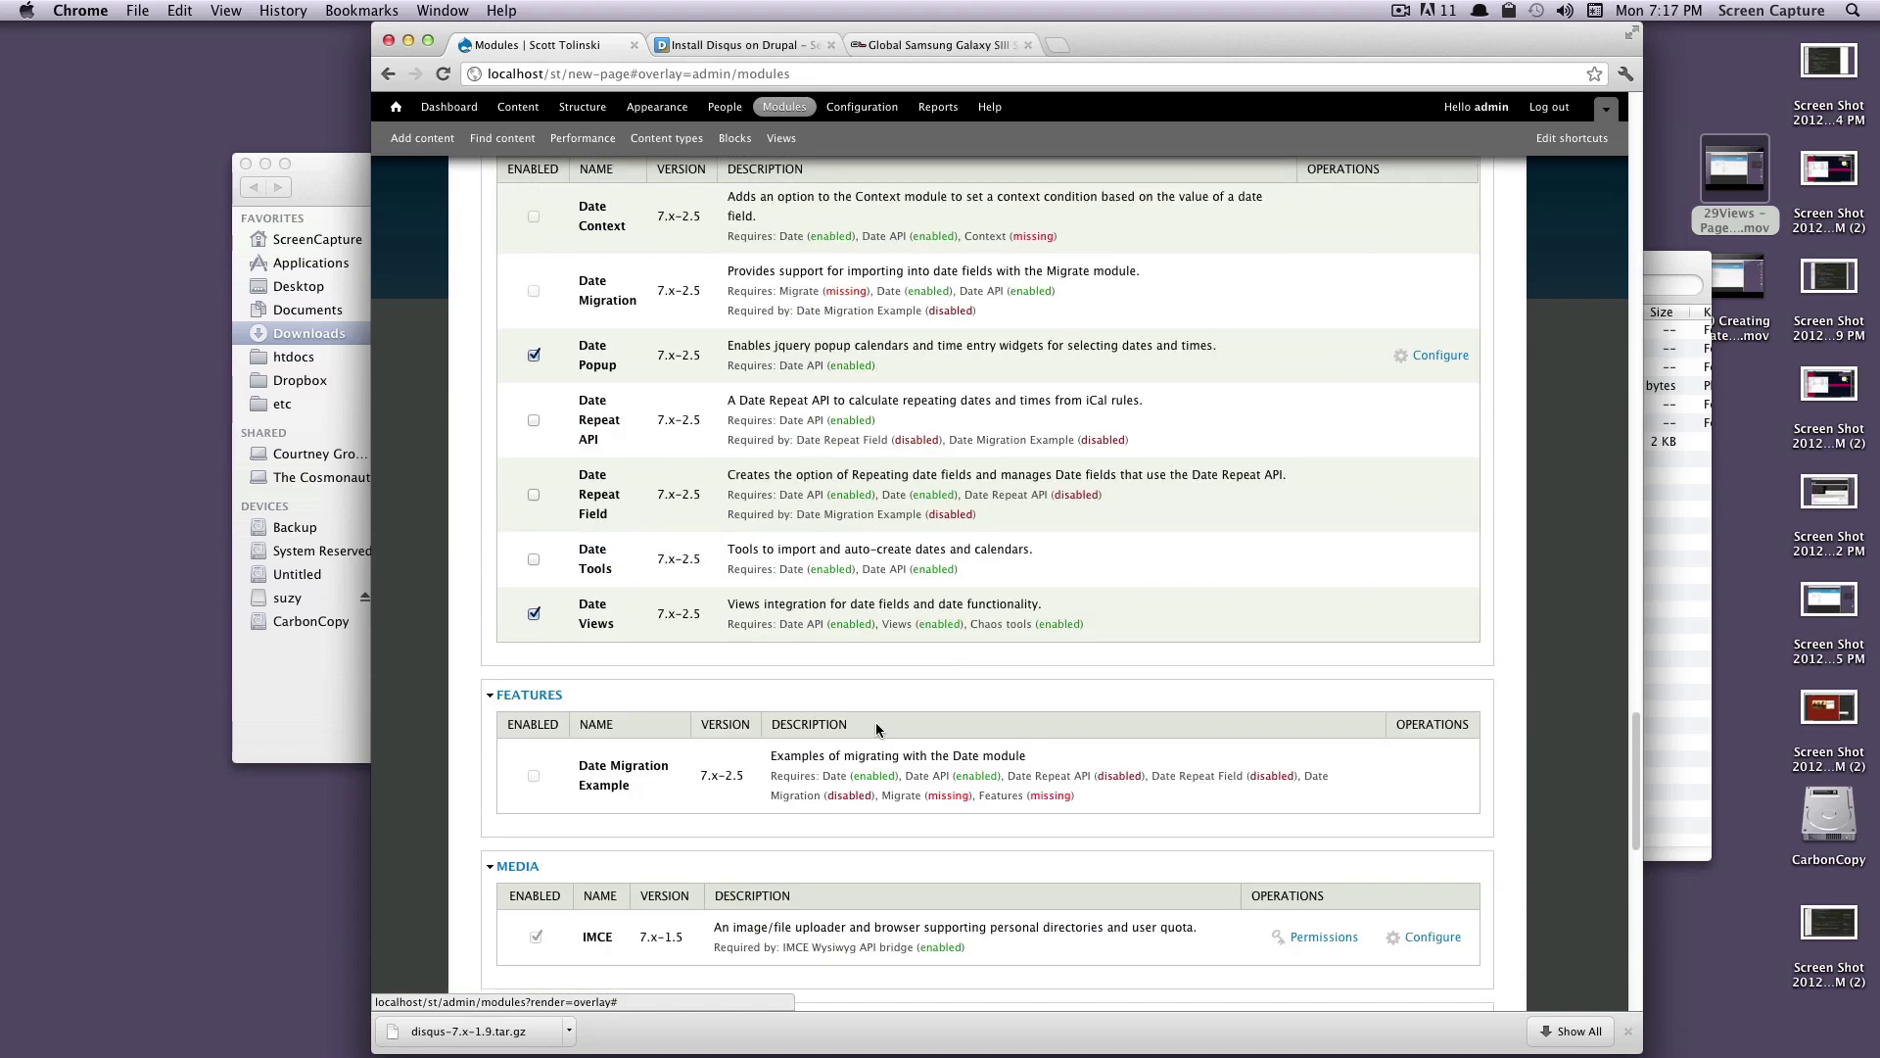
key("super+f")
type("disqu")
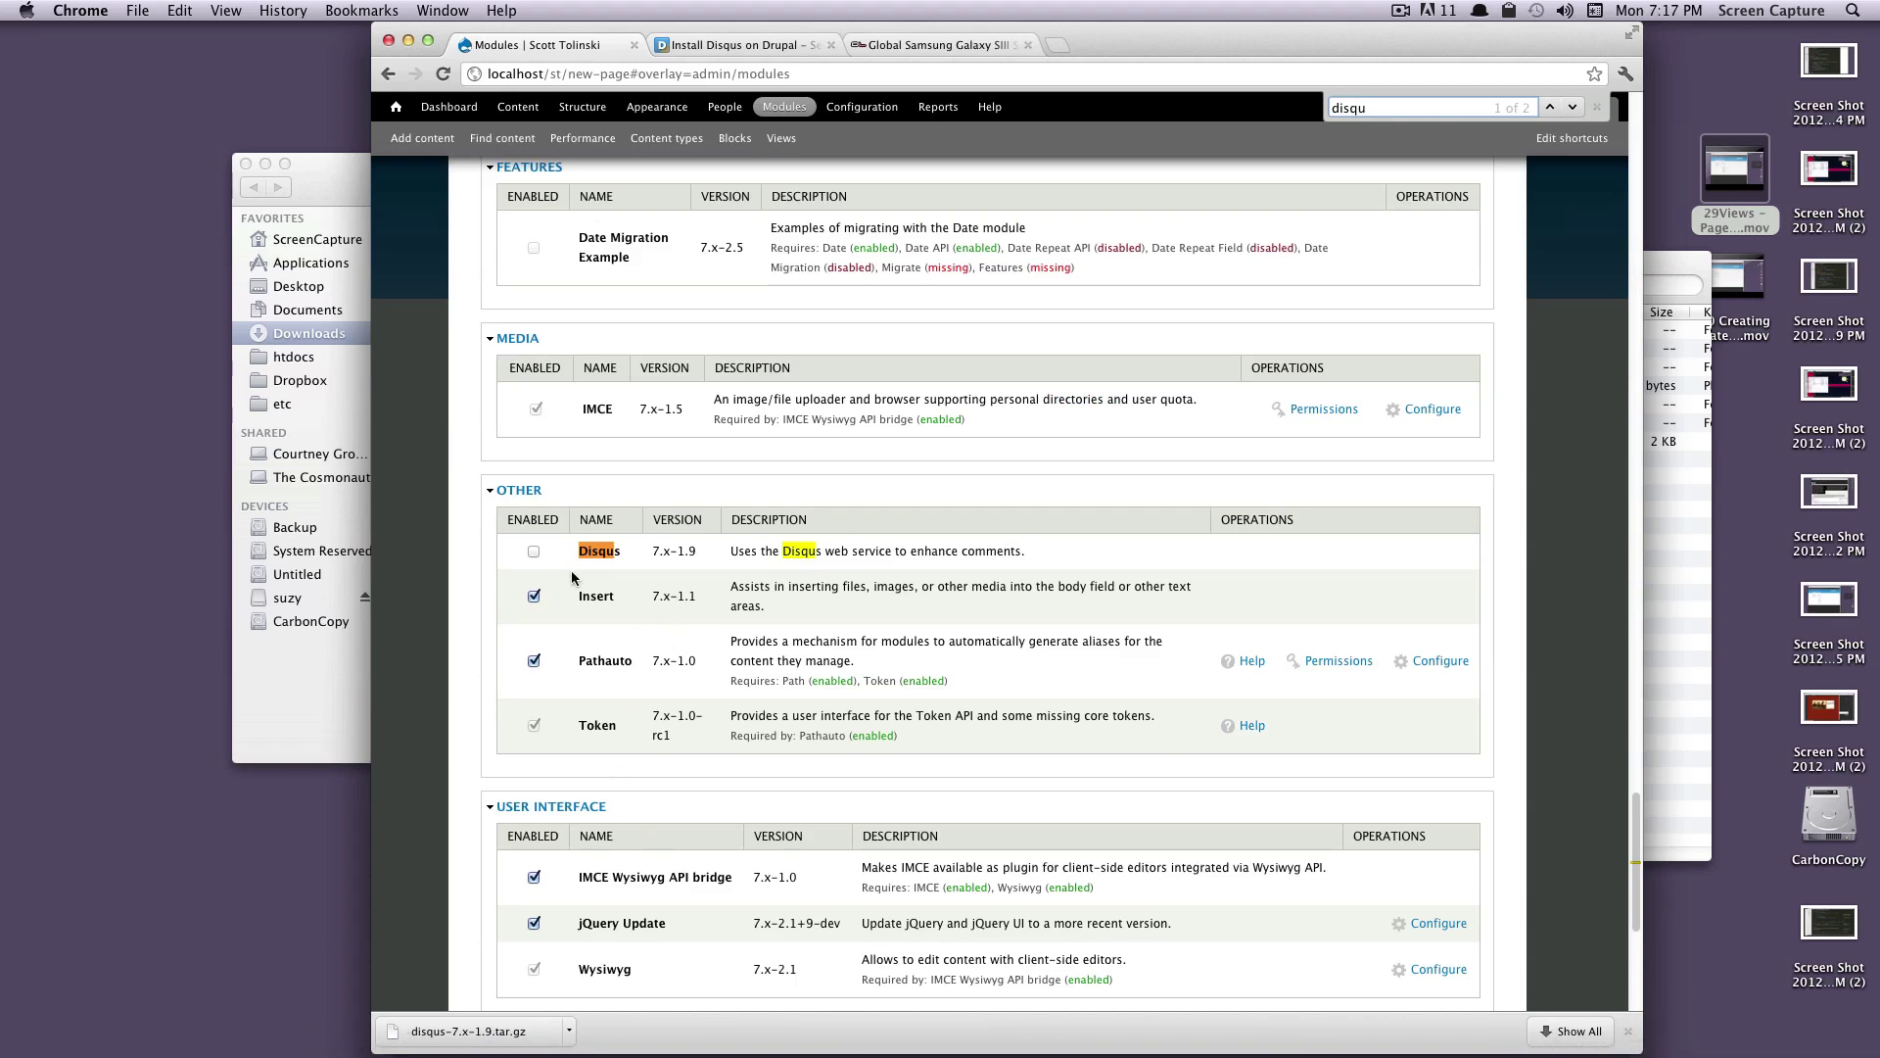
left_click(527, 555)
scroll(534, 685, "down", 5)
Step: Save the module configuration and select the site shortname from Disqus install step 4
left_click(553, 920)
left_click(712, 49)
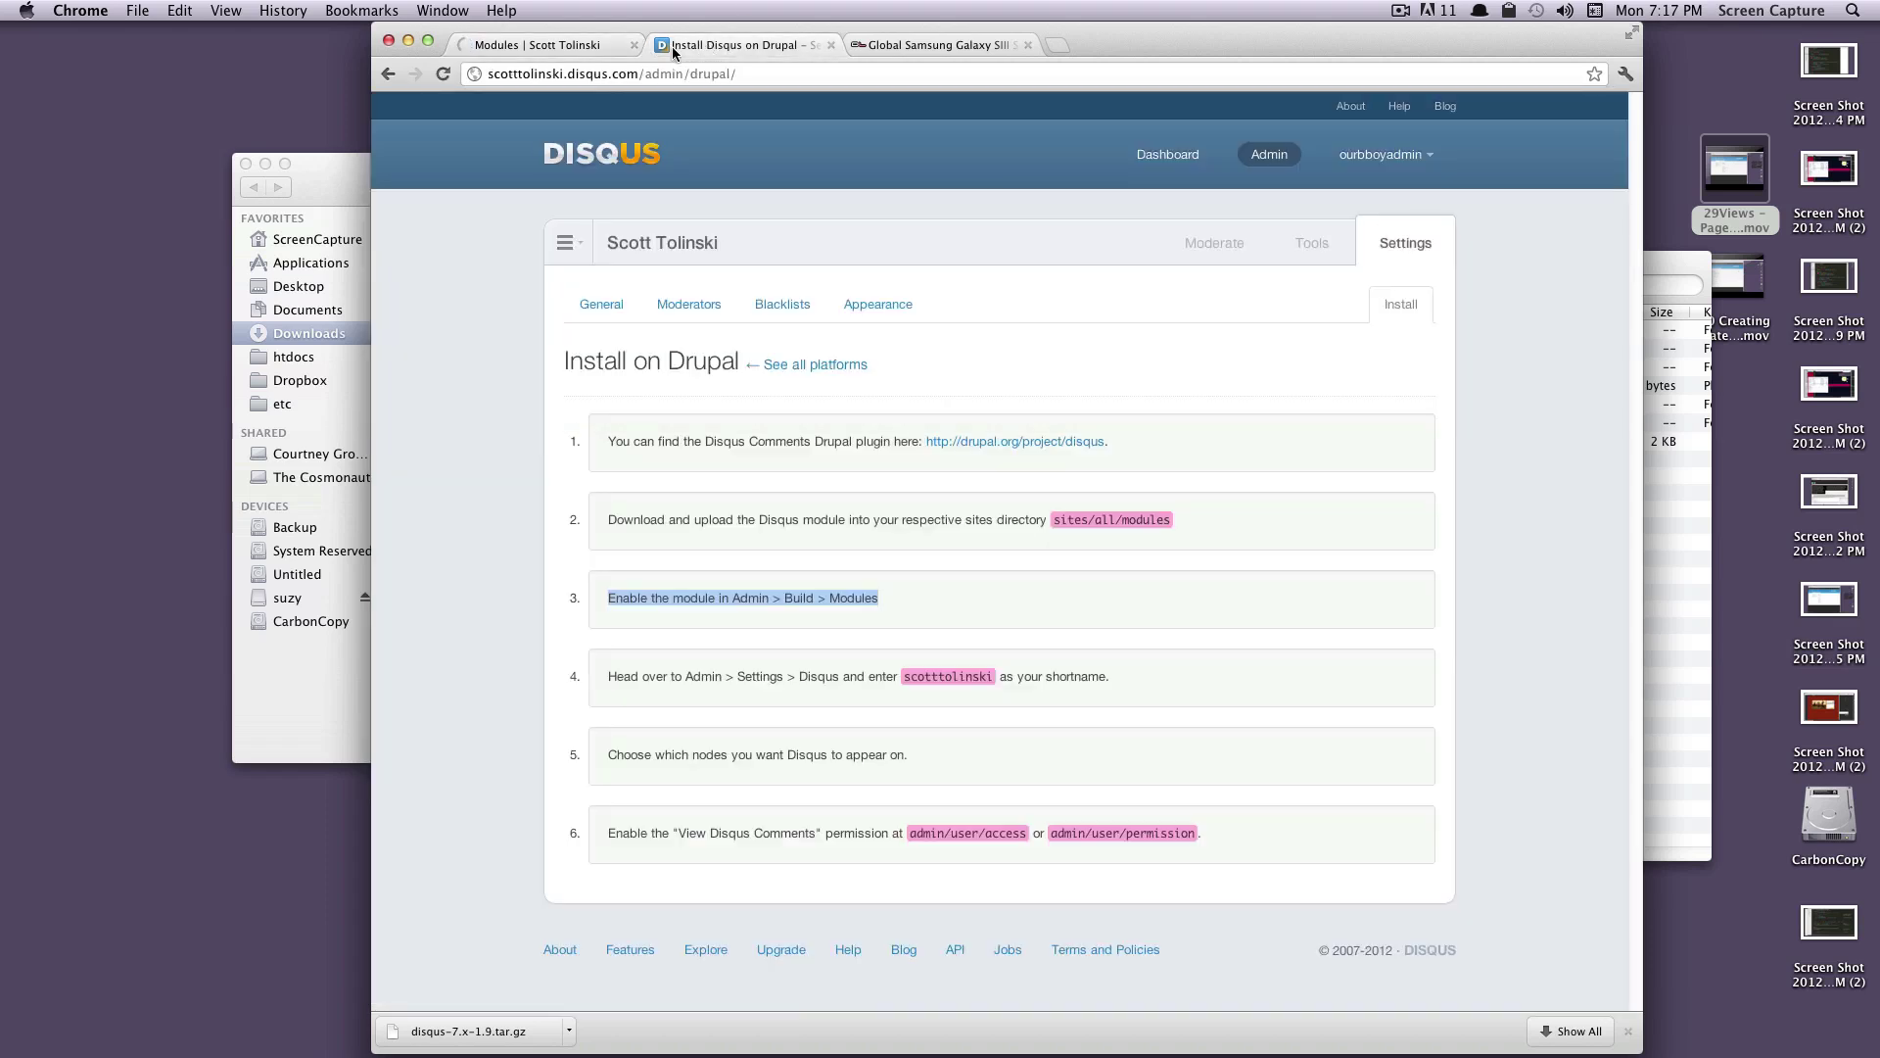
left_click_drag(702, 677, 725, 677)
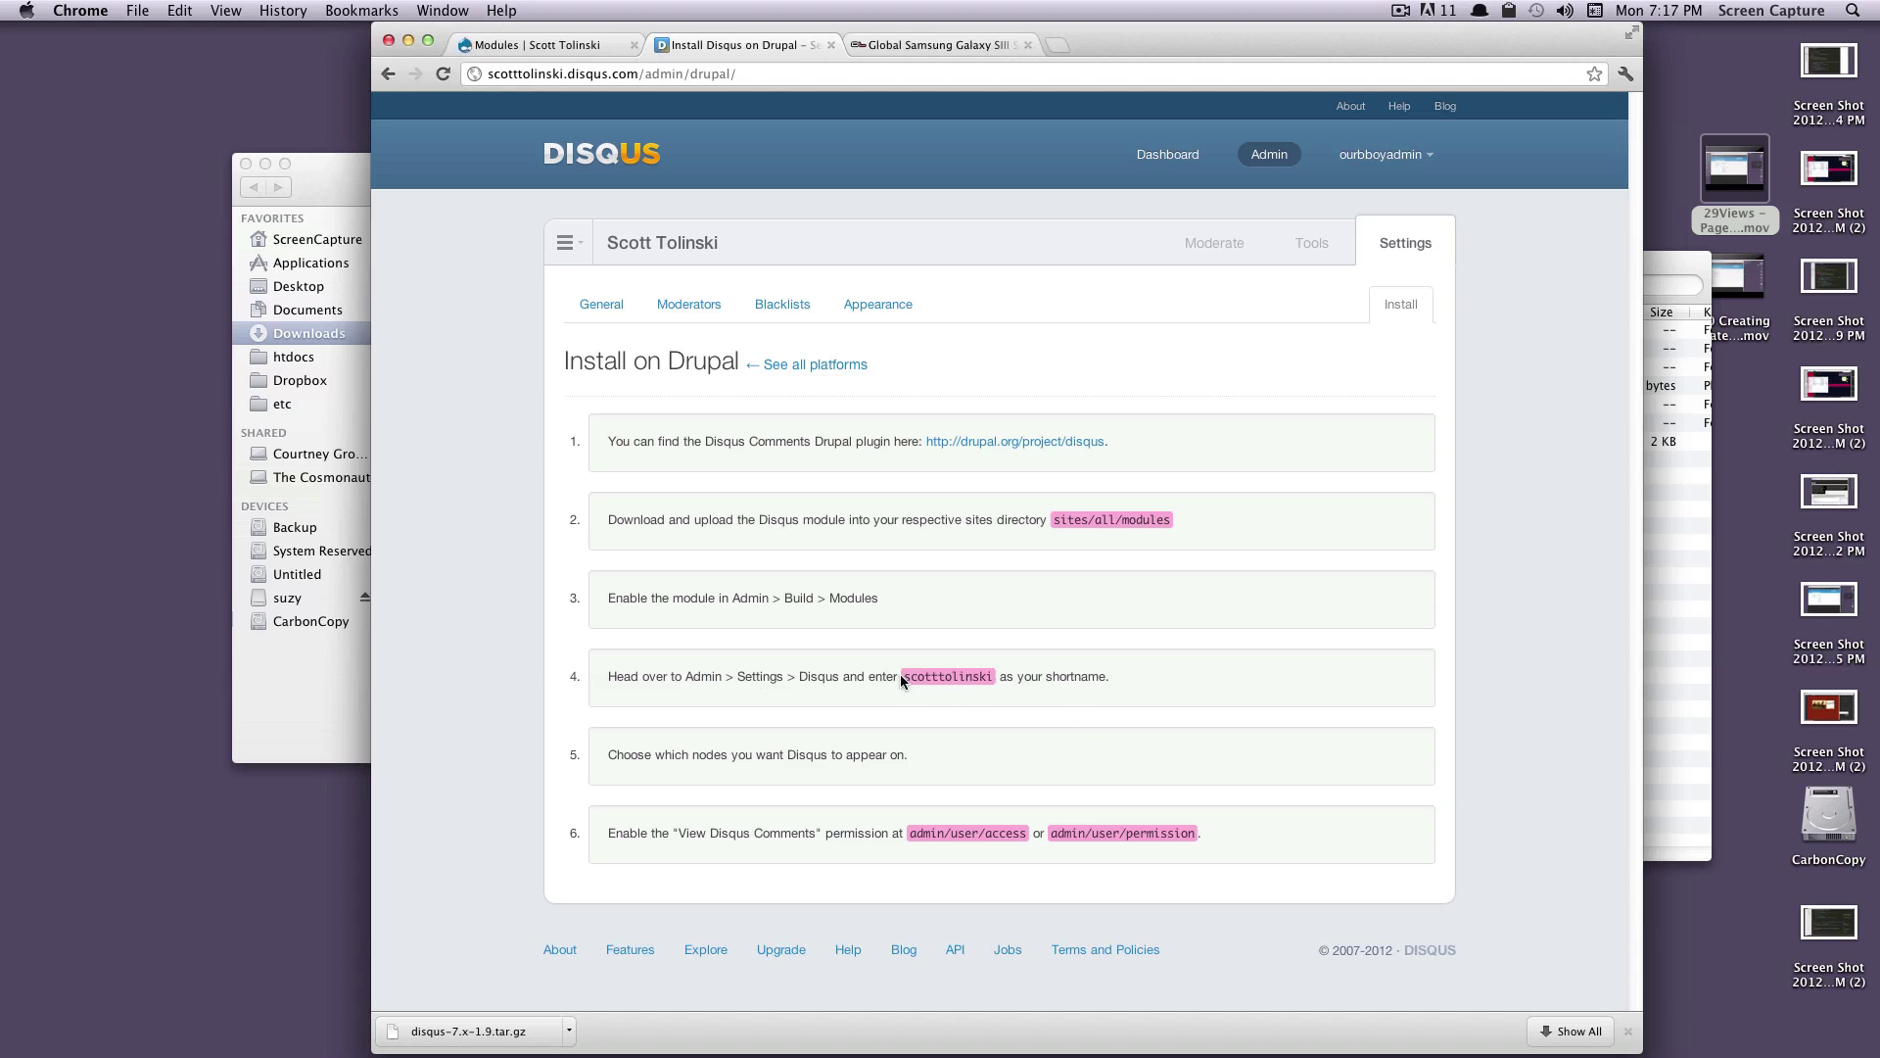
left_click_drag(901, 676, 991, 677)
key("super+c")
Step: Paste the shortname into the Shortname field of Drupal's Configuration > Web services > Disqus settings
left_click(583, 41)
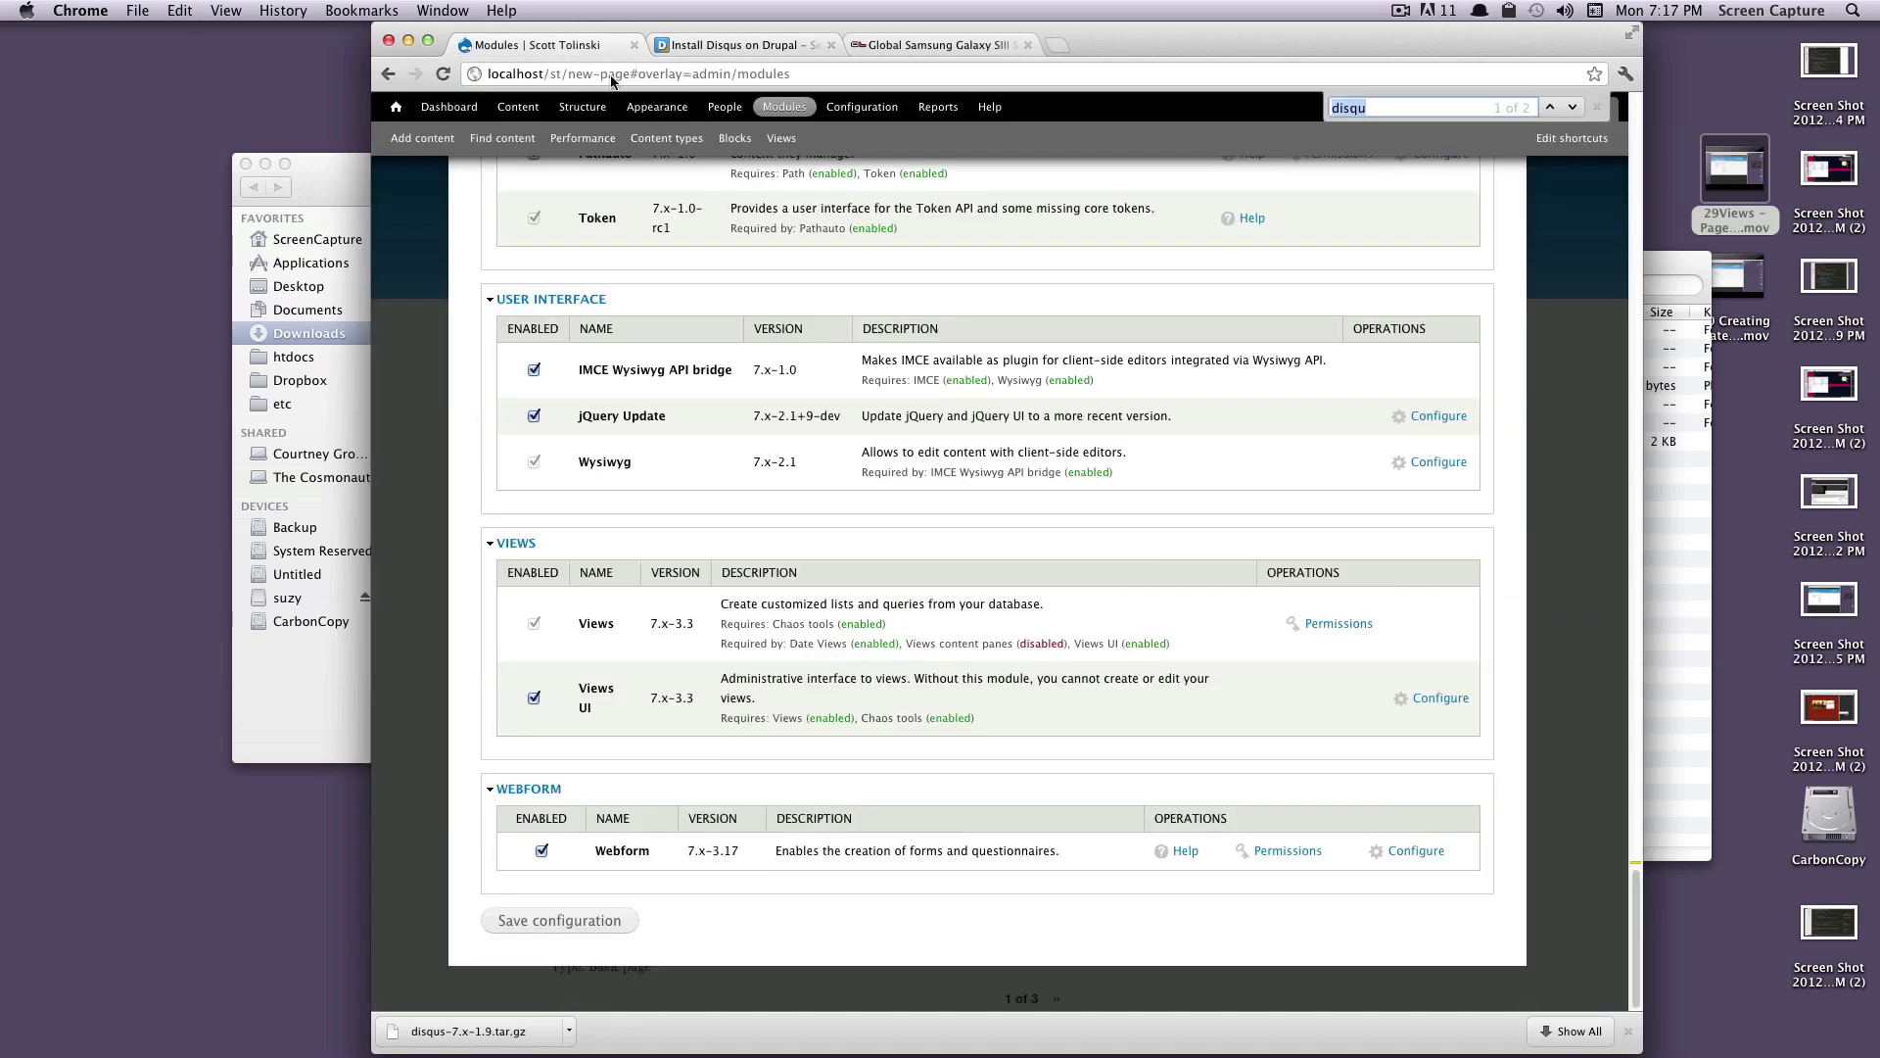
right_click(874, 103)
left_click(849, 110)
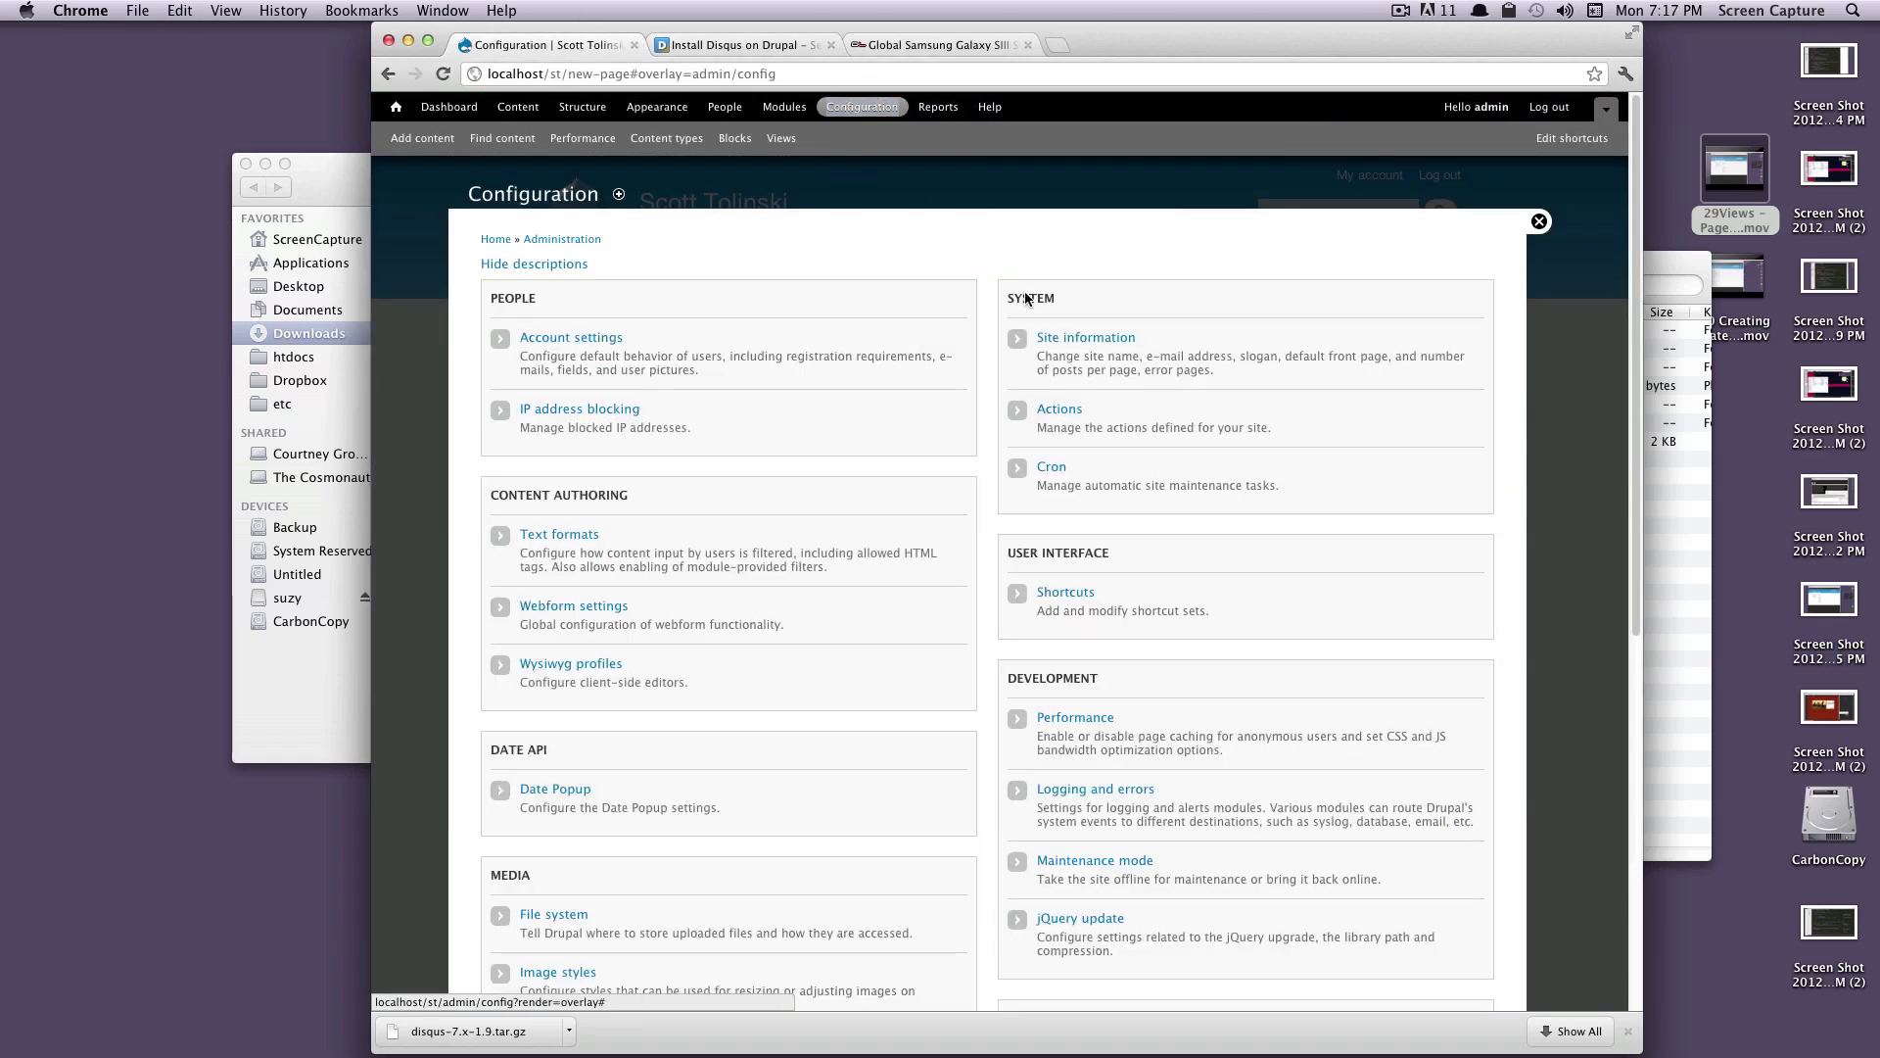
scroll(938, 490, "down", 5)
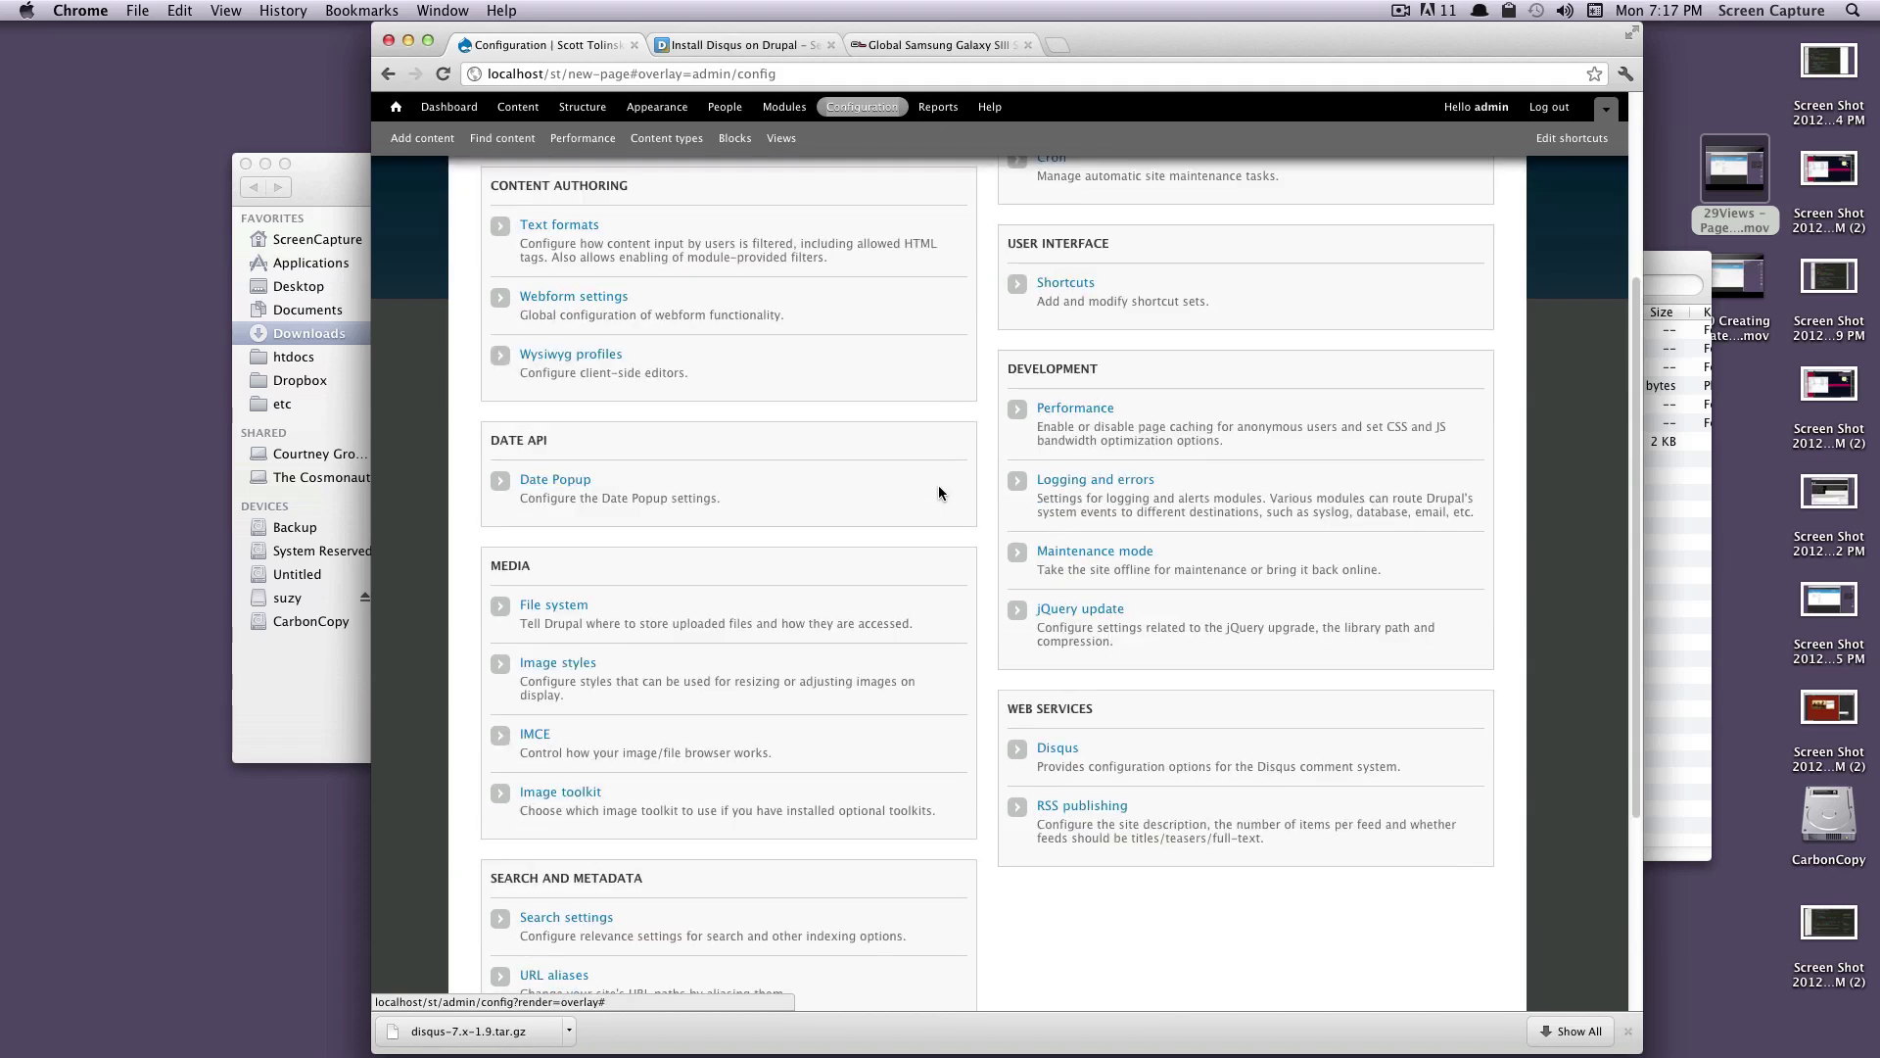
left_click(1058, 748)
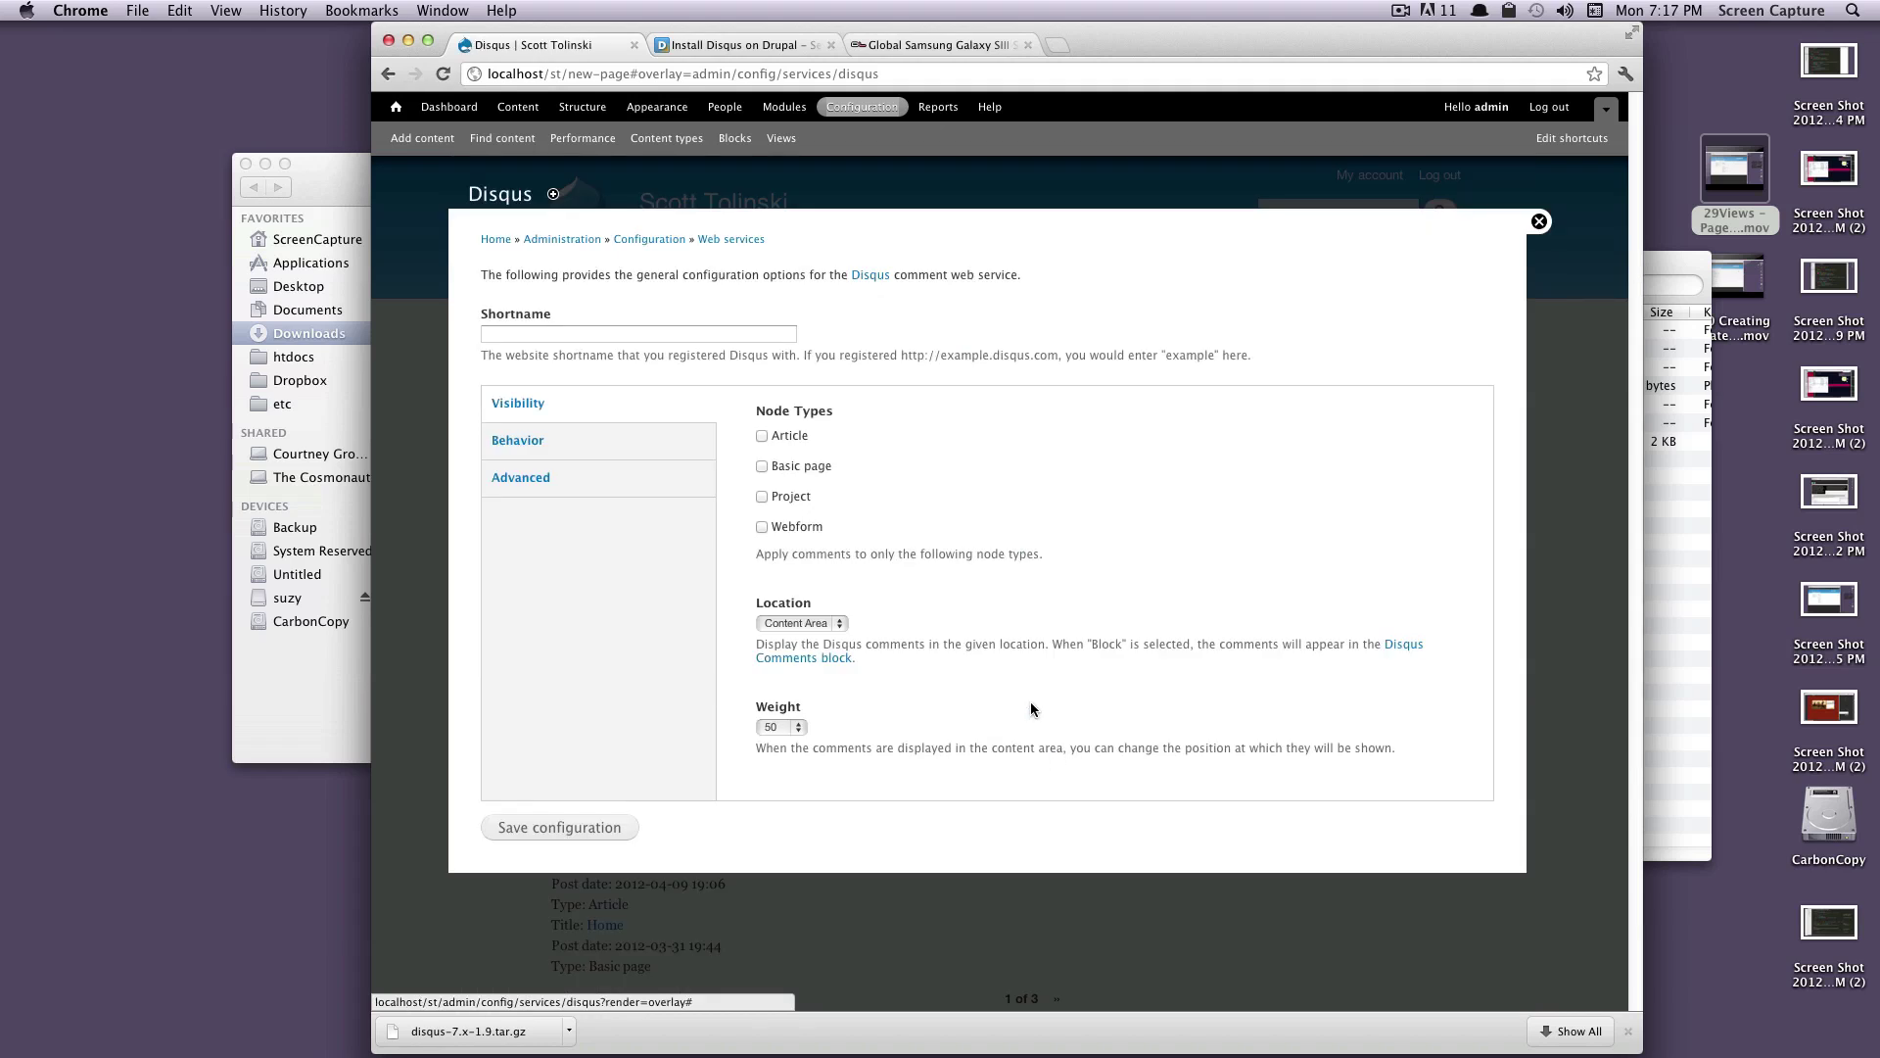
key("super+v")
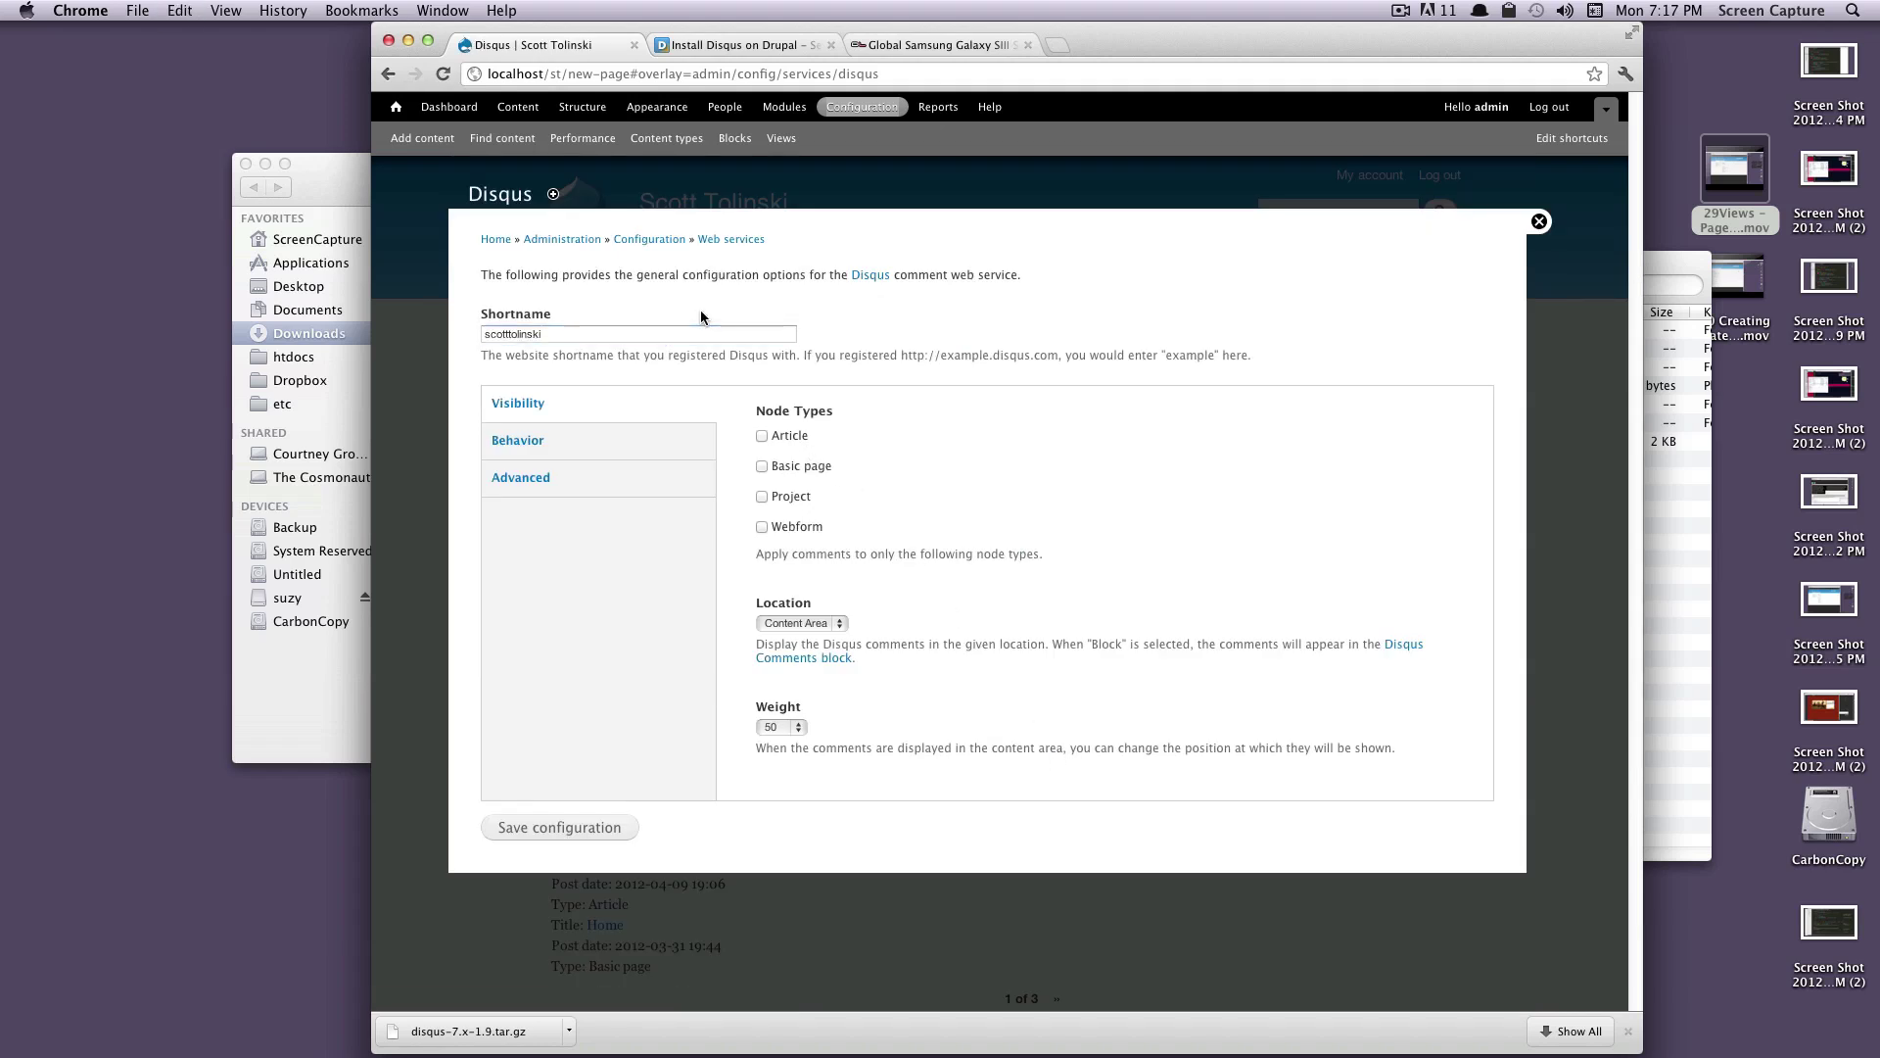
left_click(962, 351)
Step: Review Disqus install steps 5 and 6 on choosing node types and comment permissions
left_click(741, 45)
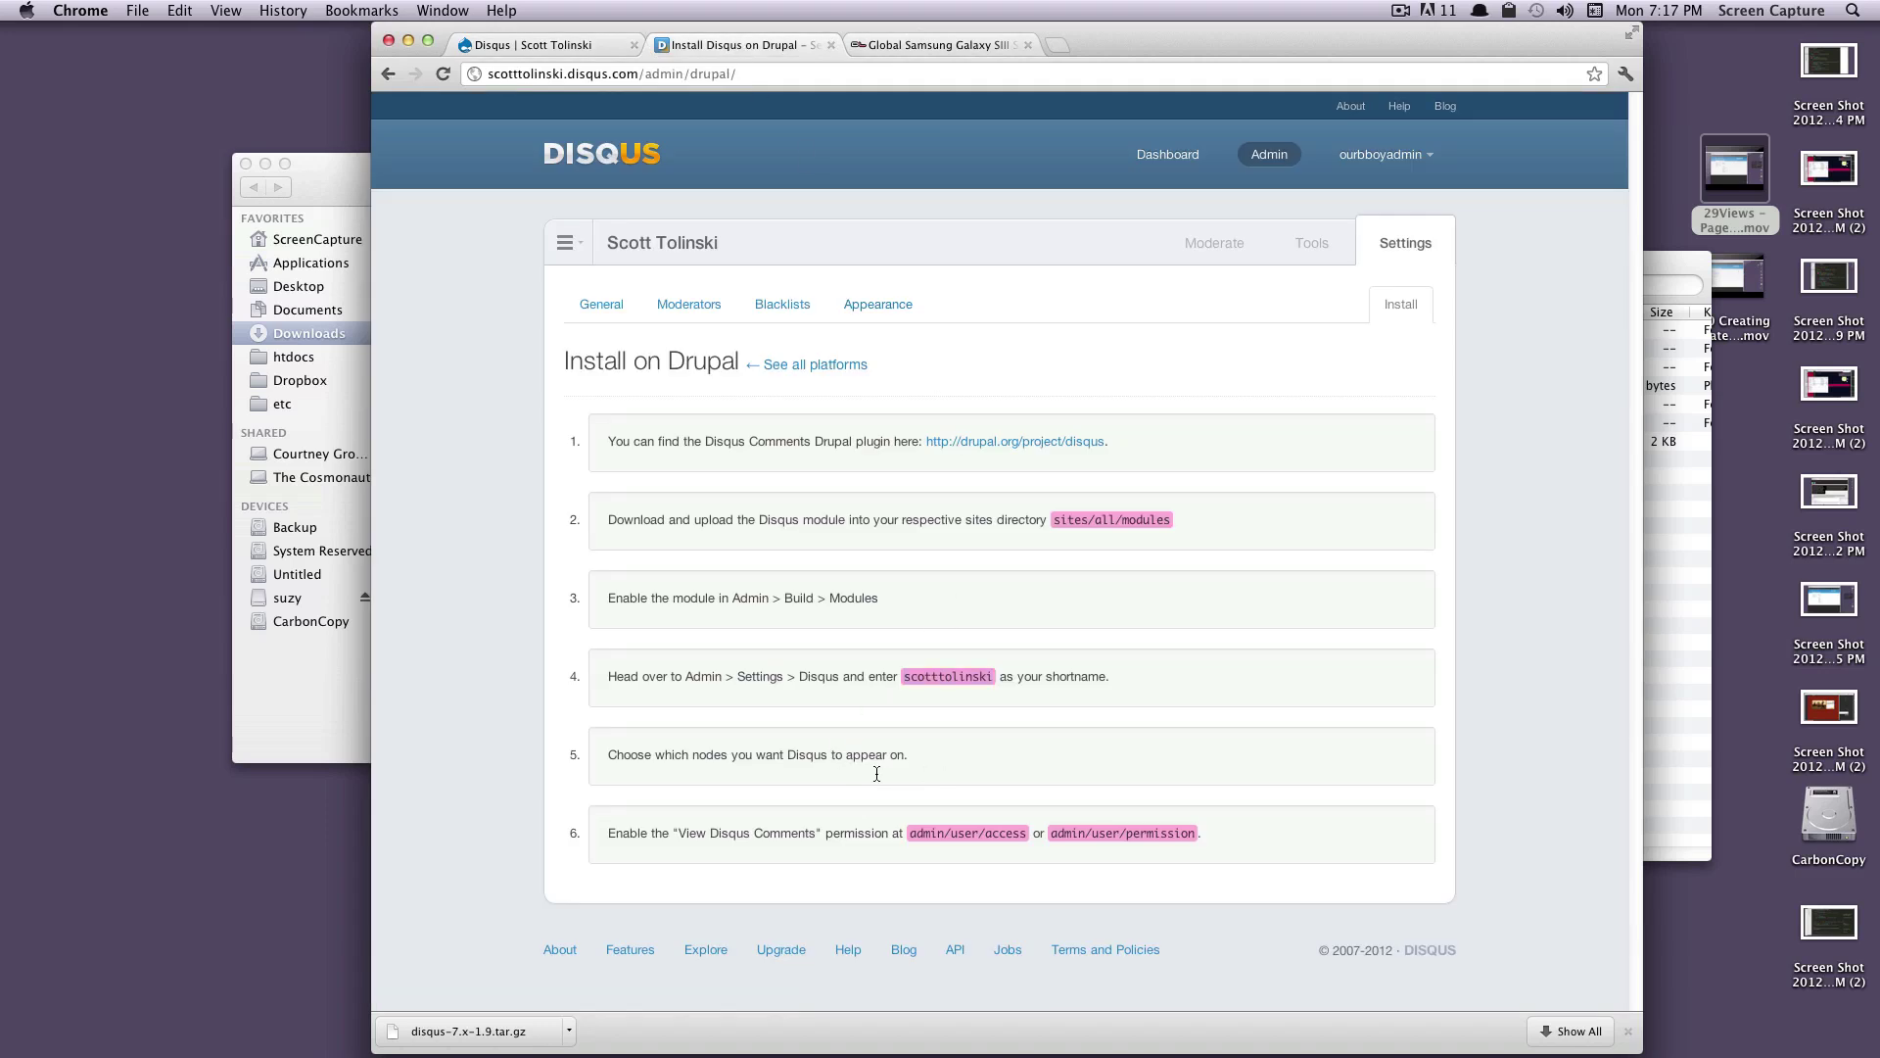
left_click_drag(911, 756, 730, 756)
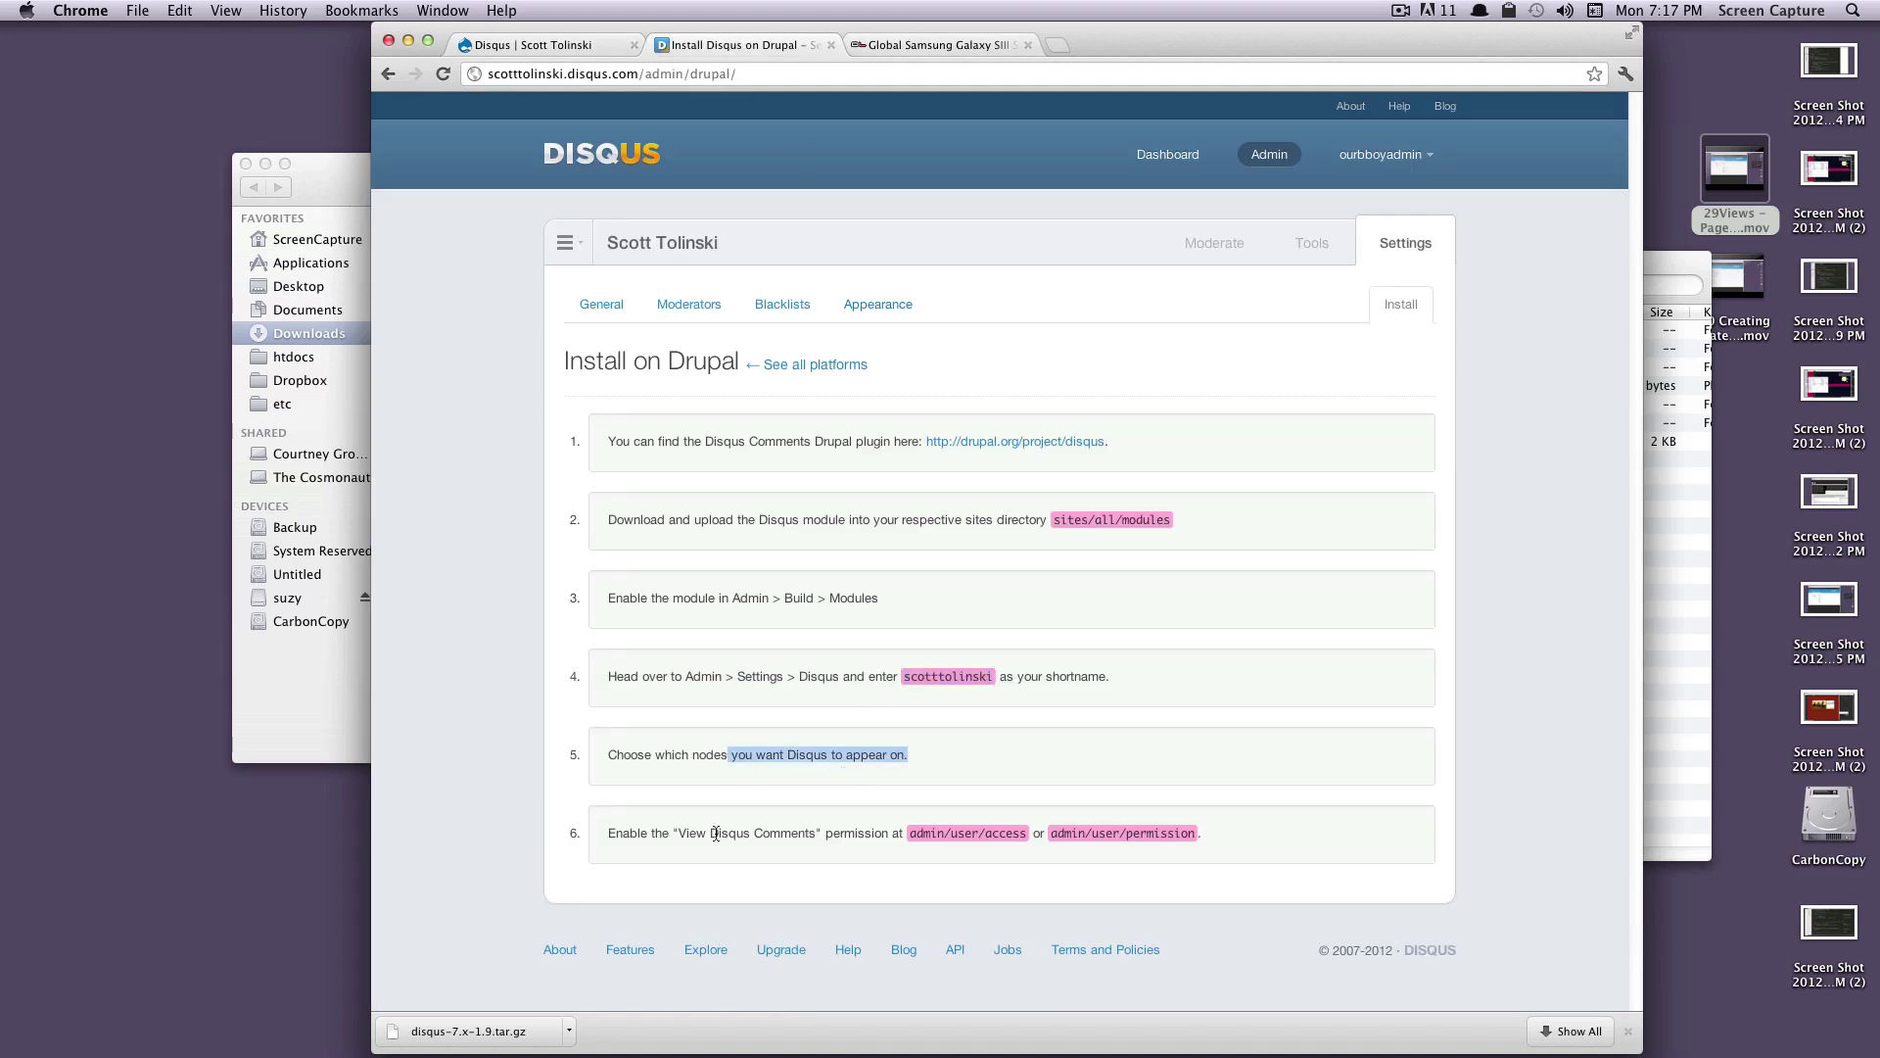
left_click_drag(609, 834, 918, 848)
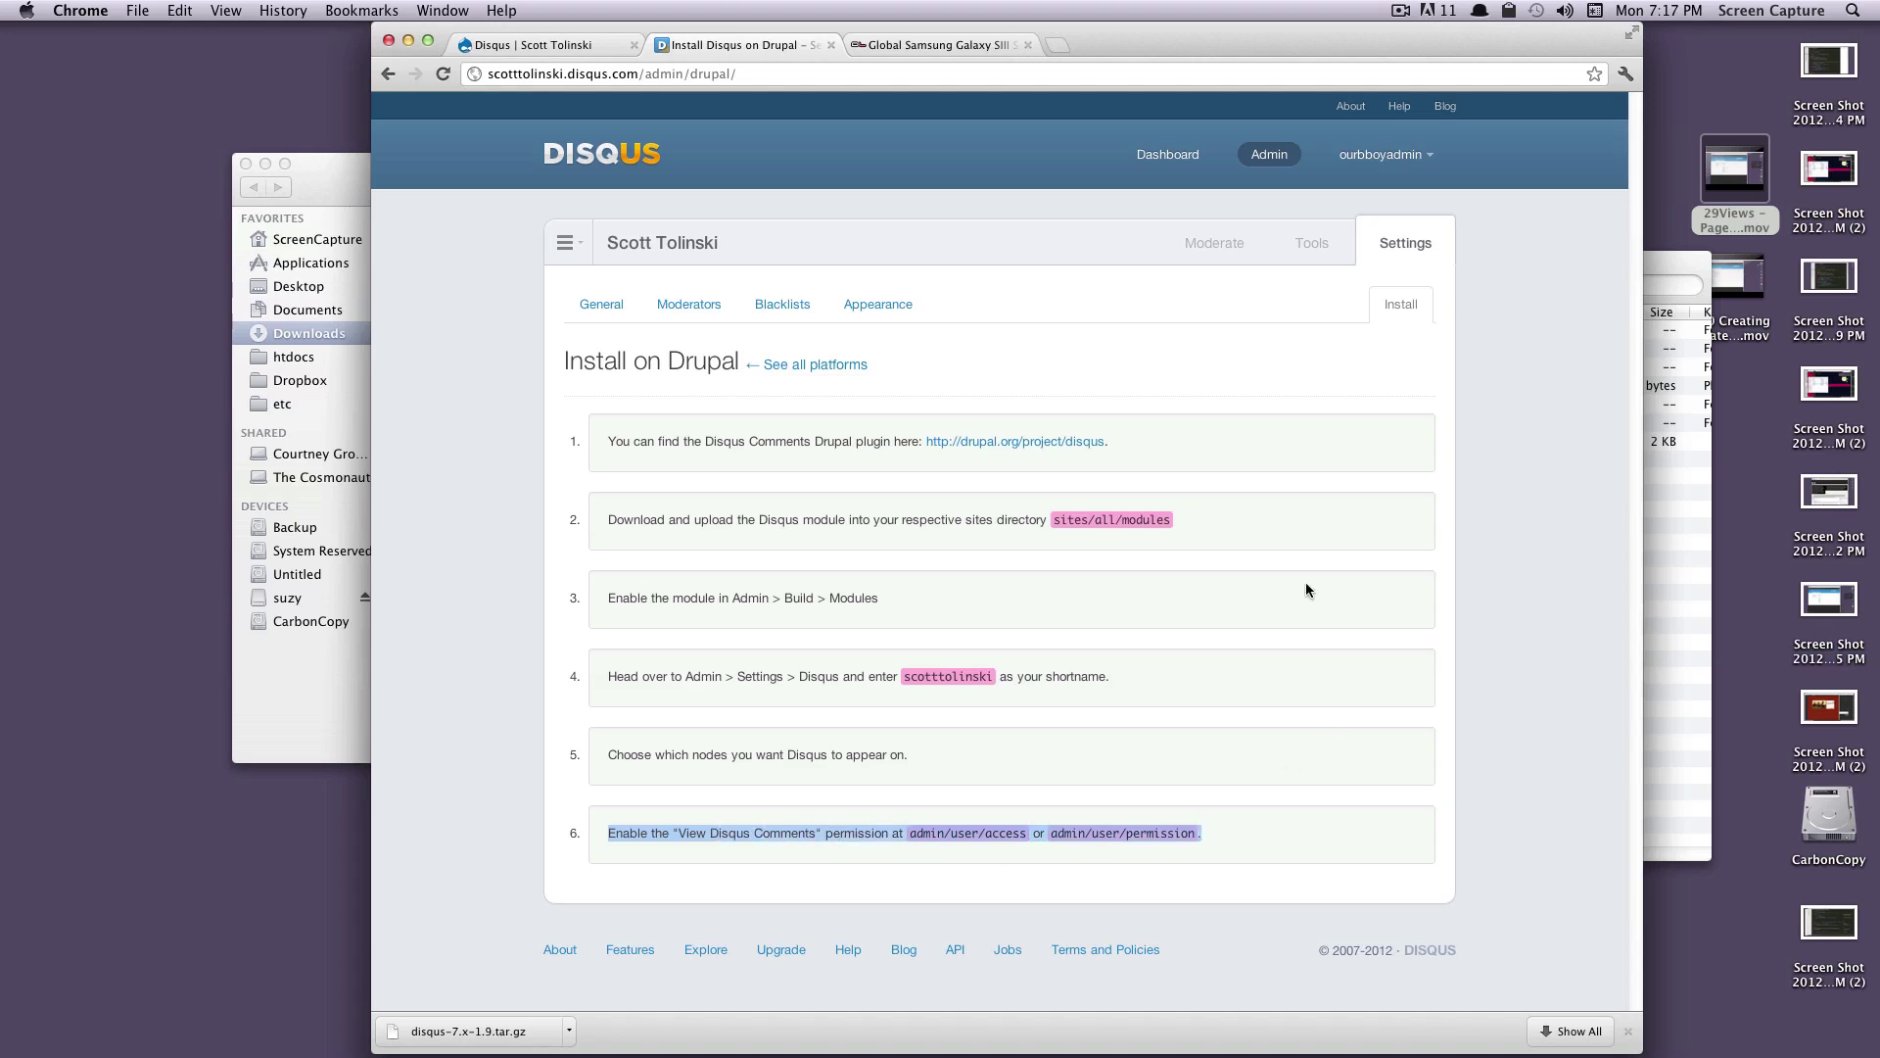
Step: Close the extra tabs and tick Article, keeping Location as Content Area and Weight 50
left_click(829, 45)
left_click(827, 45)
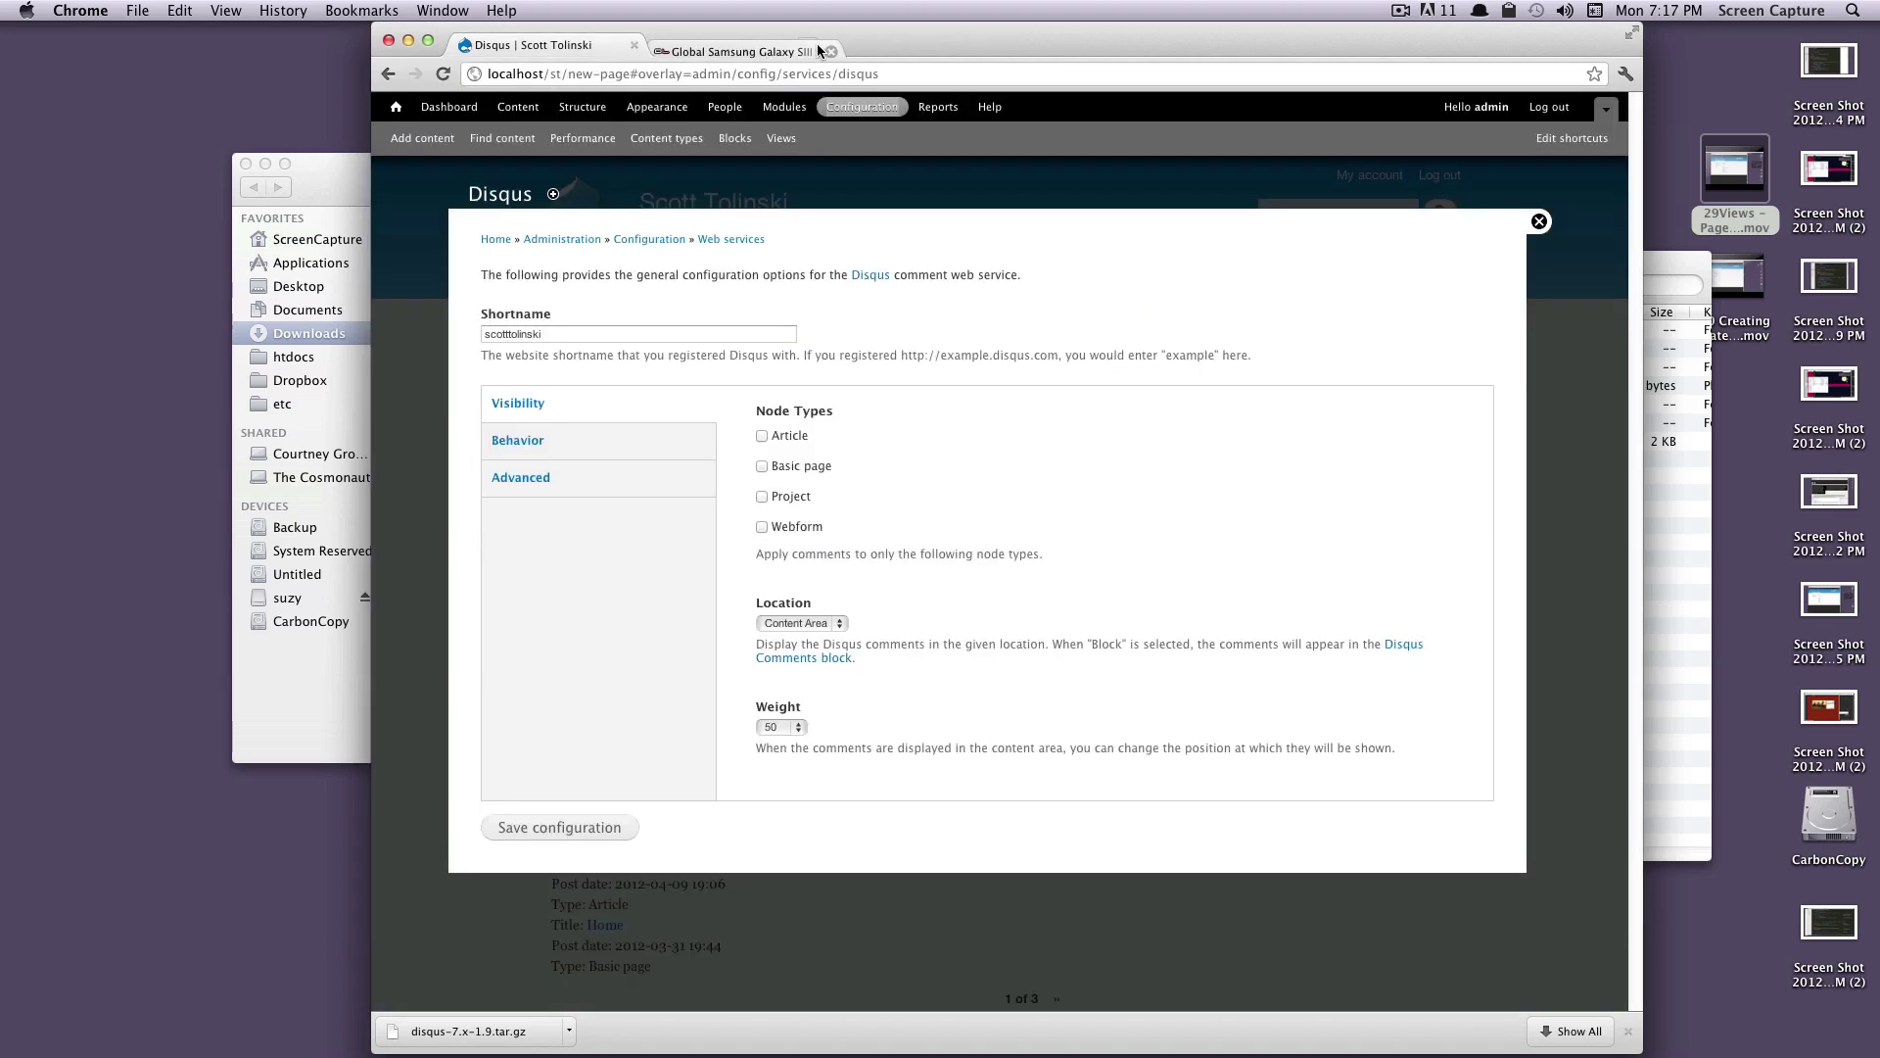
left_click(761, 435)
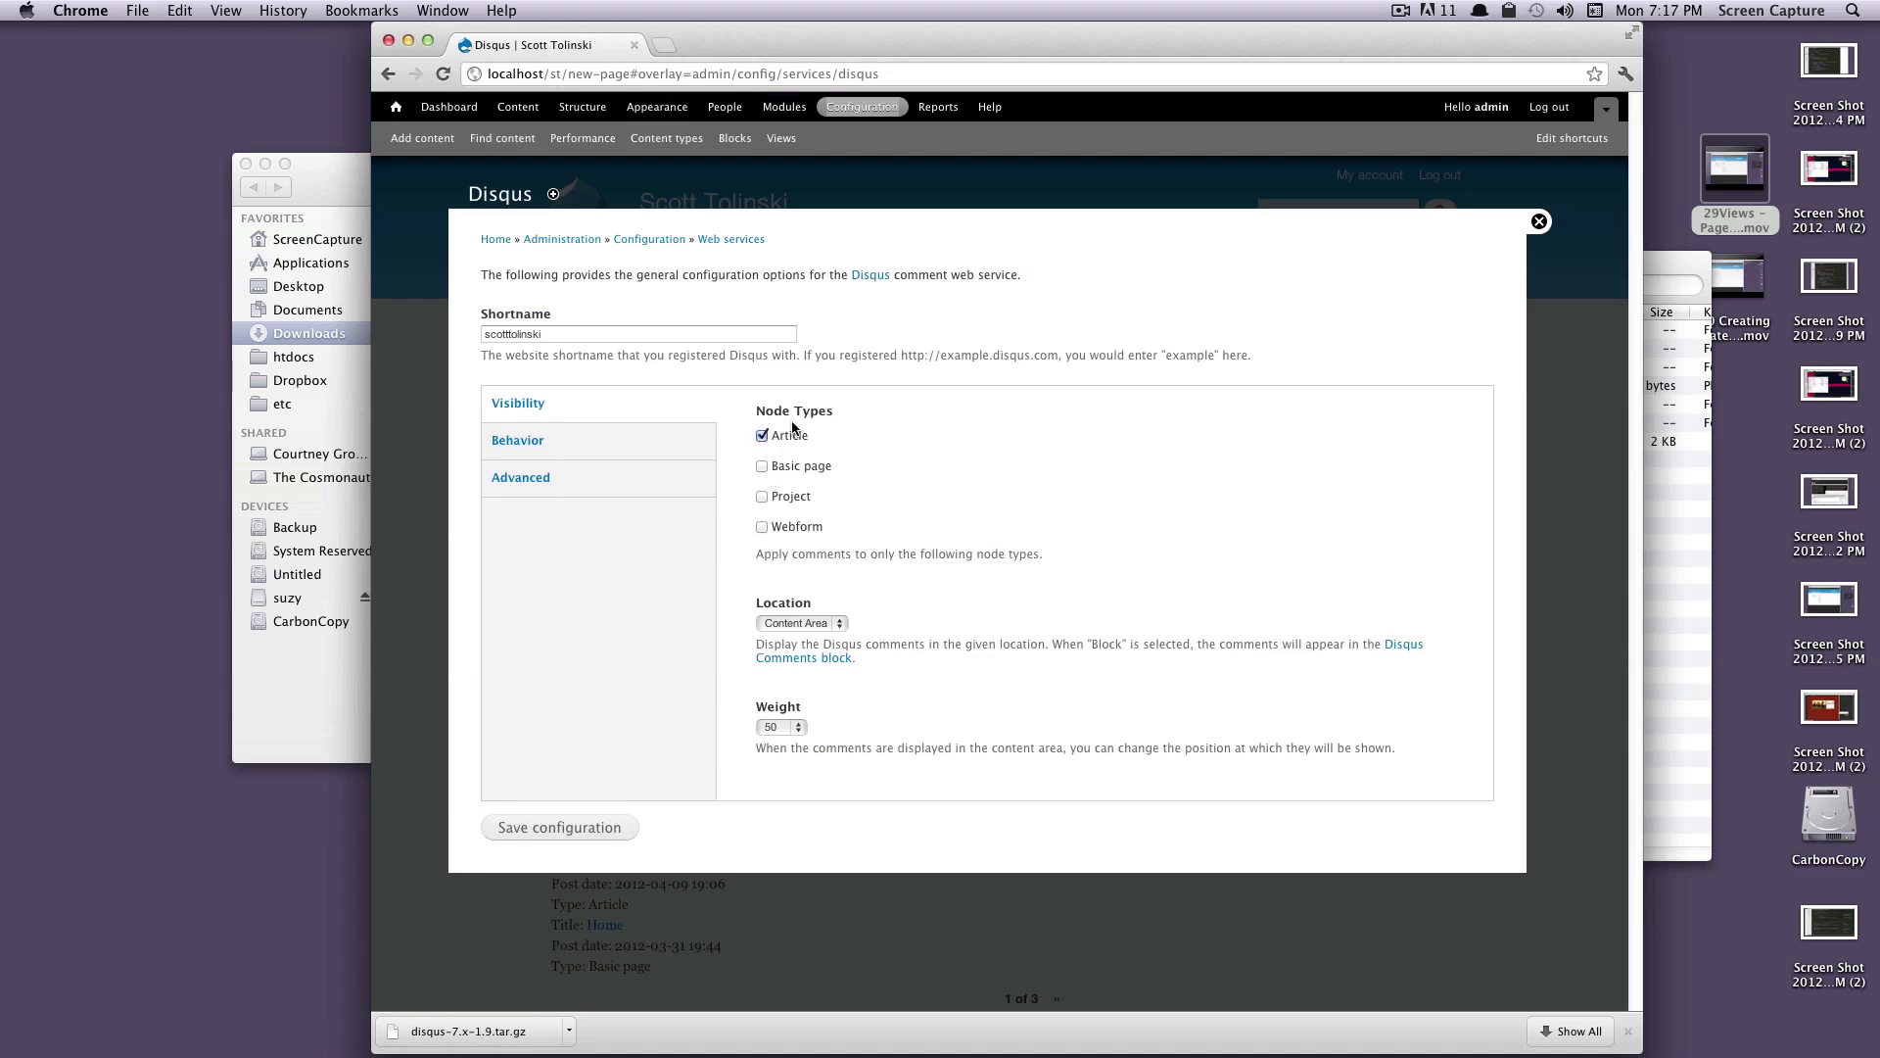
left_click(822, 623)
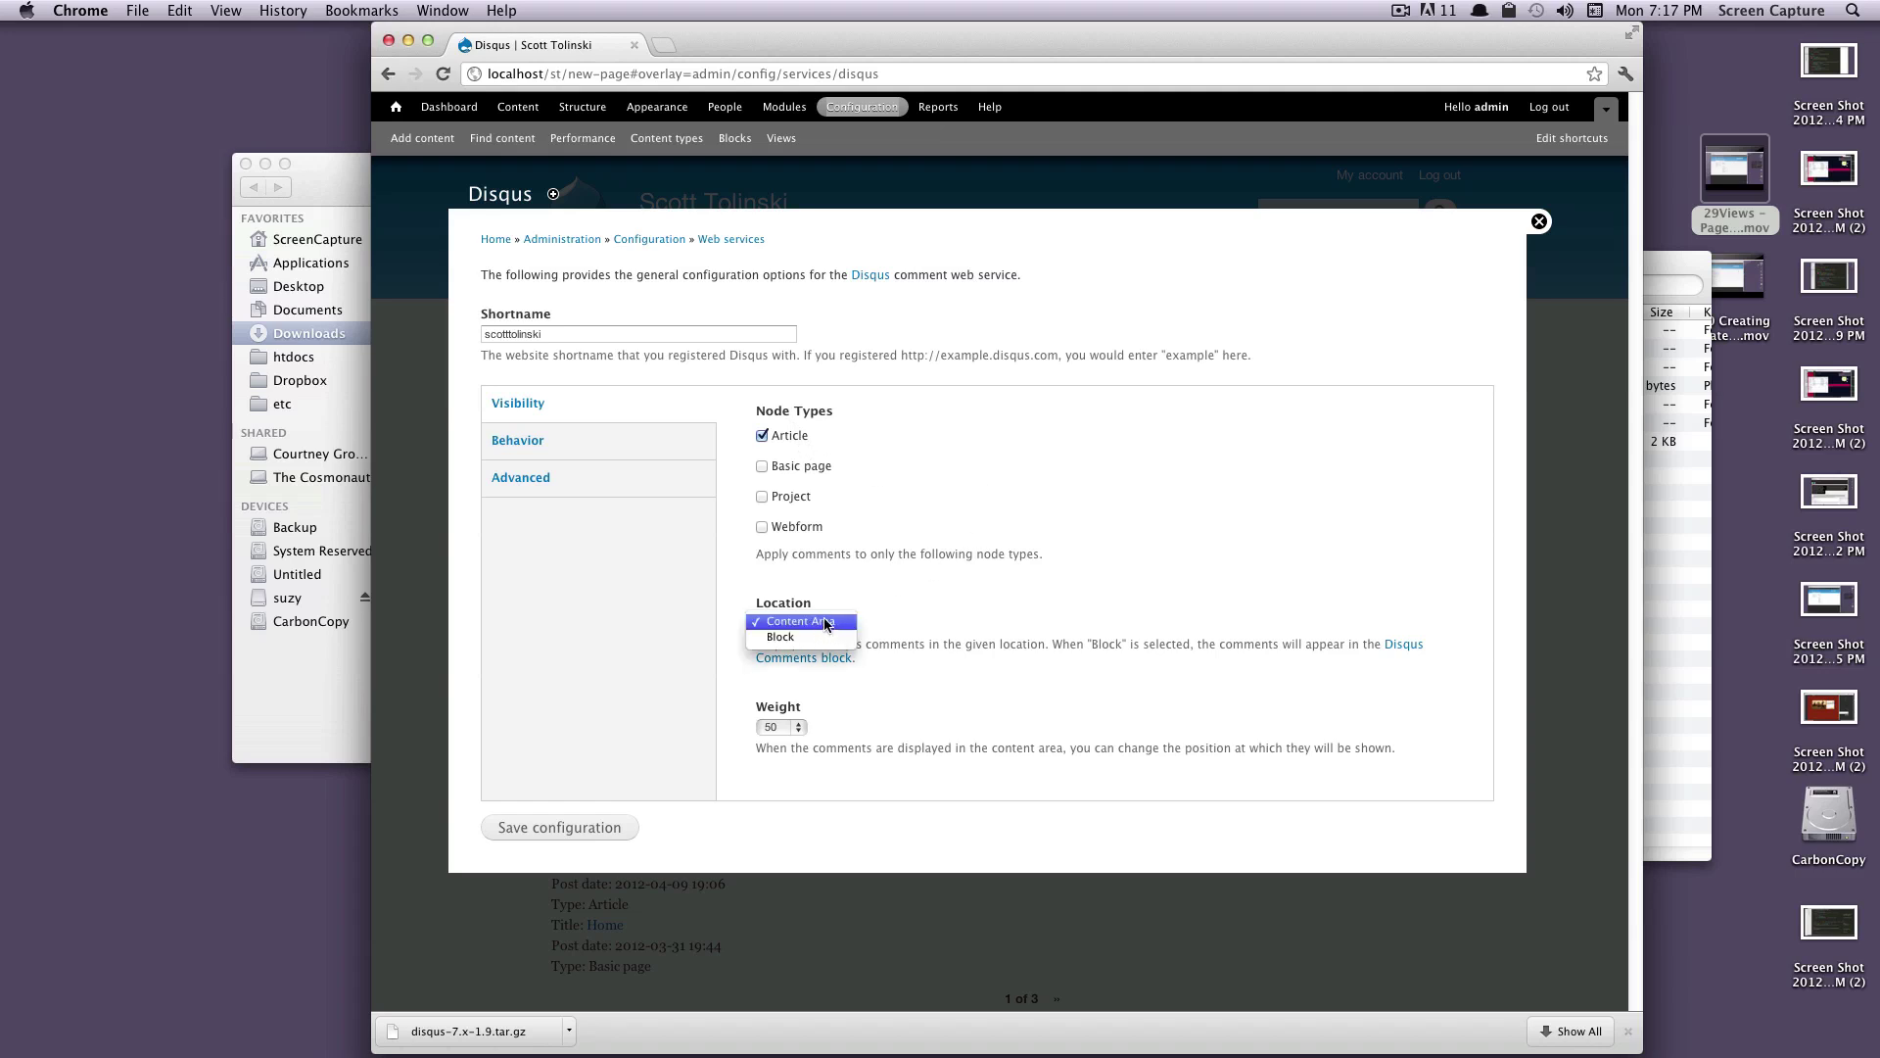
left_click(821, 622)
left_click(820, 624)
left_click(815, 621)
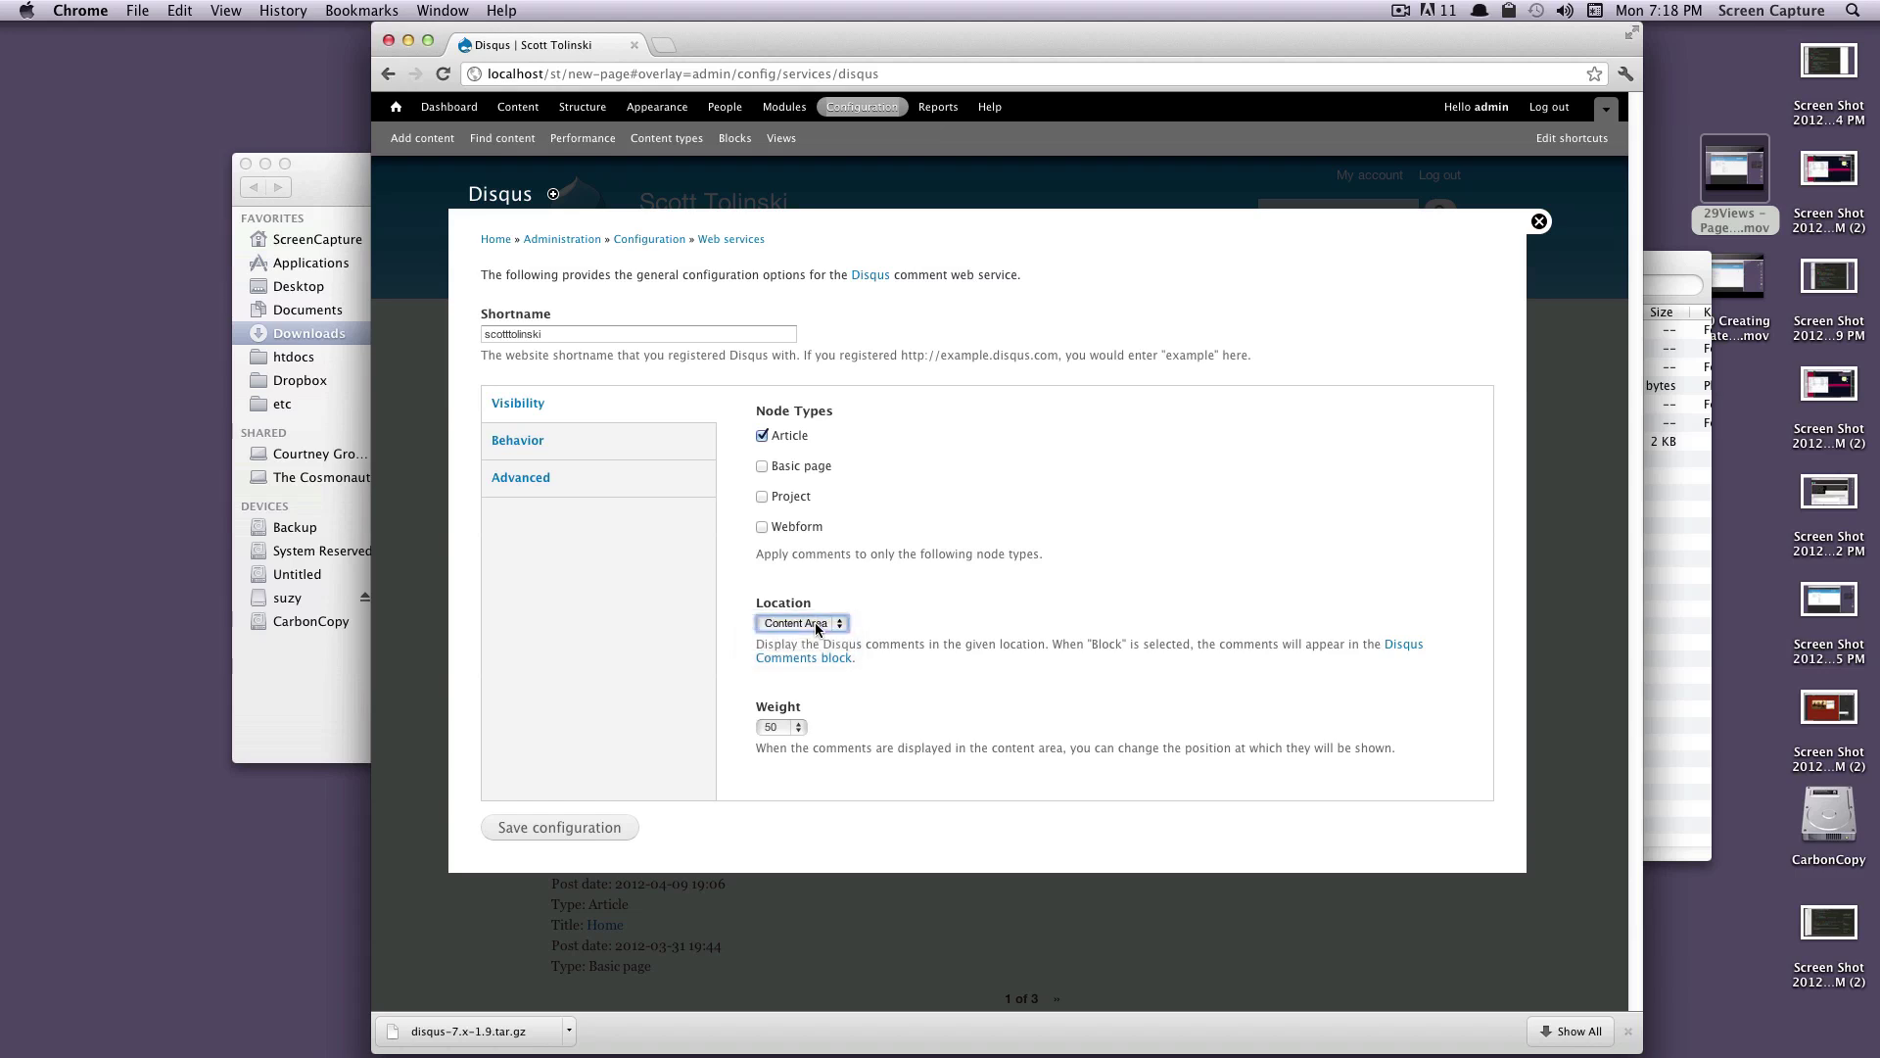
left_click(792, 726)
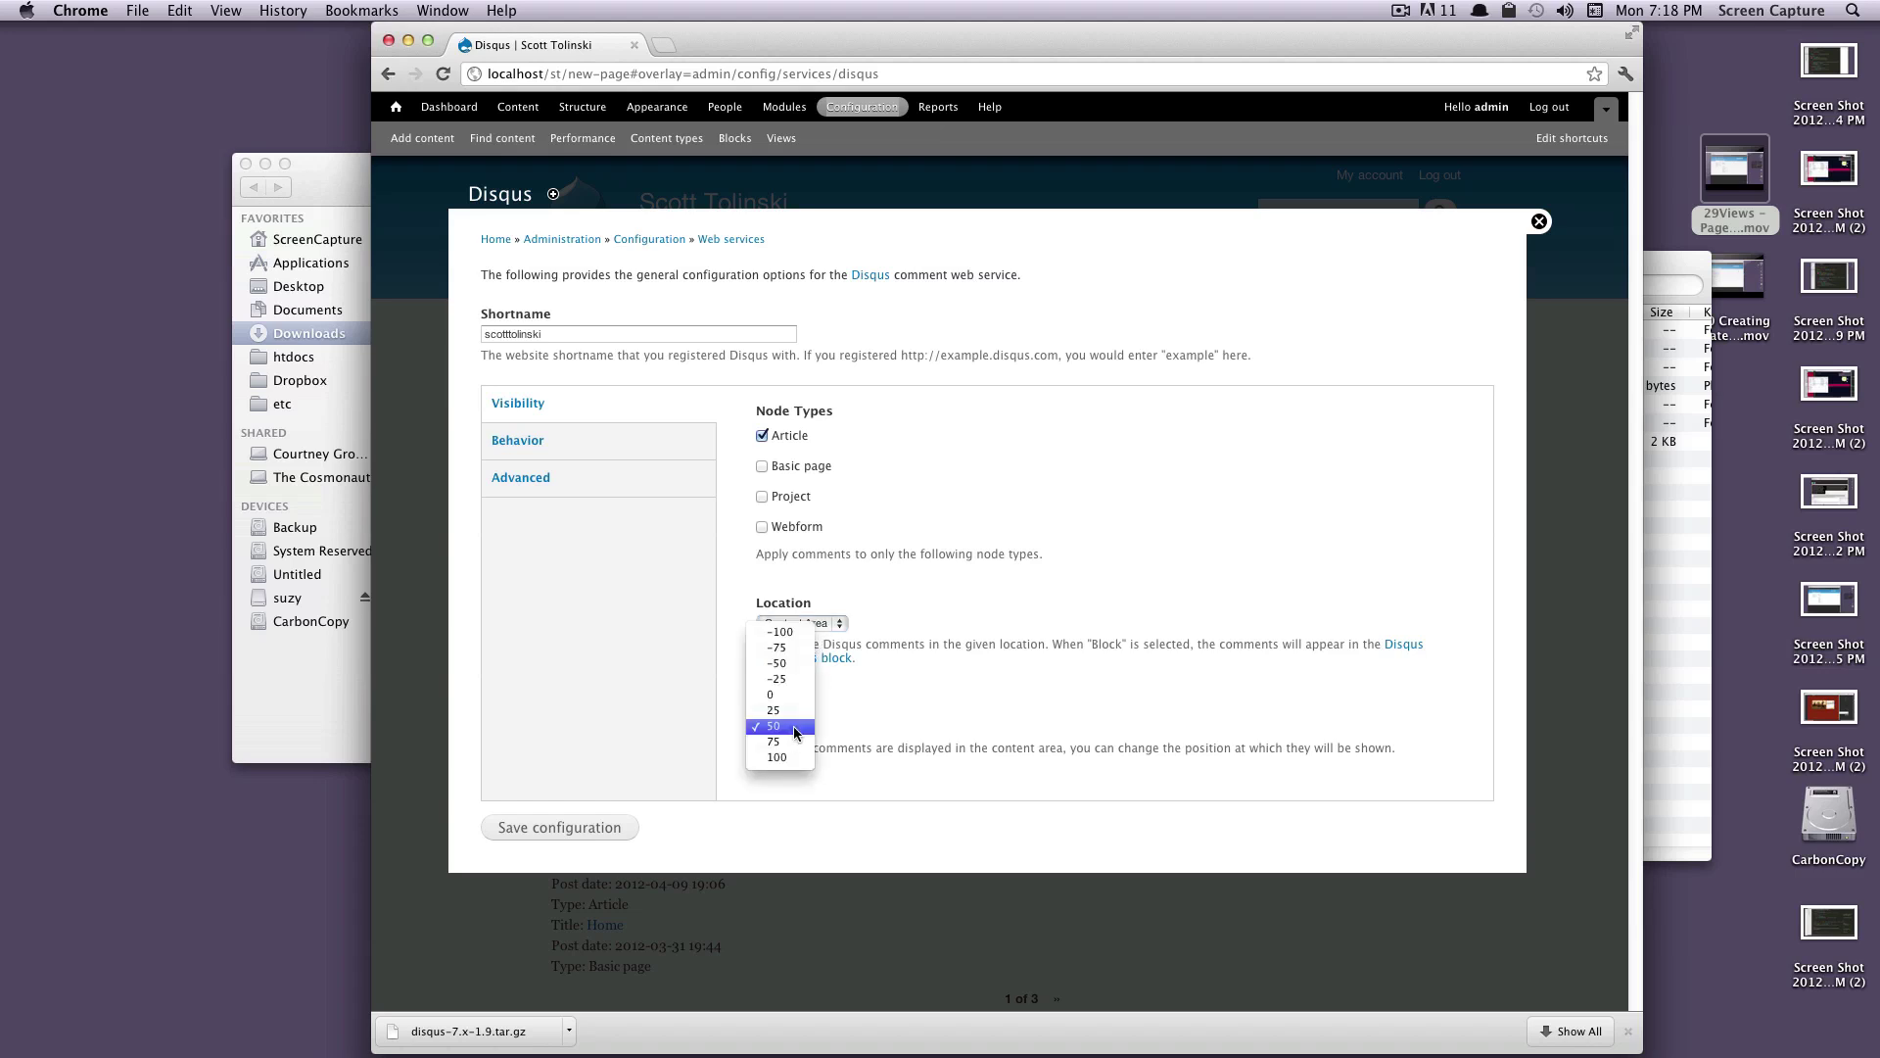
left_click(795, 730)
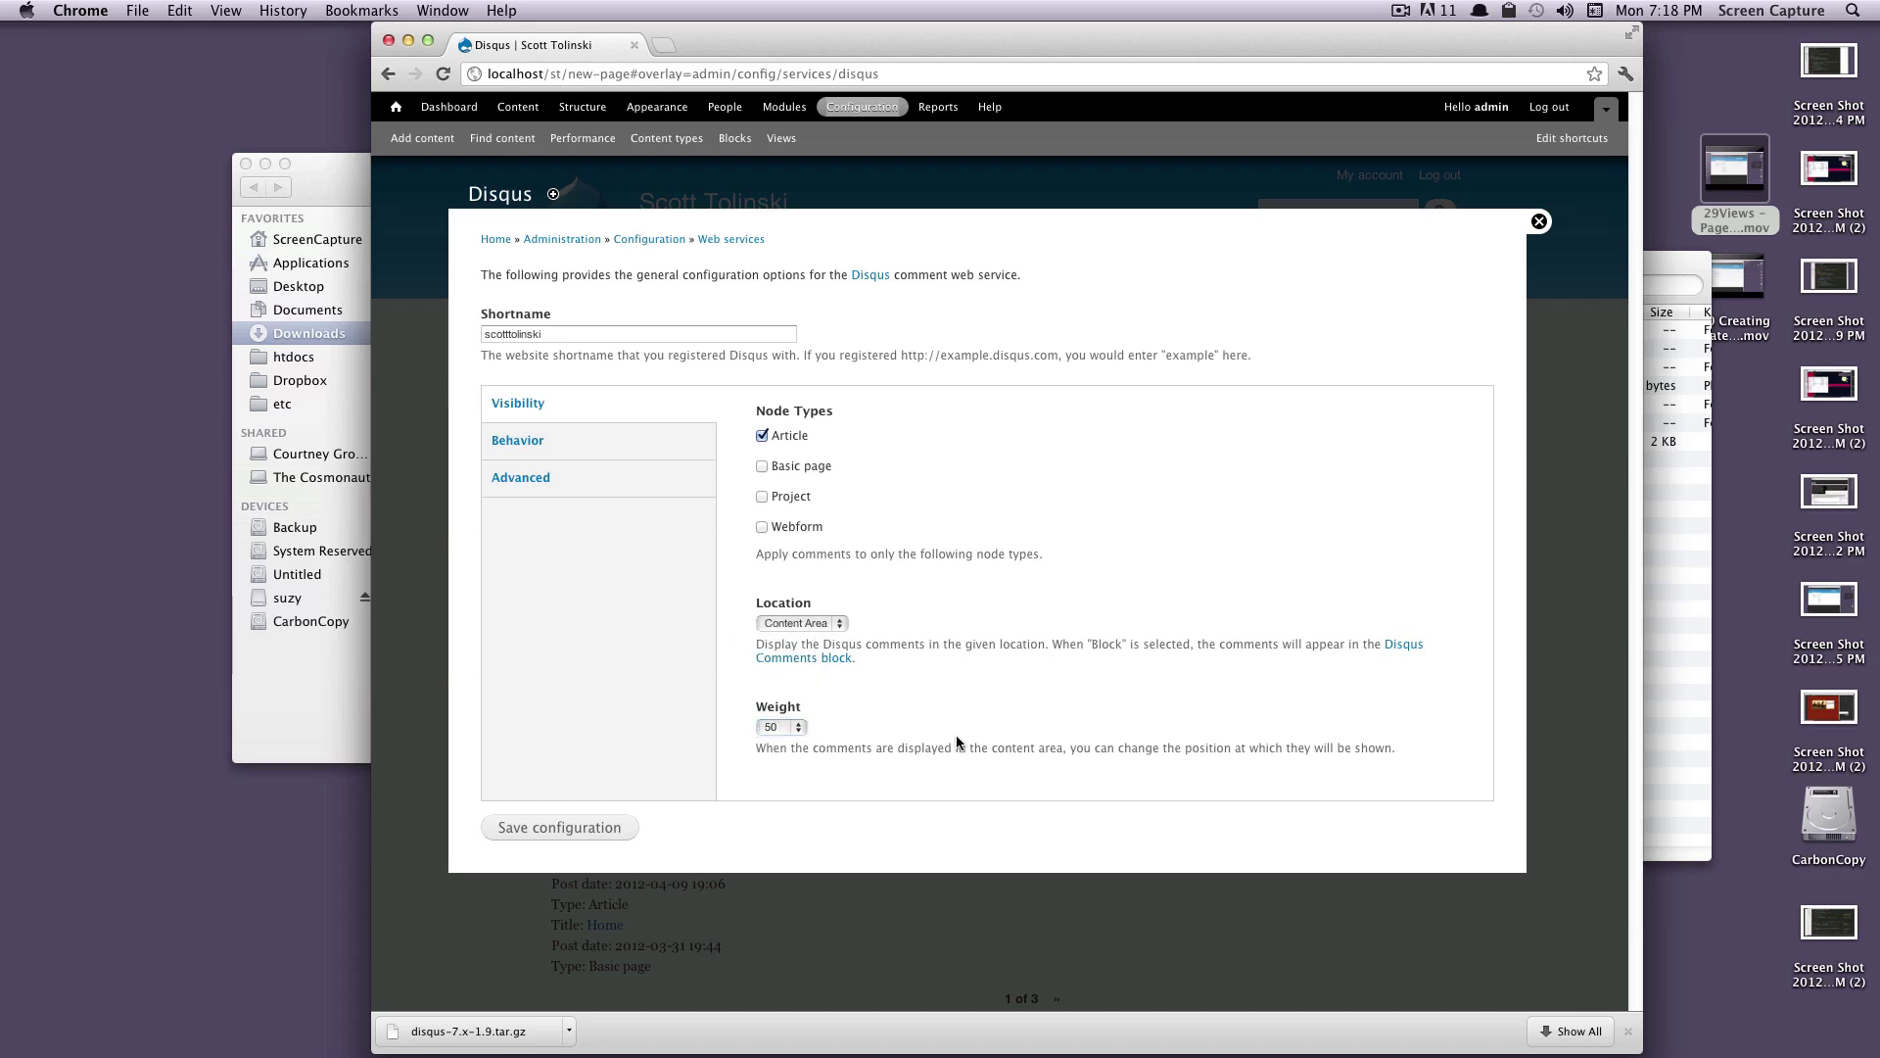
Step: Check the Behavior and Advanced key fields, then save the Disqus configuration
left_click(592, 441)
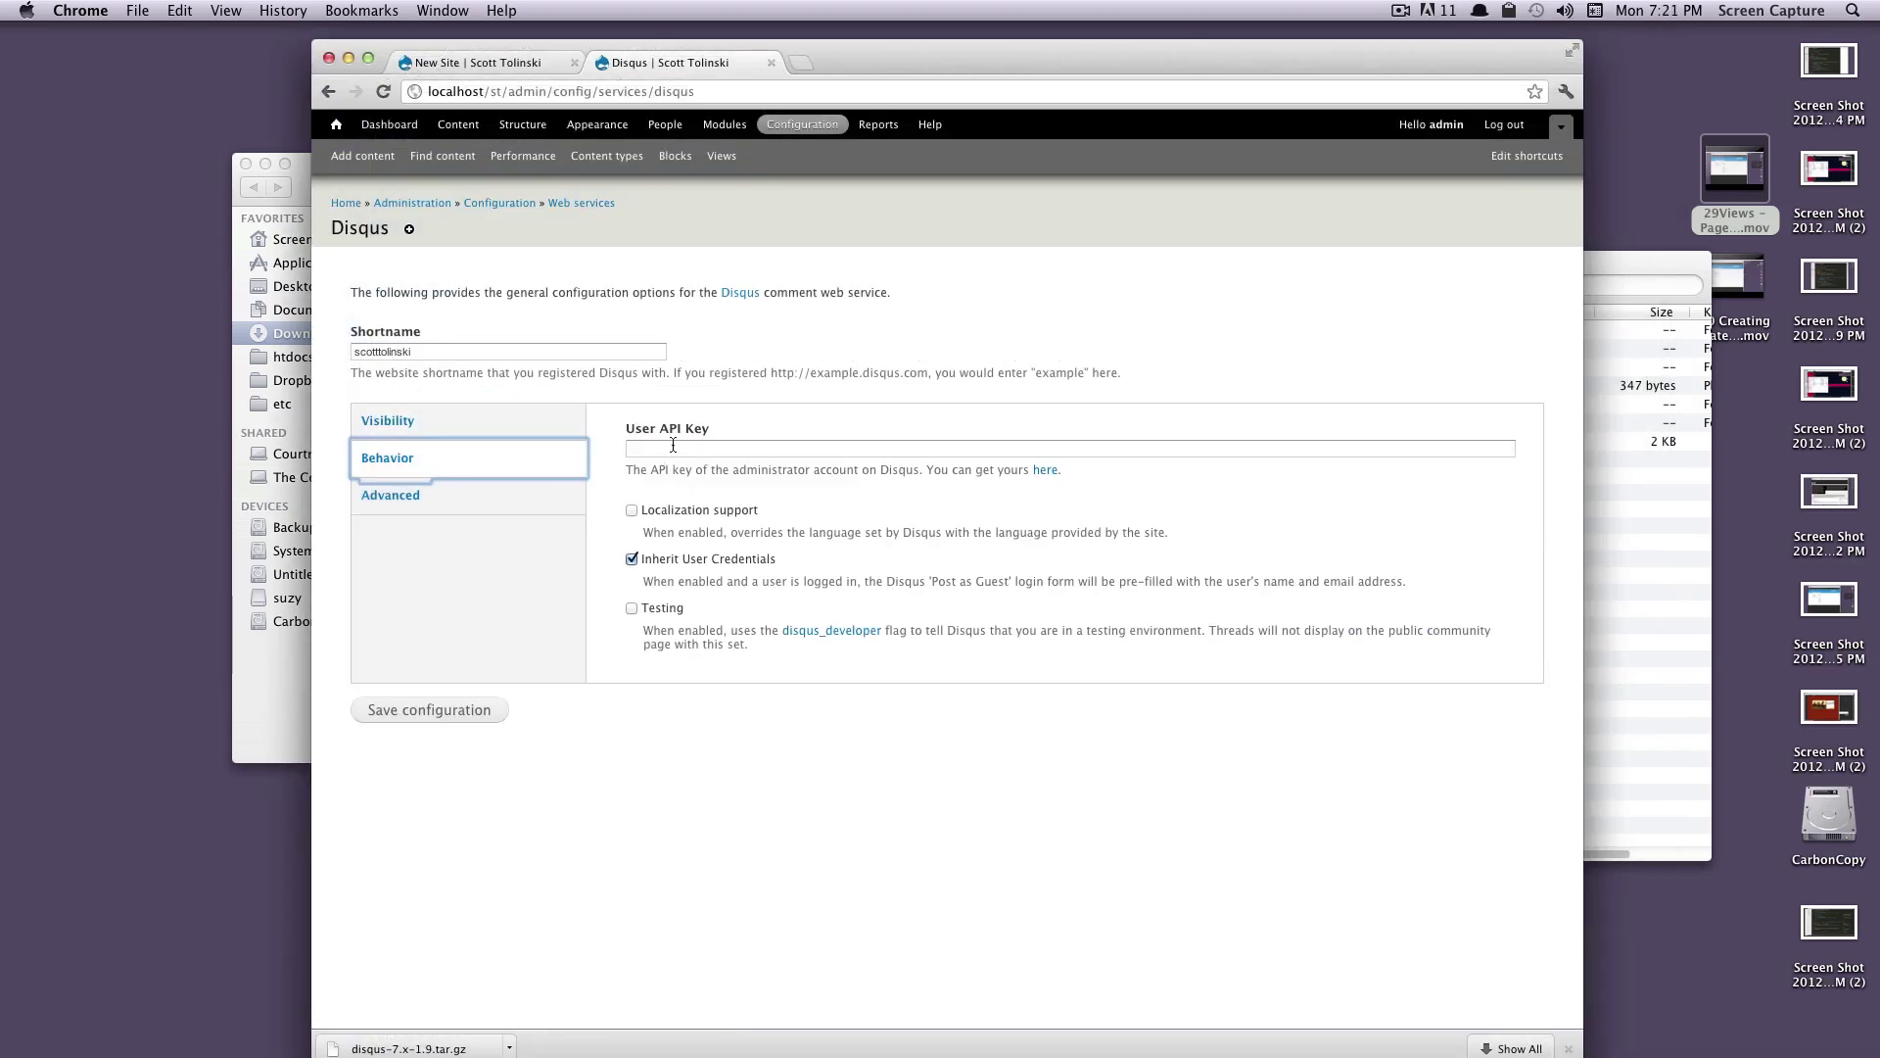
left_click(673, 446)
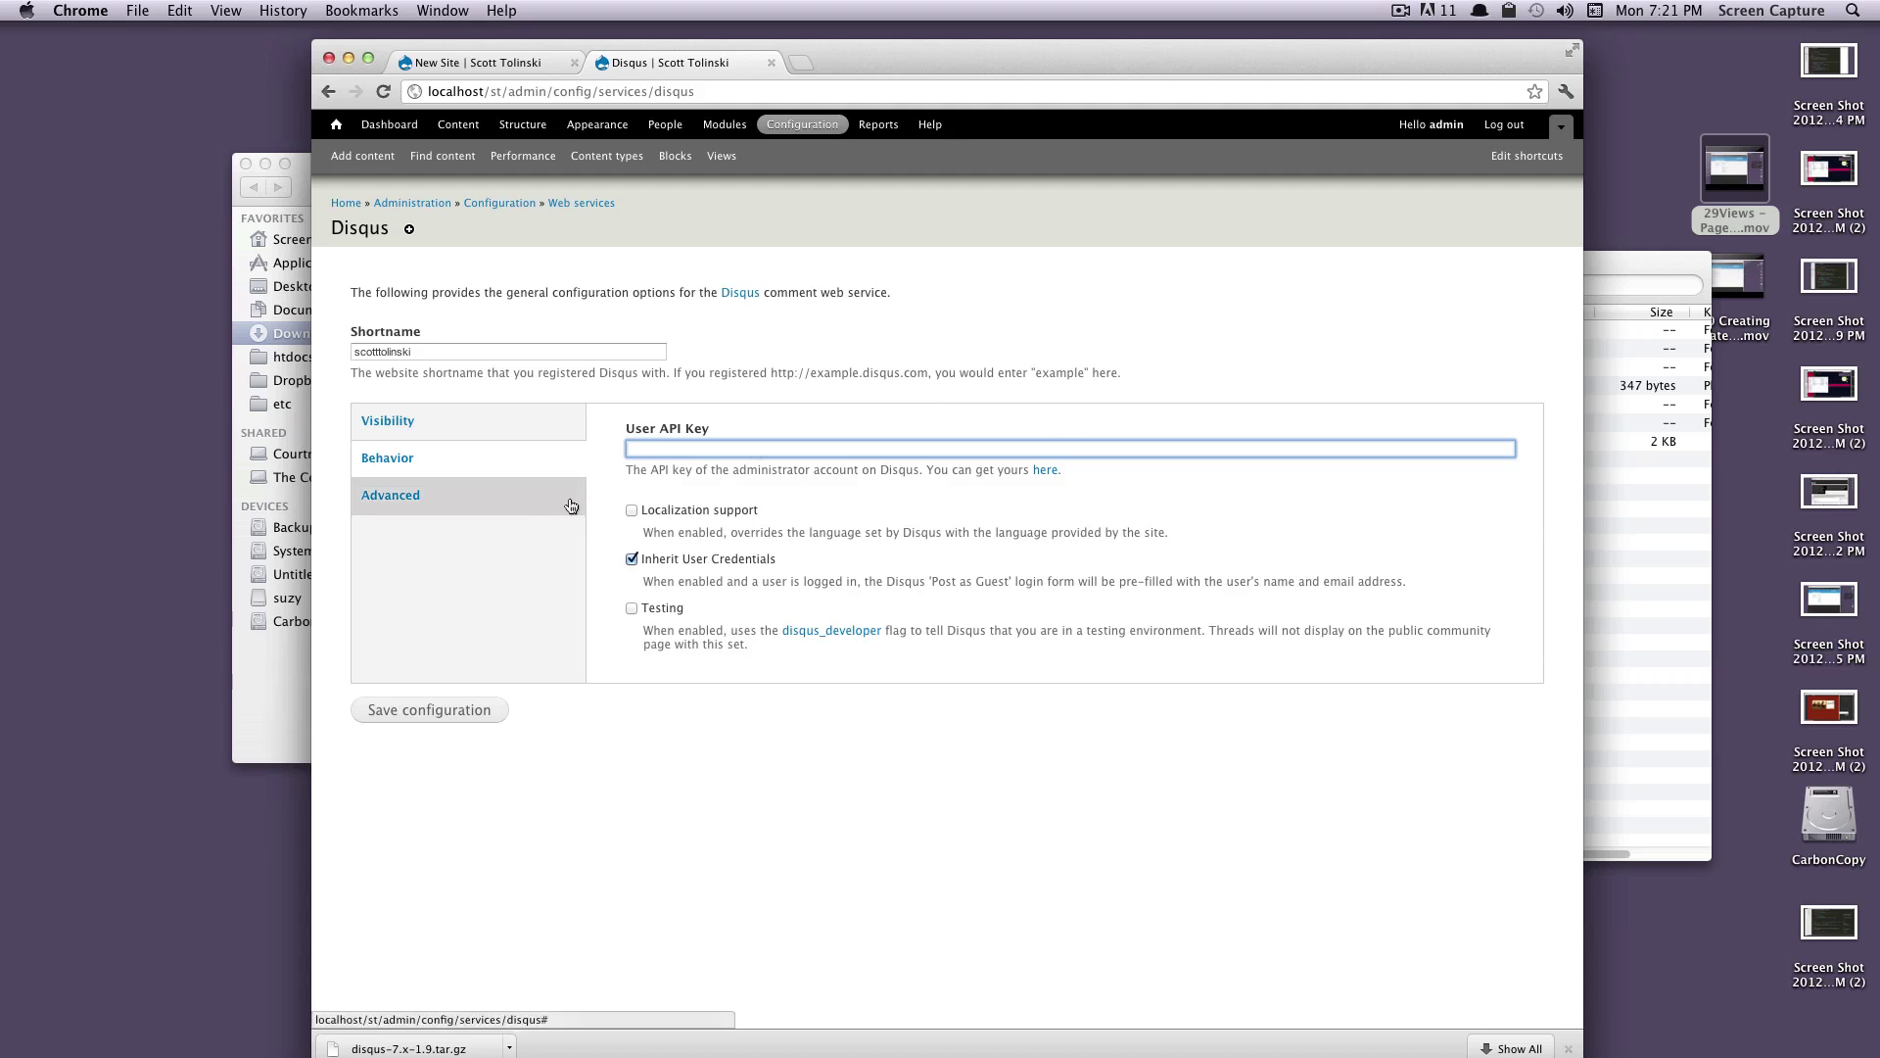
left_click(529, 511)
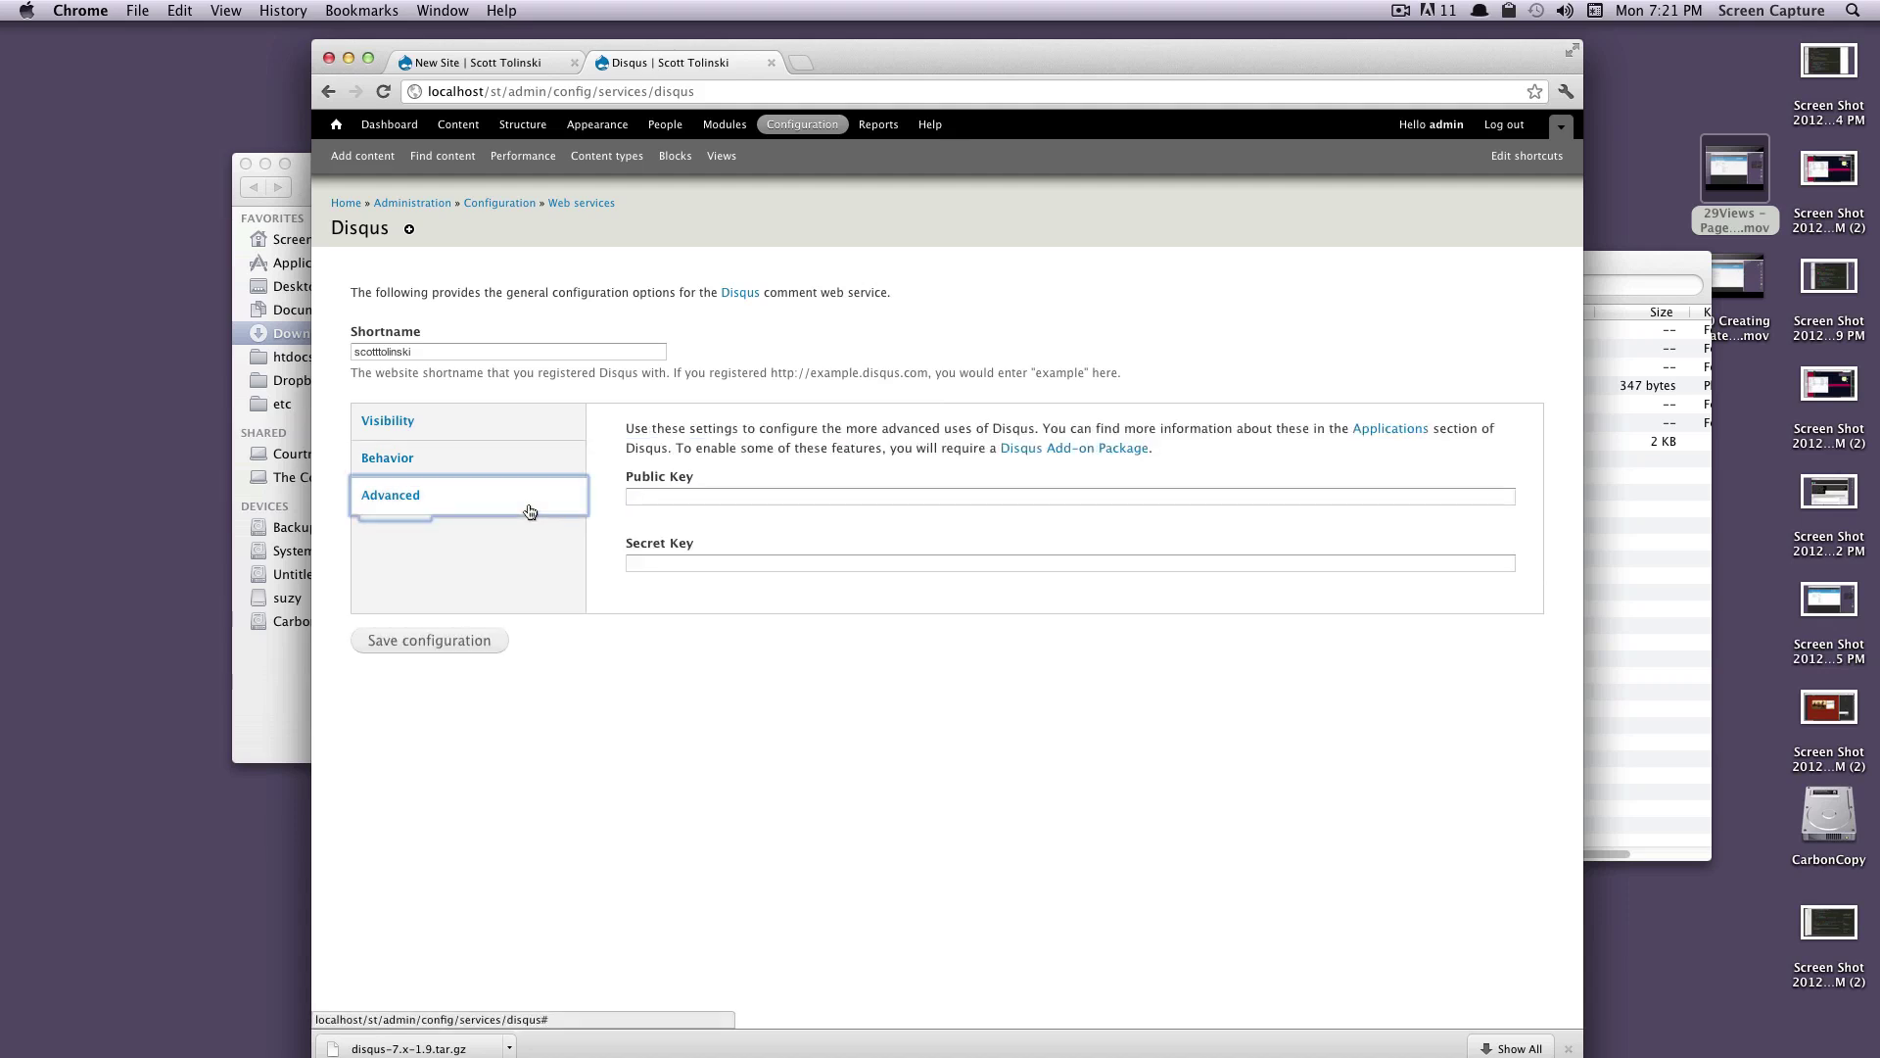
left_click(765, 498)
left_click(784, 565)
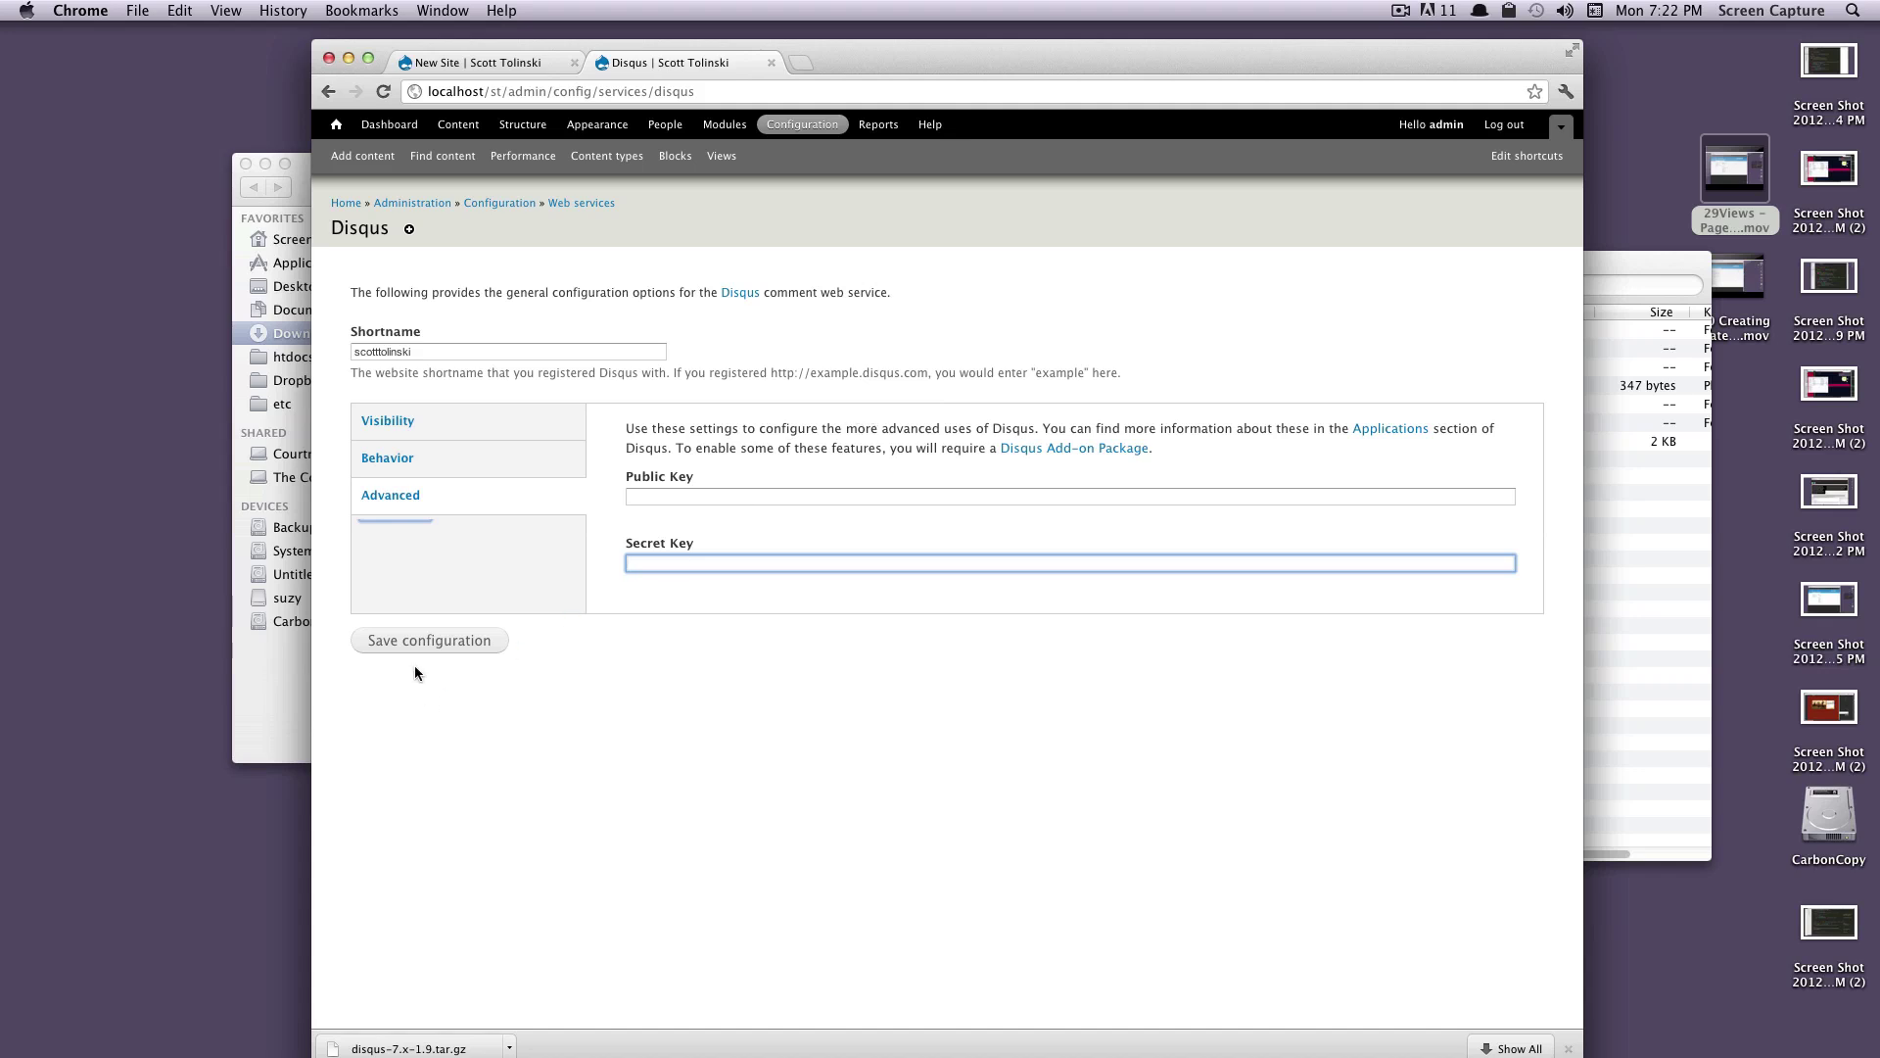
left_click(427, 642)
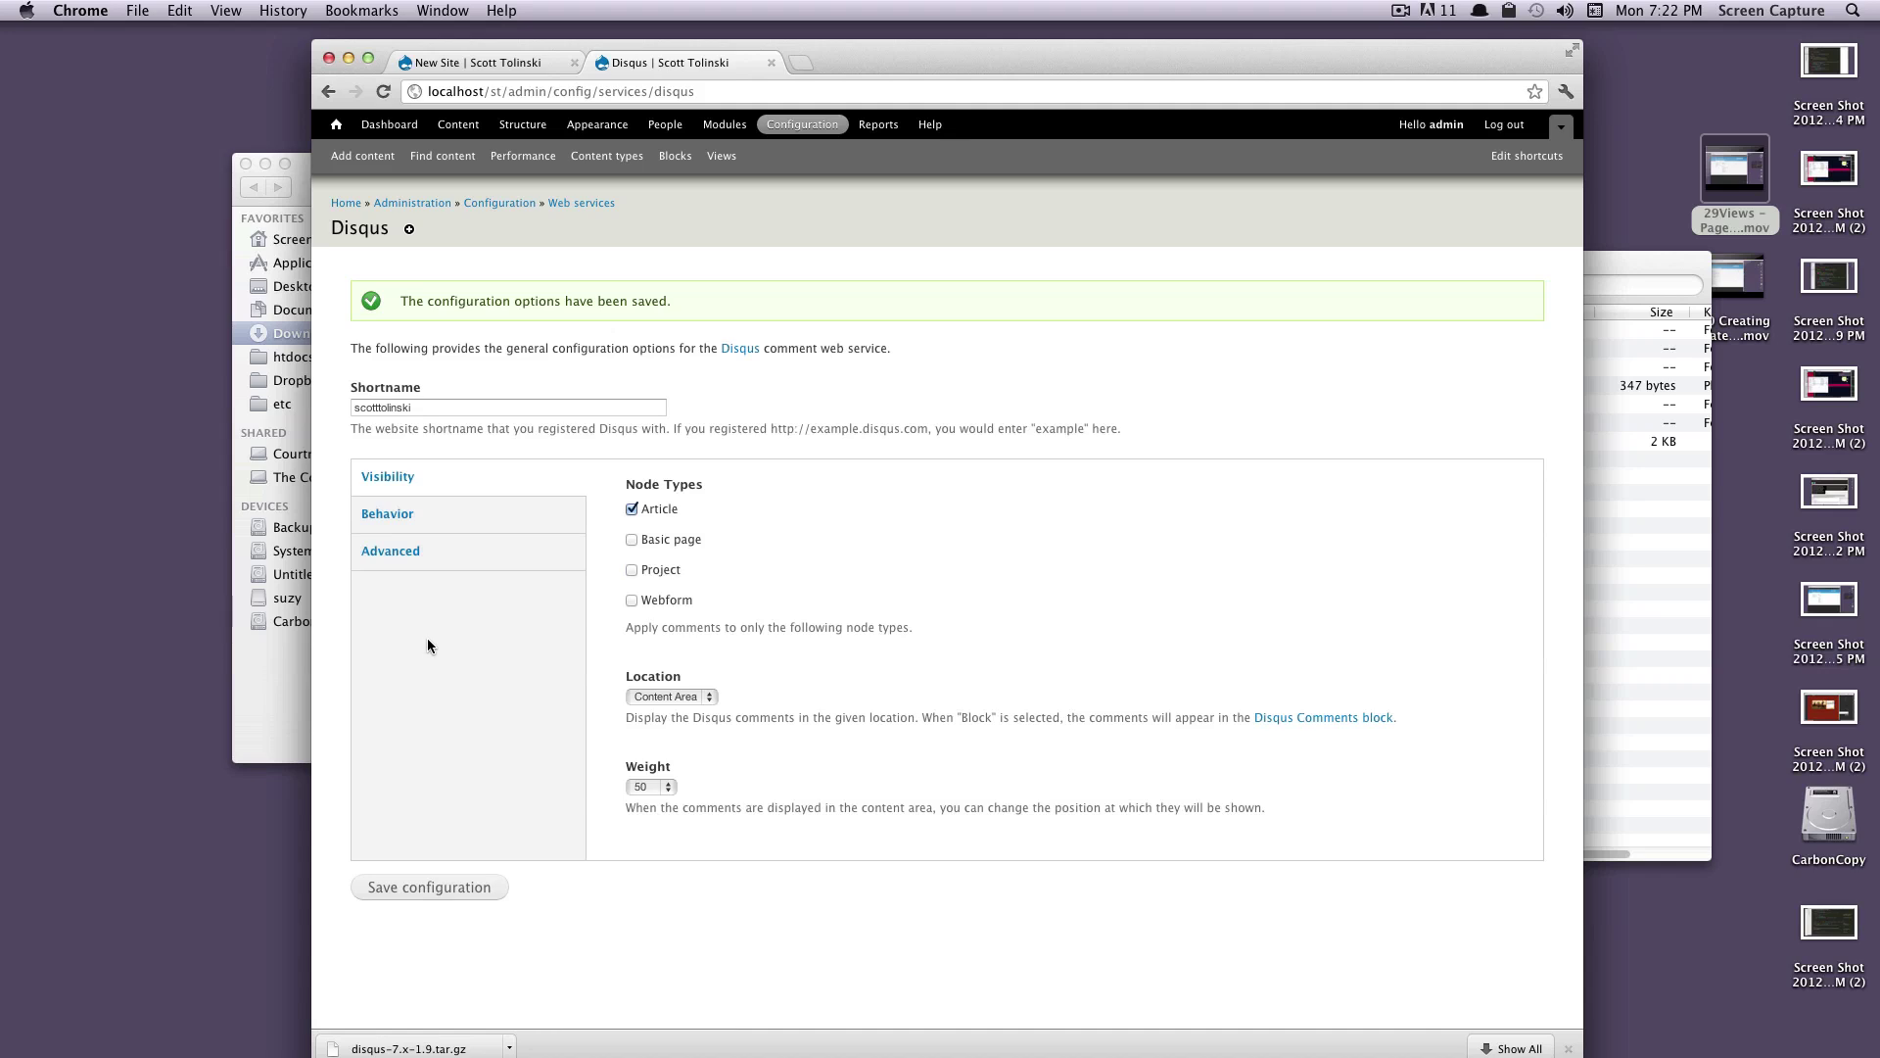
Step: Go to the home page and open the Test article from Find content
left_click(470, 62)
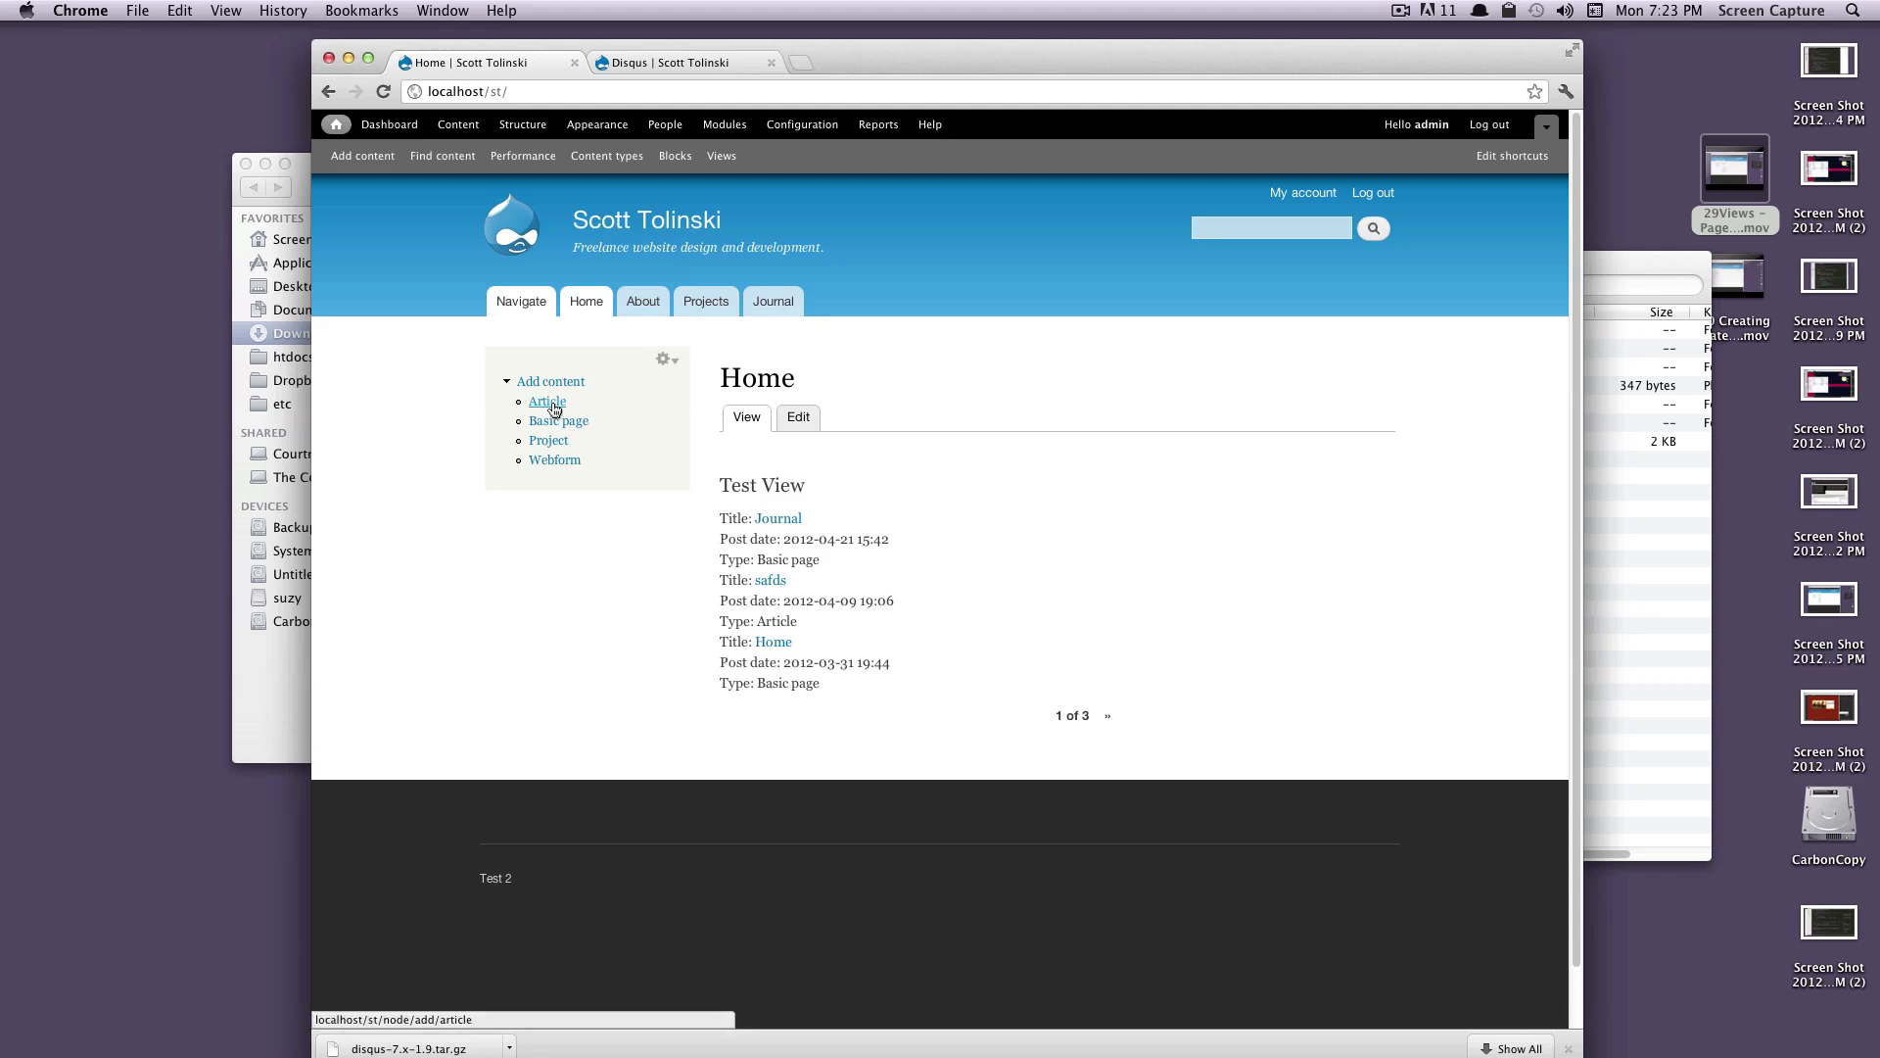
left_click(440, 160)
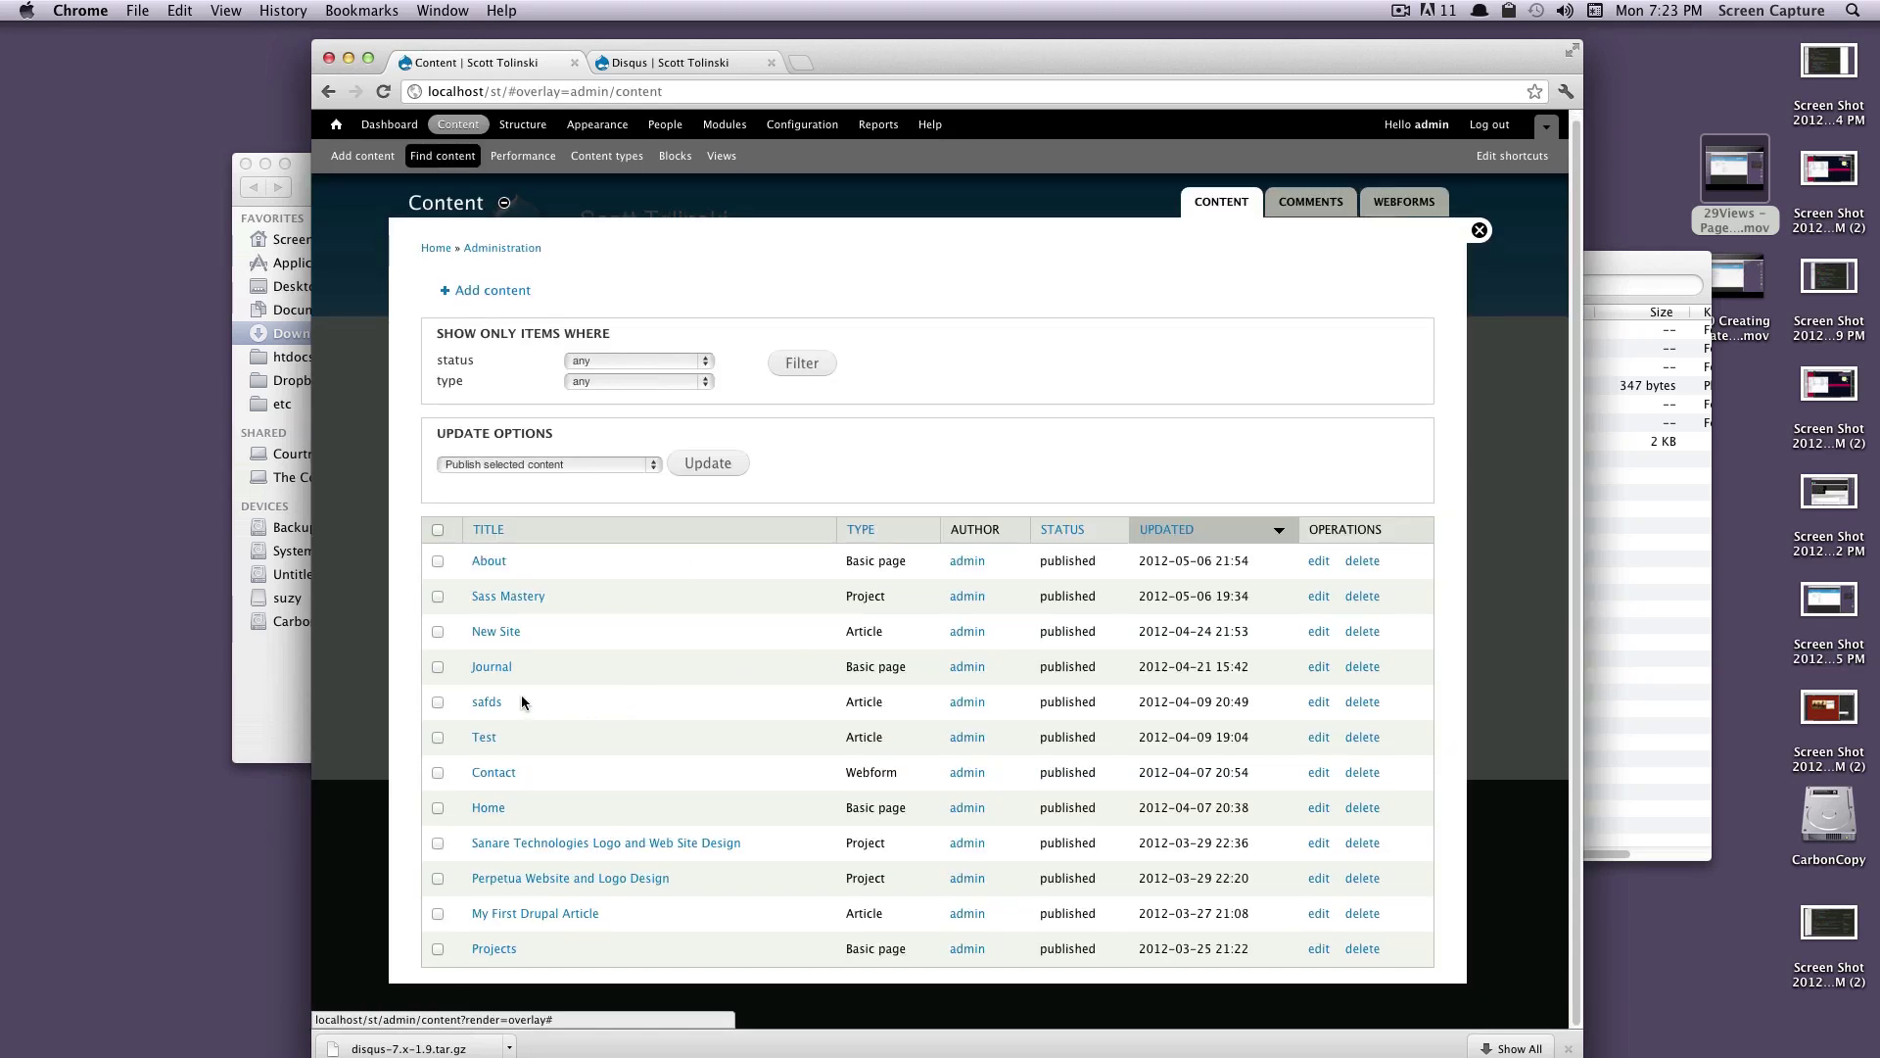
left_click(488, 742)
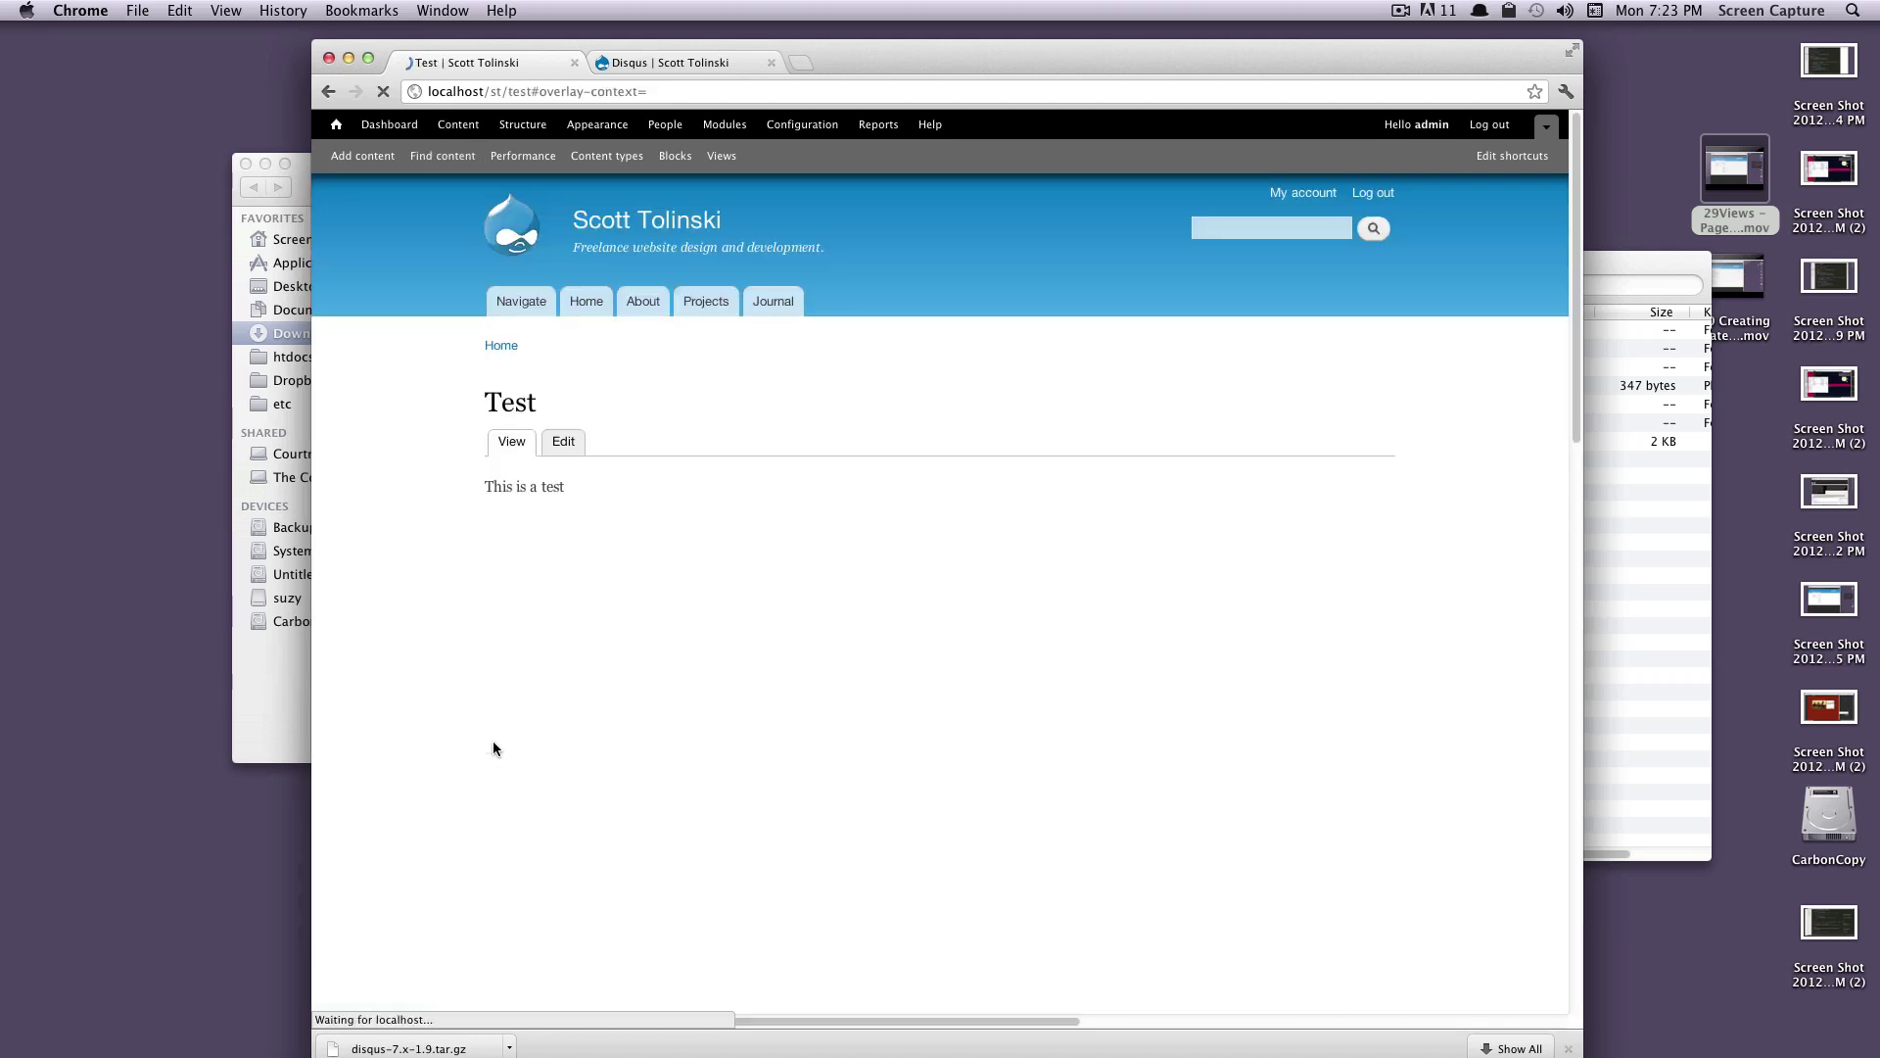
scroll(505, 735, "down", 10)
scroll(506, 732, "down", 10)
scroll(505, 731, "down", 5)
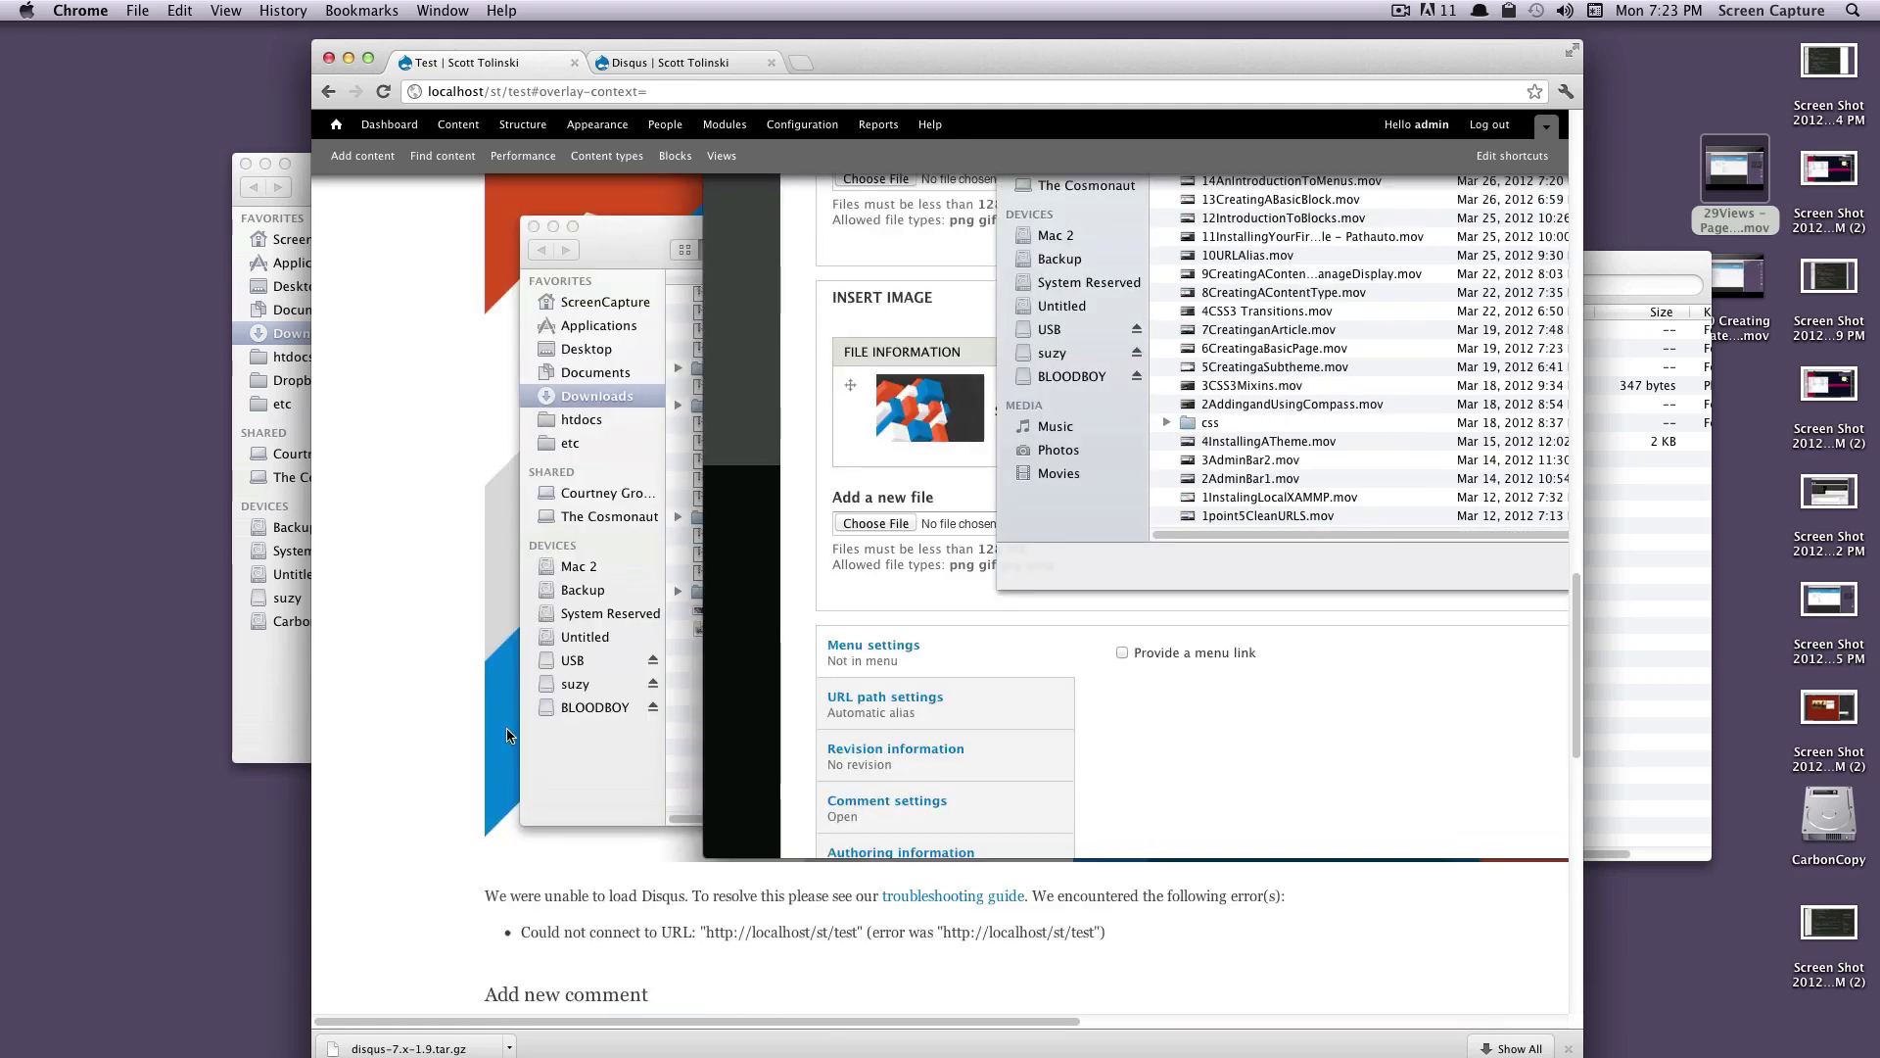
left_click_drag(1081, 698, 862, 703)
left_click(895, 708)
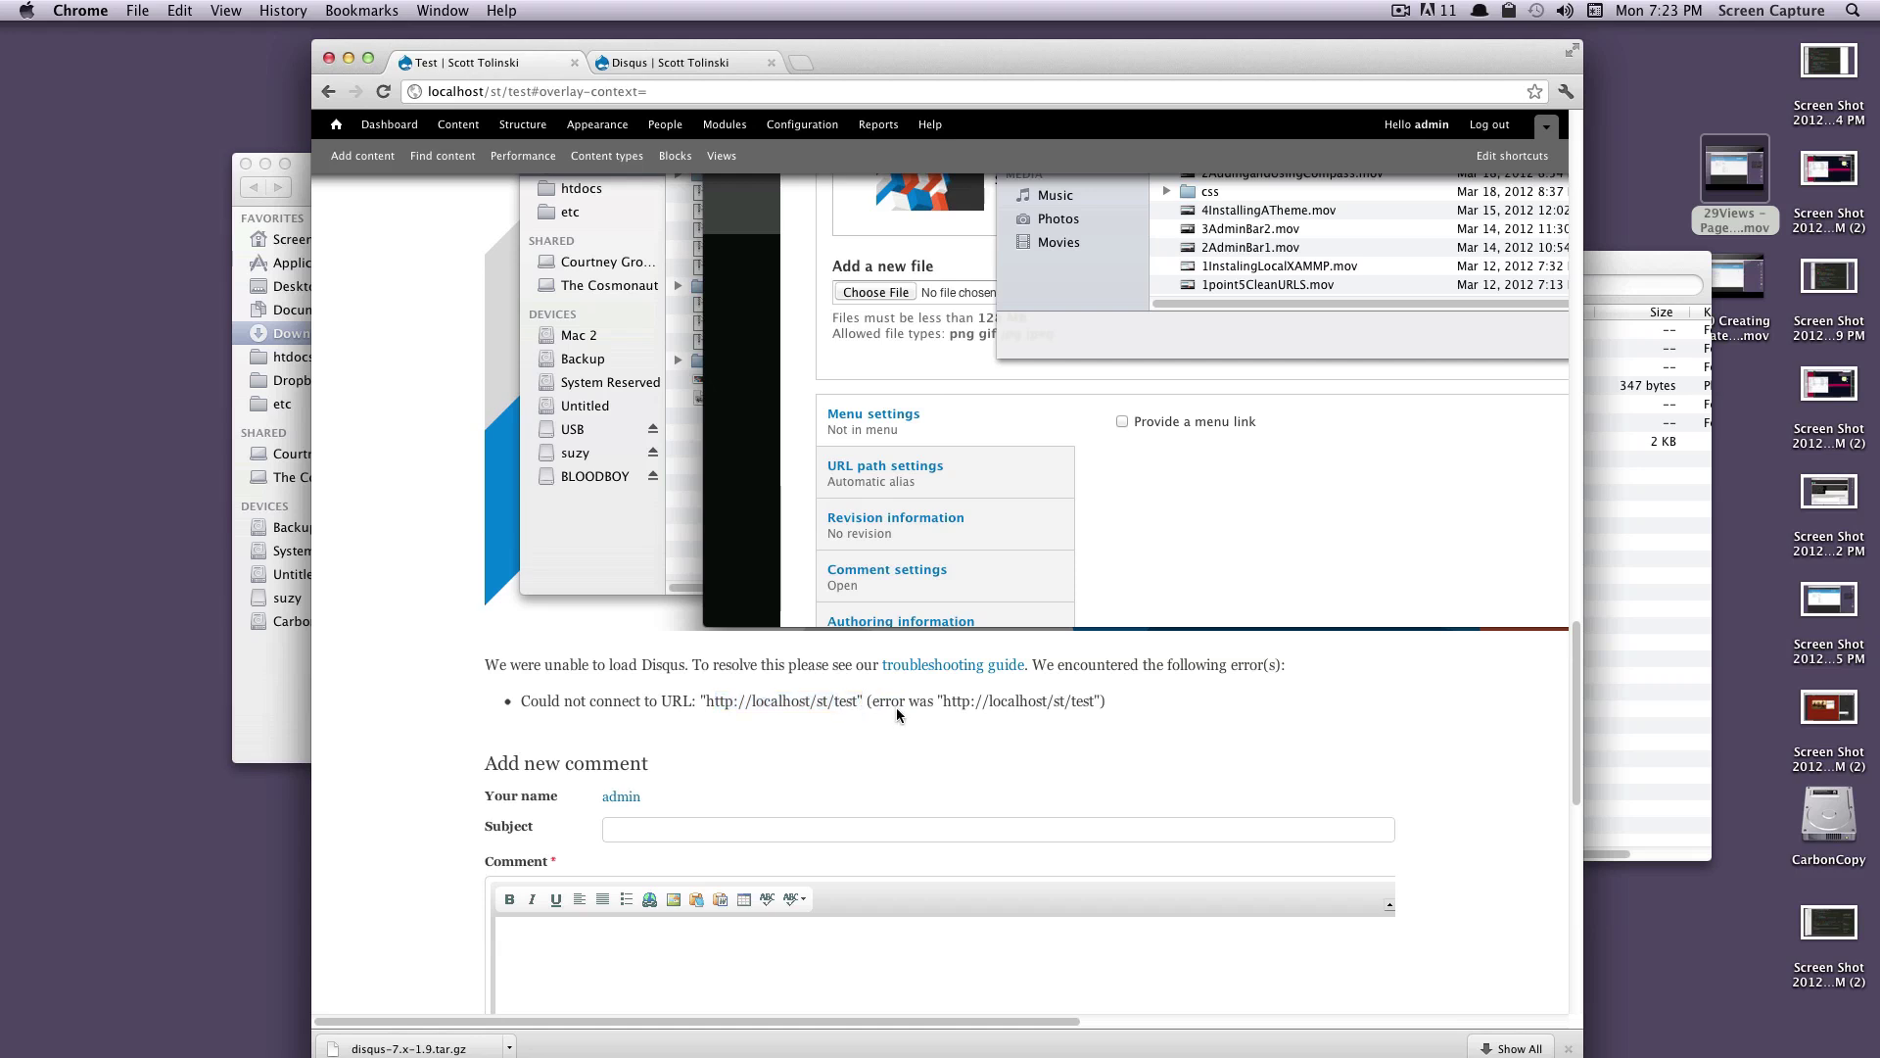
scroll(735, 607, "down", 2)
left_click_drag(766, 547, 930, 554)
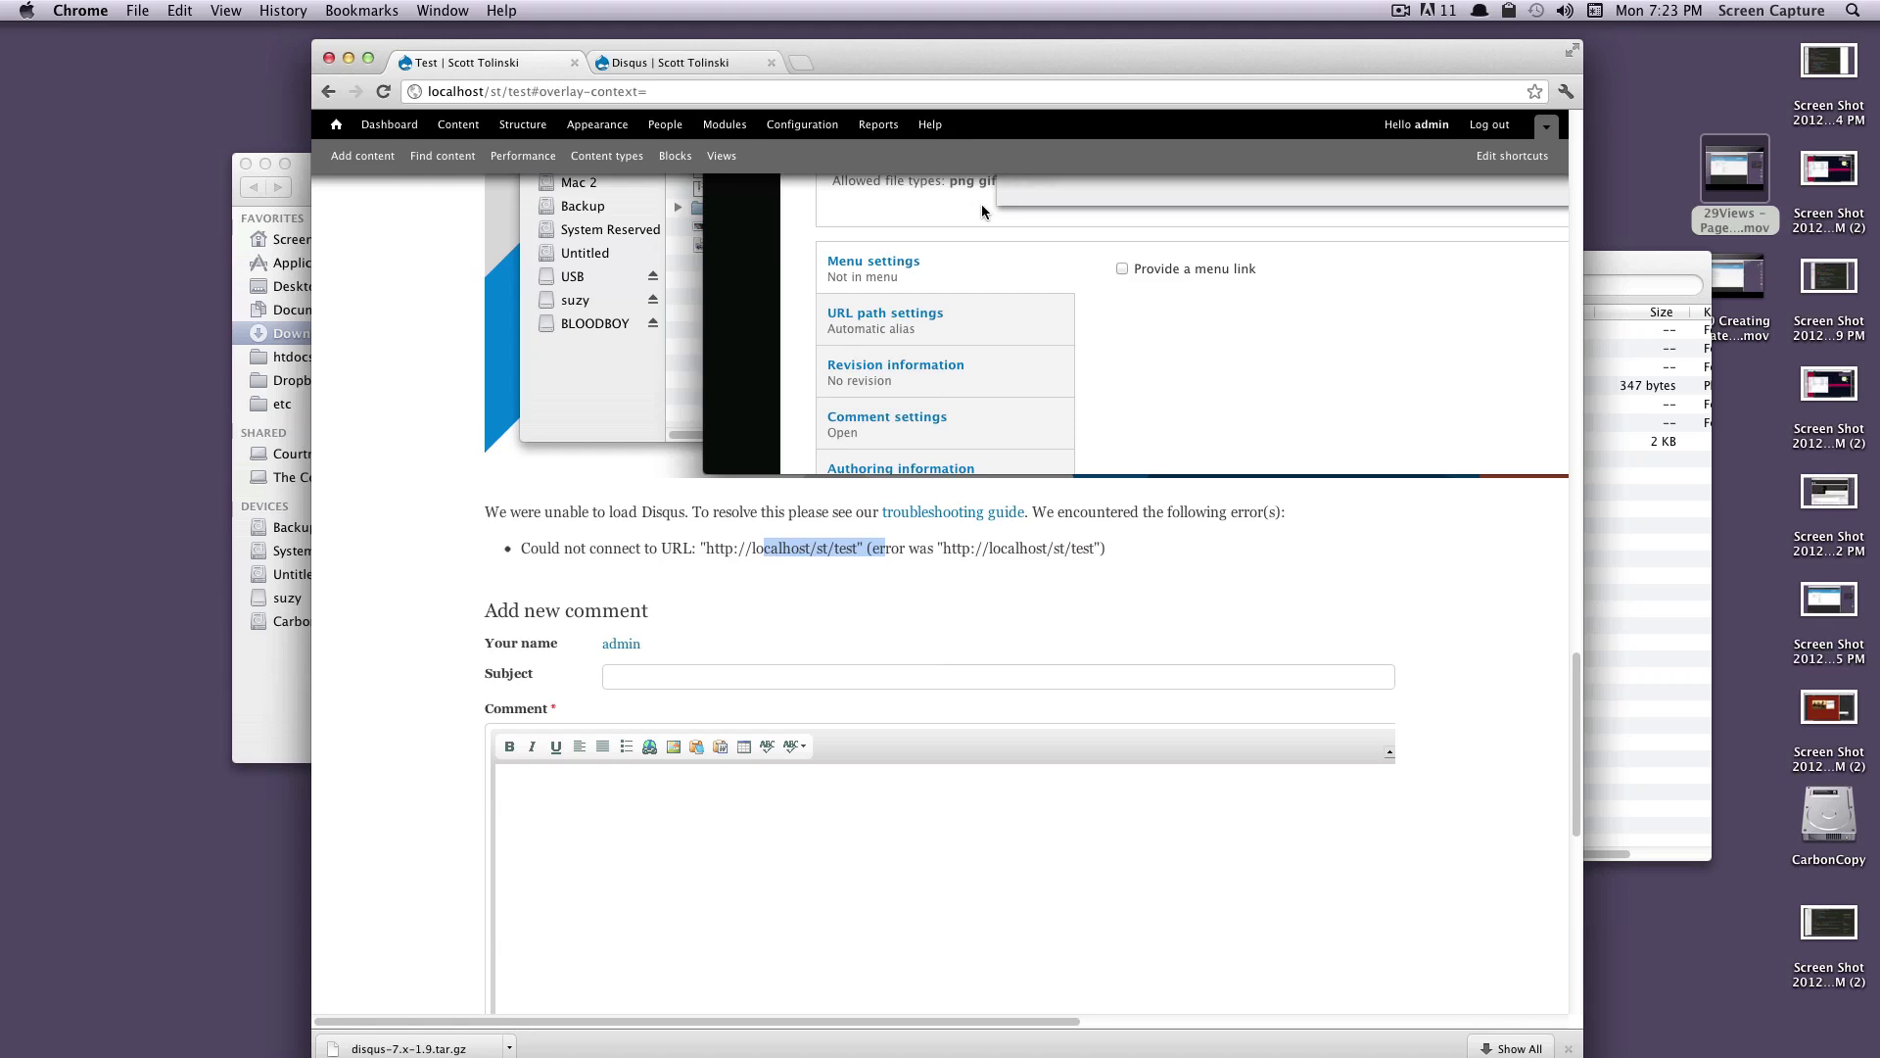
Step: In a new Configuration tab, enable Disqus Testing under Behavior and save the configuration
right_click(821, 138)
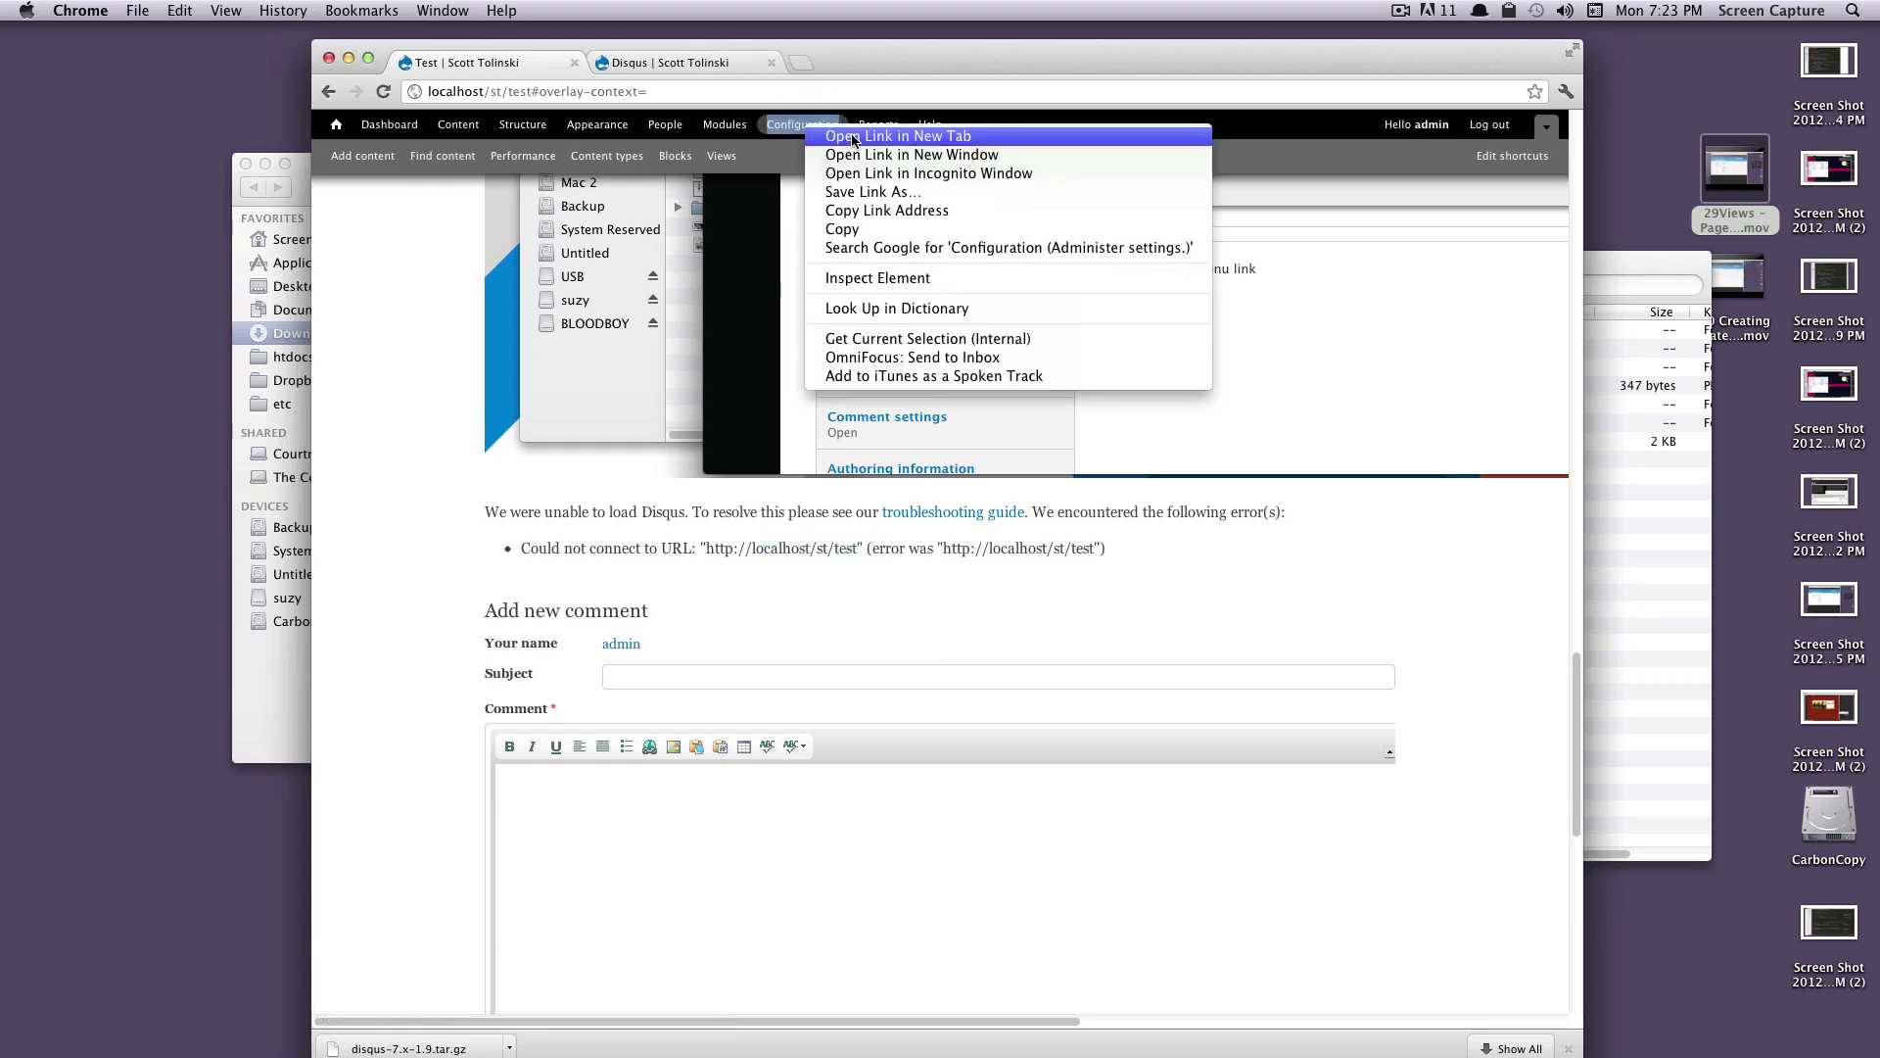
left_click(838, 143)
left_click(825, 62)
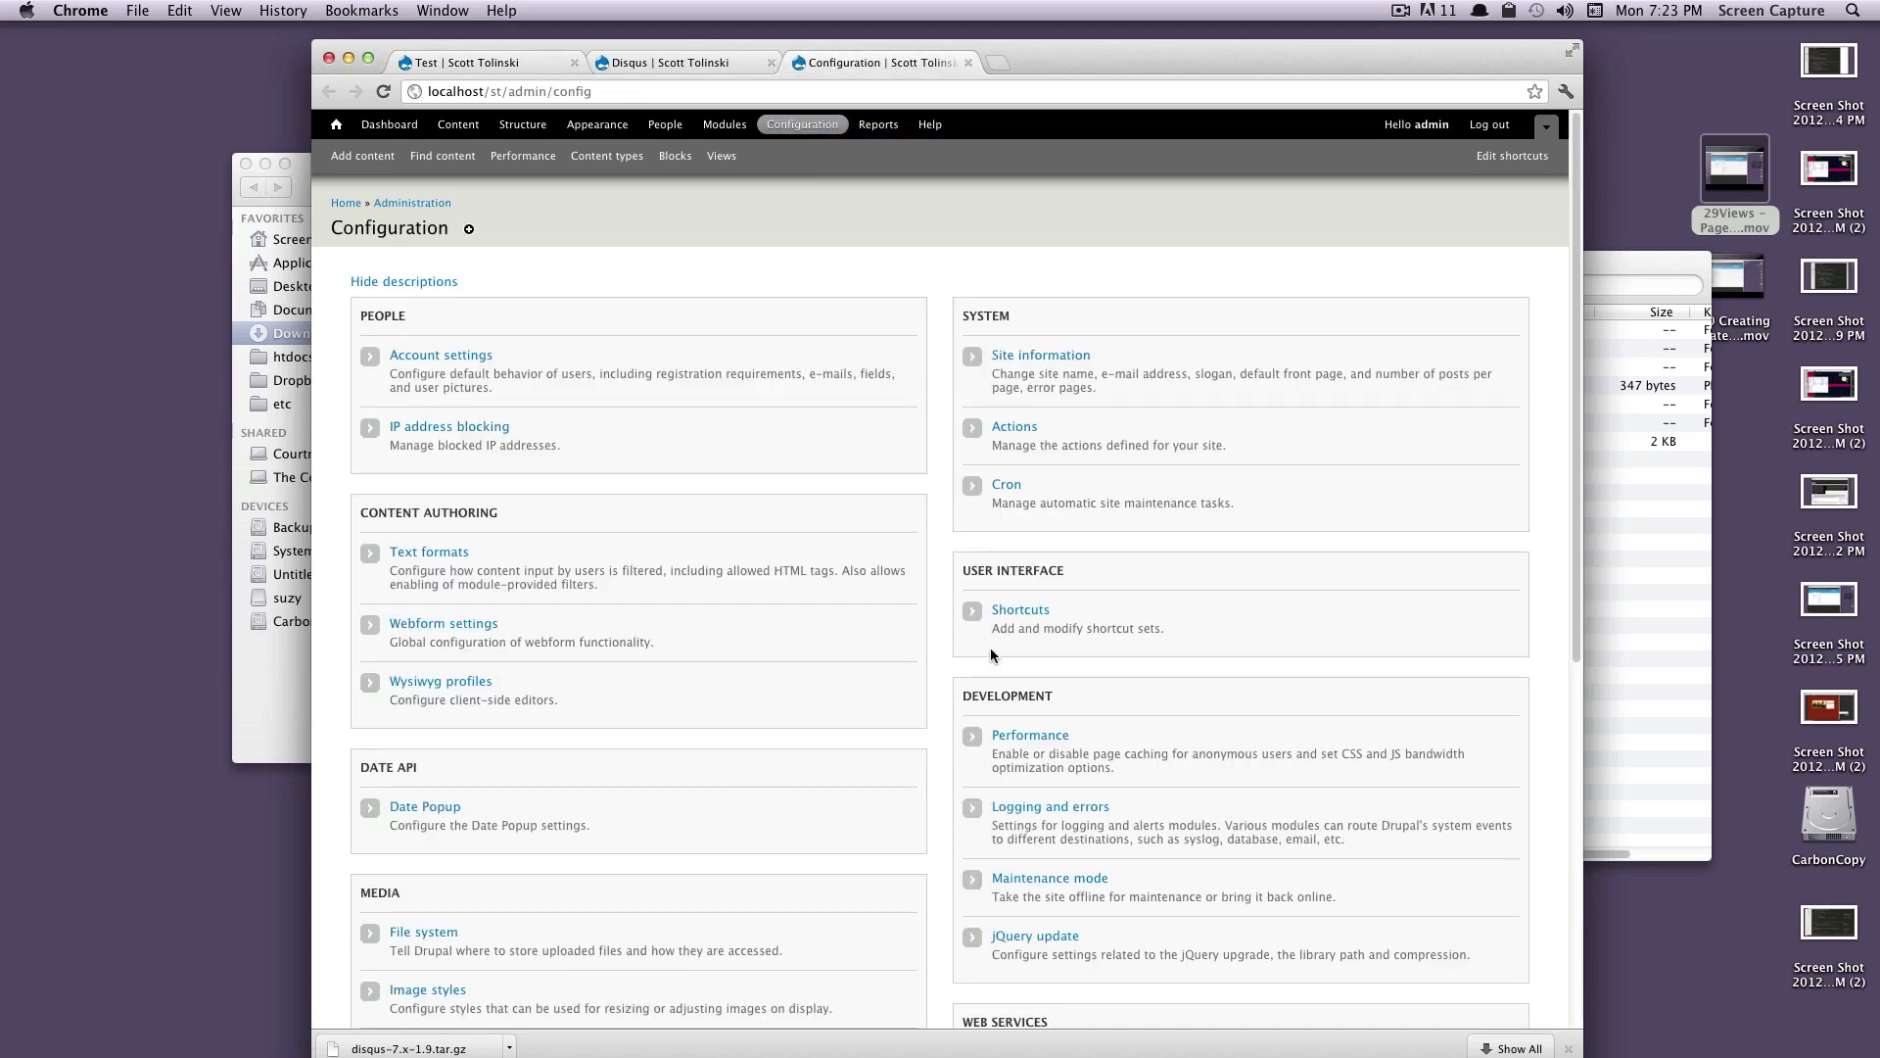
scroll(990, 649, "down", 5)
left_click(1020, 689)
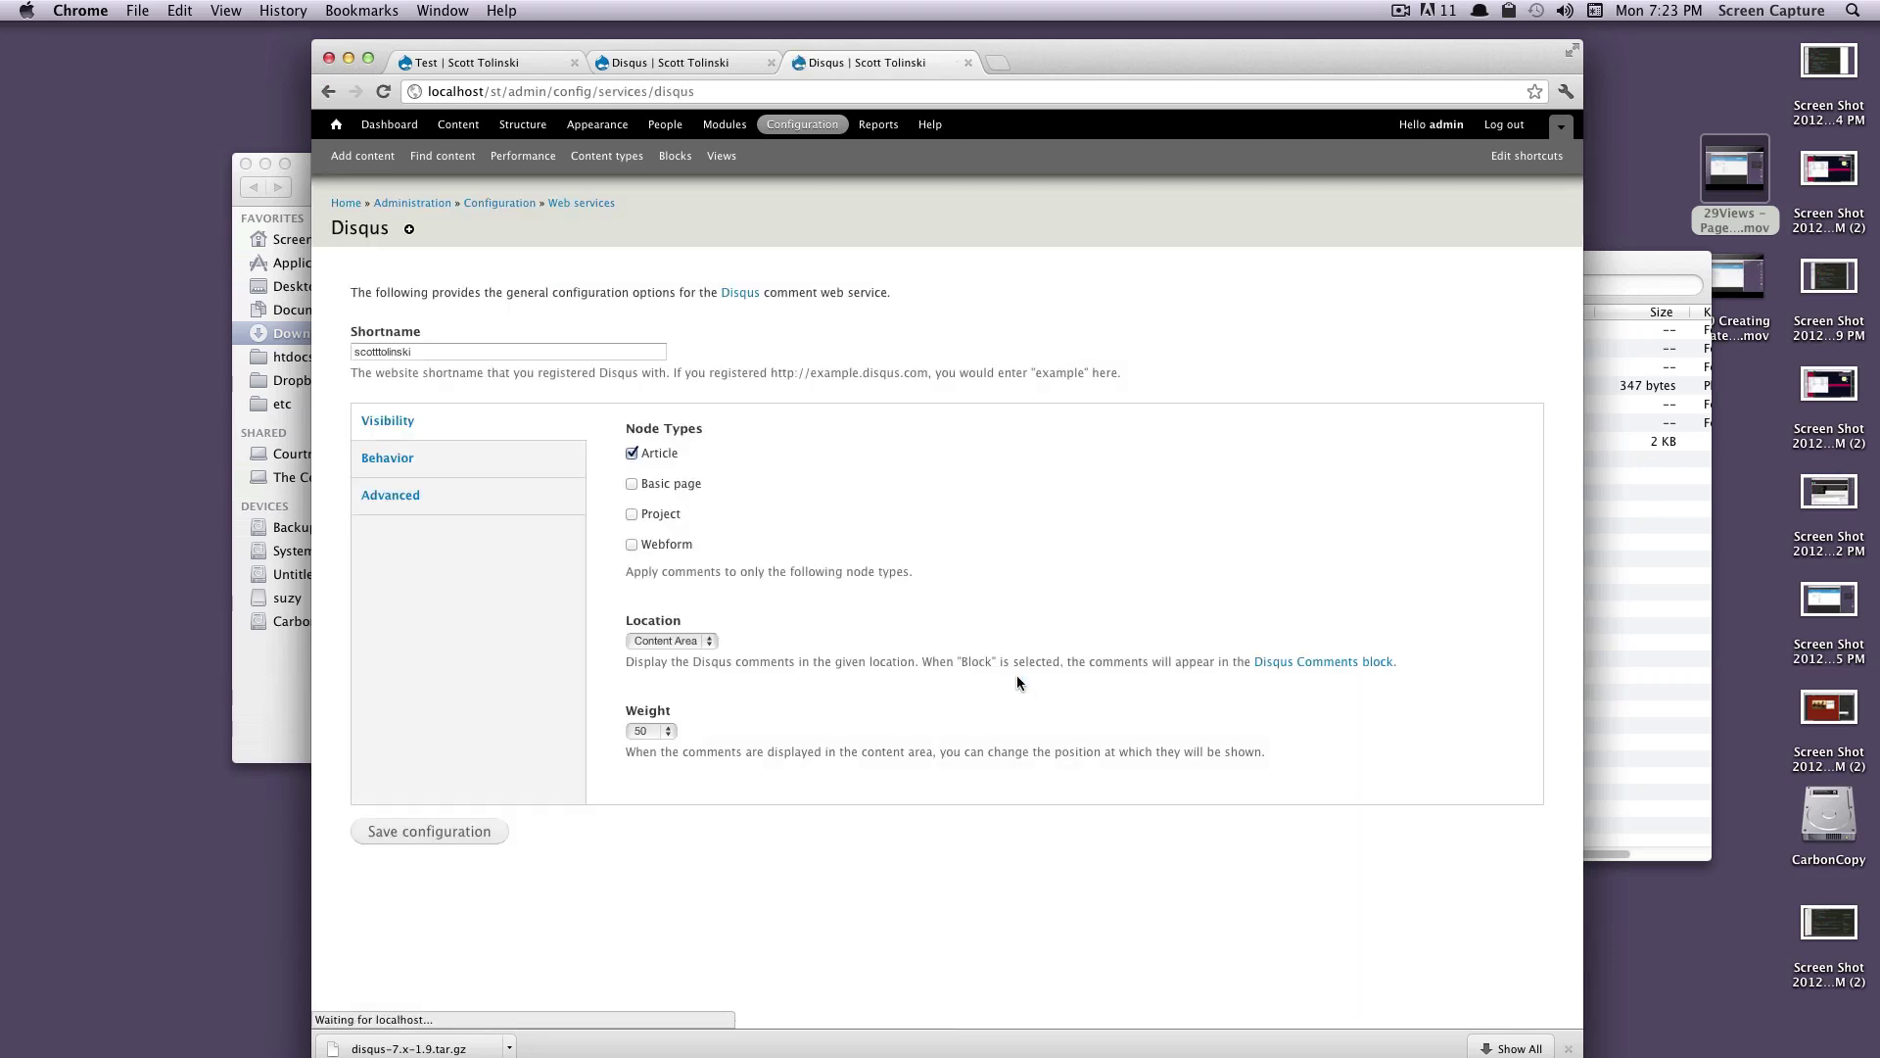
left_click(552, 476)
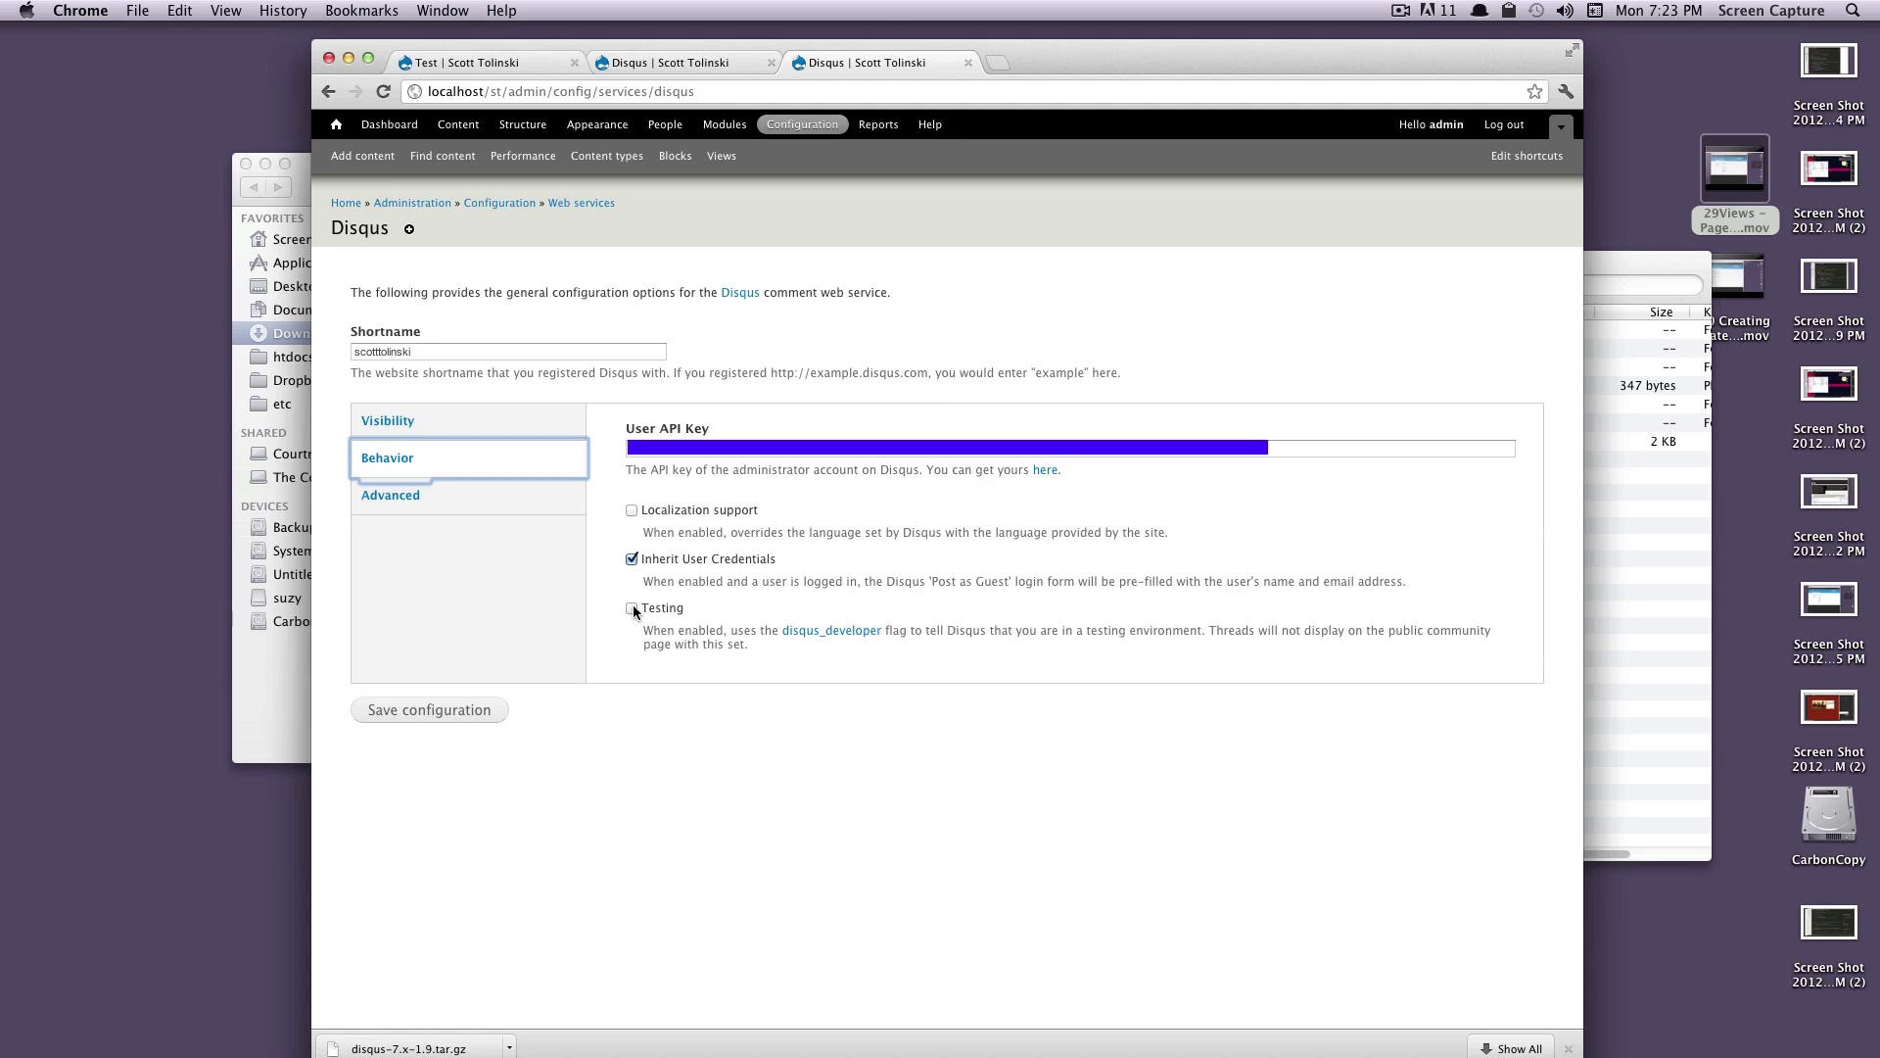
left_click(451, 707)
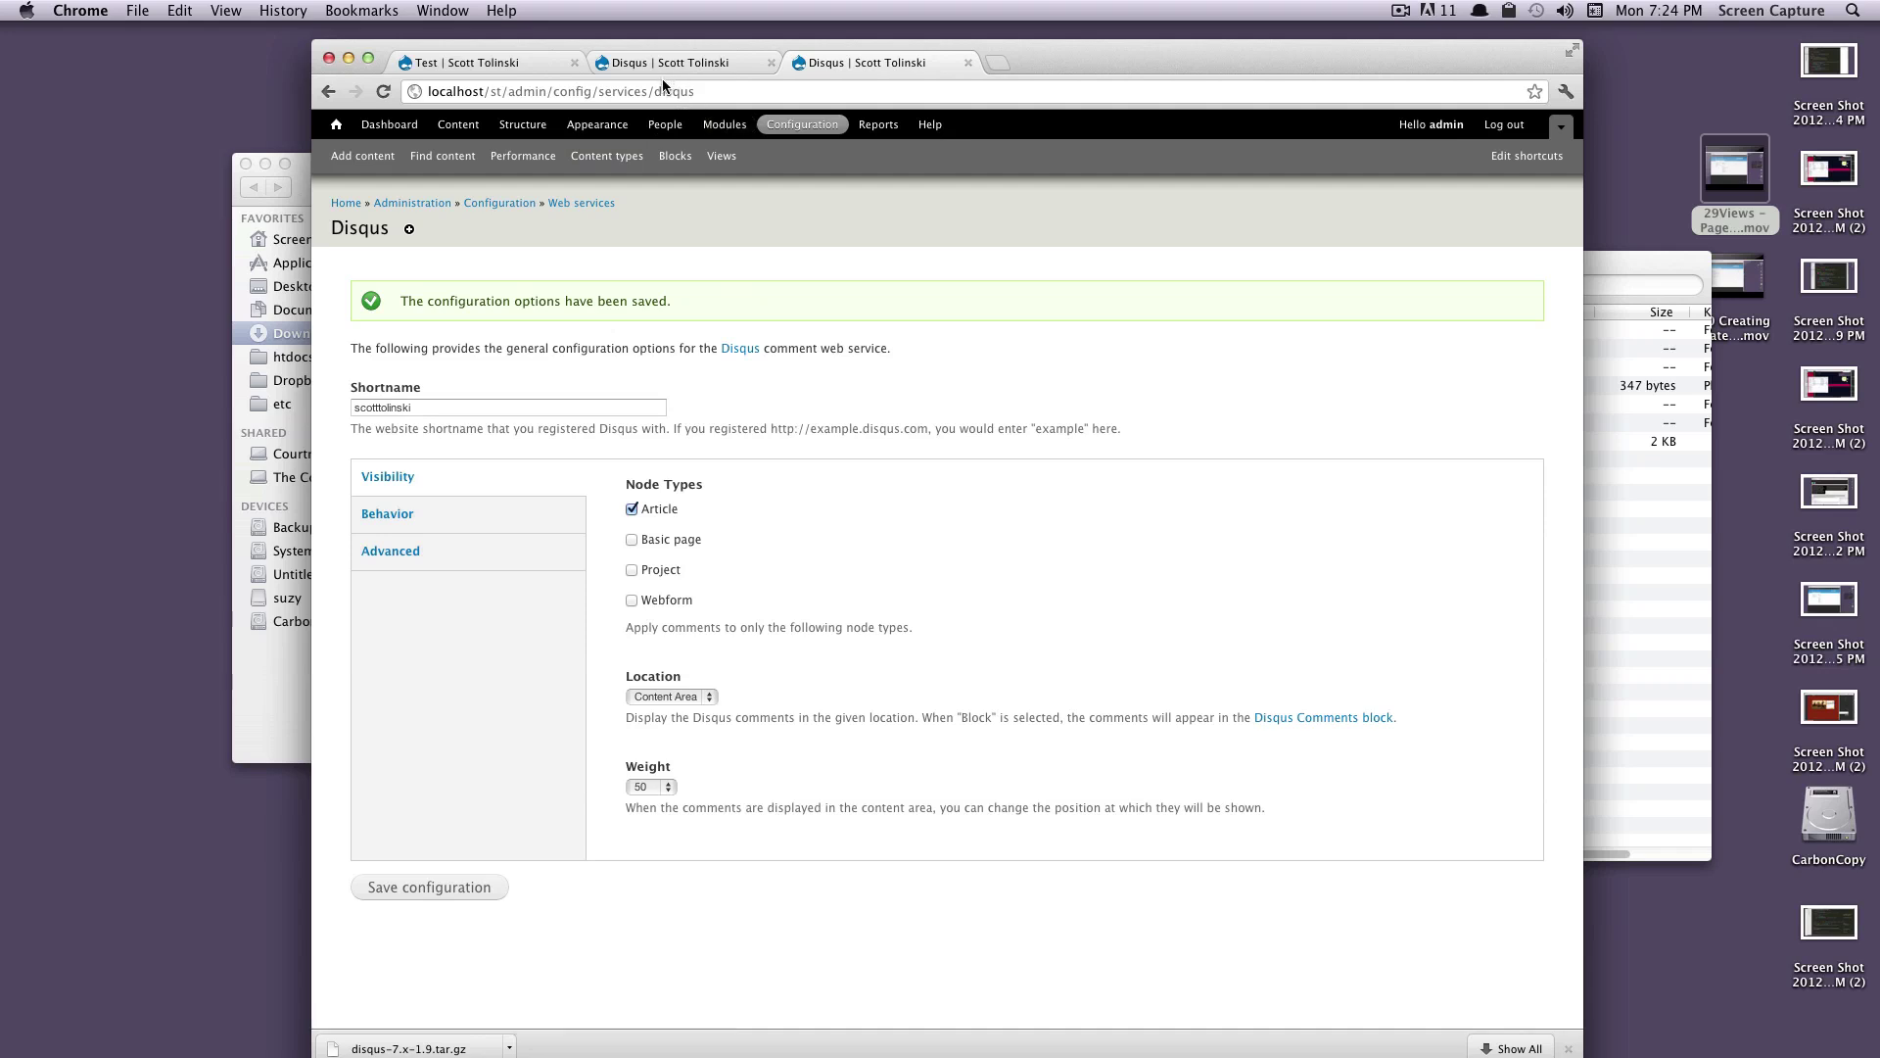
Step: Back on the Test article tab, reload the page so Disqus loads
left_click(479, 65)
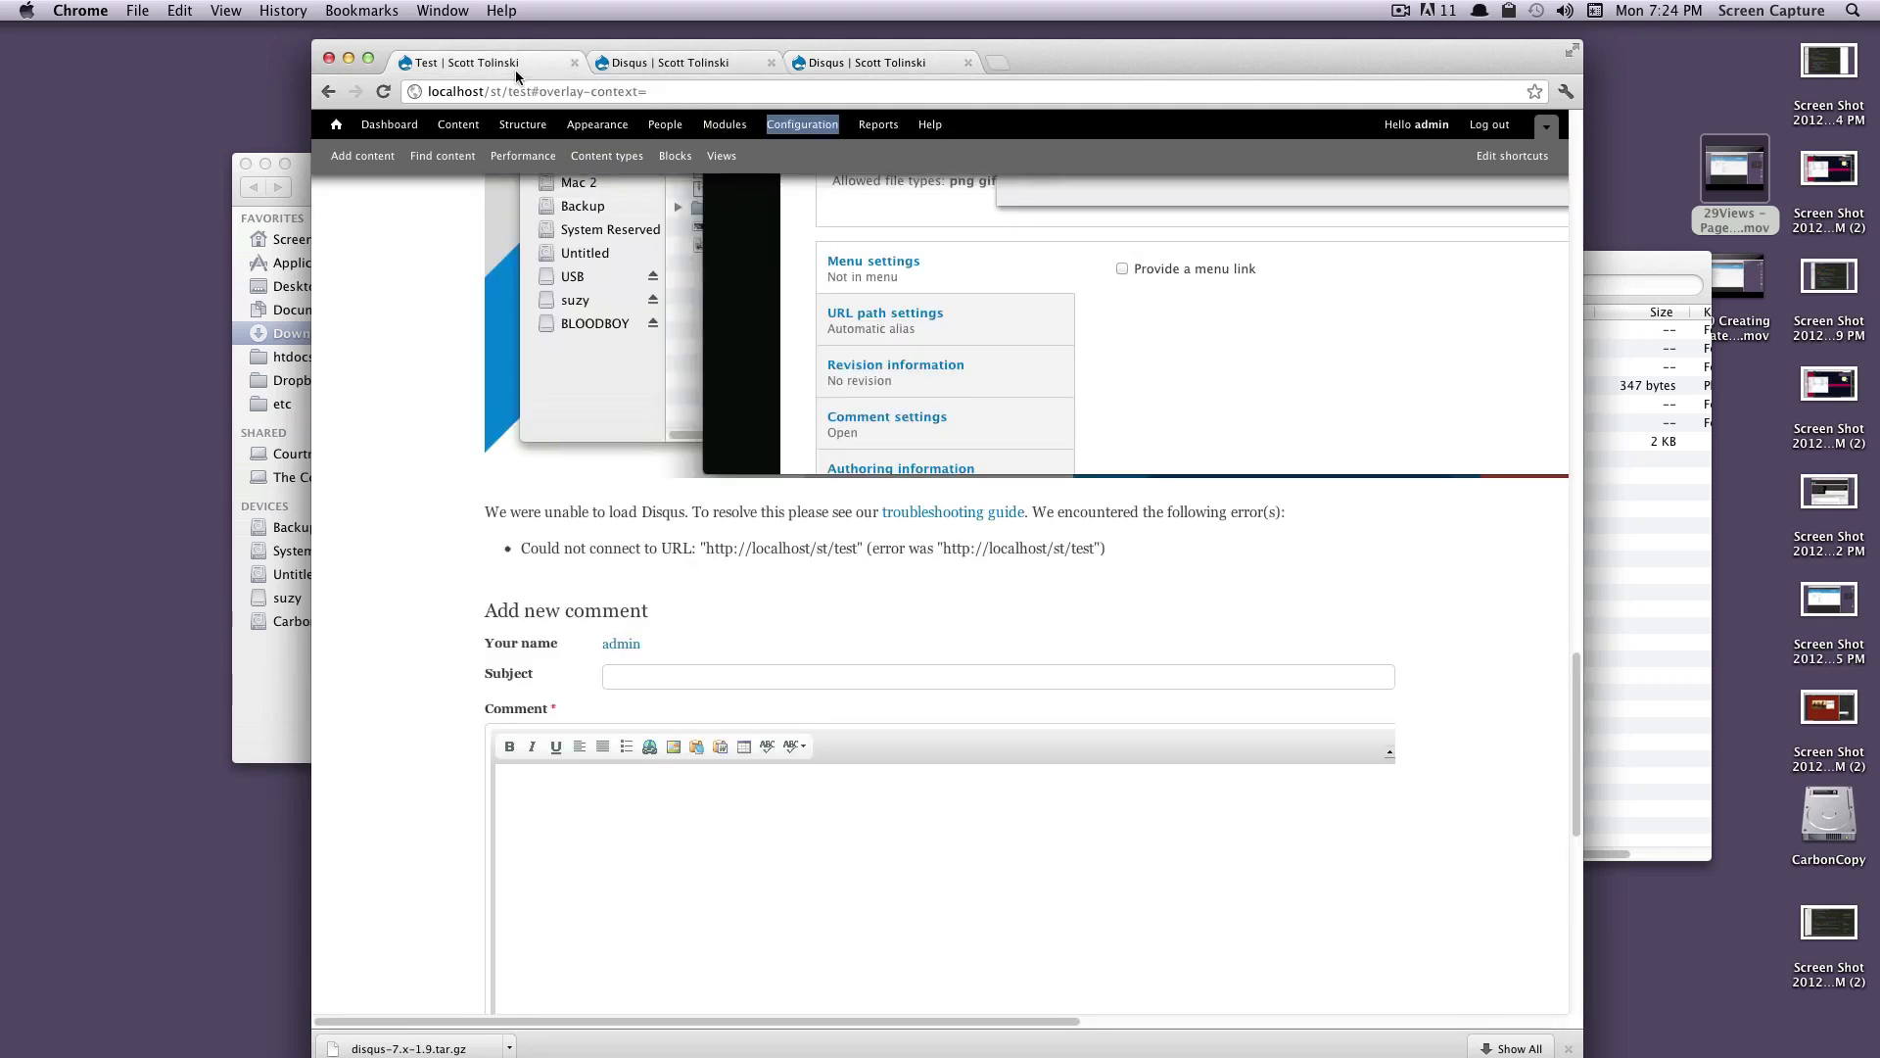
scroll(673, 475, "down", 5)
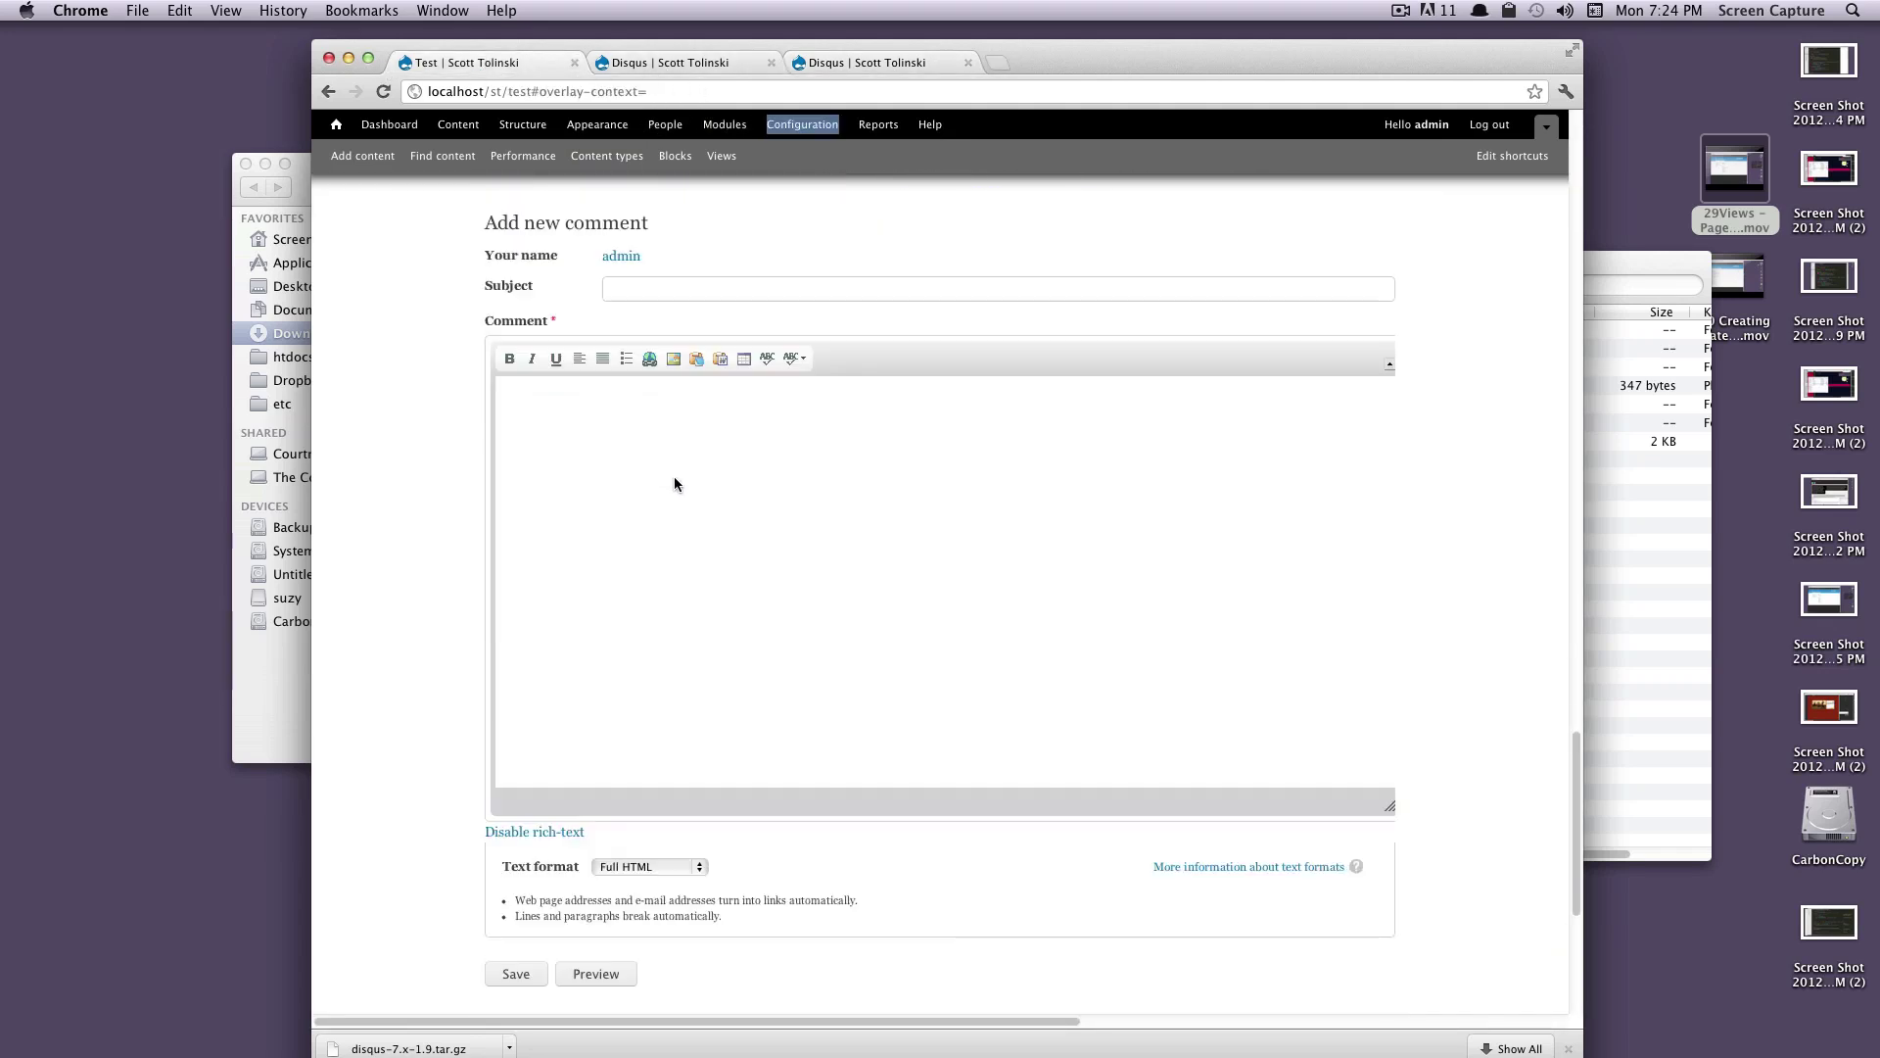
scroll(674, 483, "up", 15)
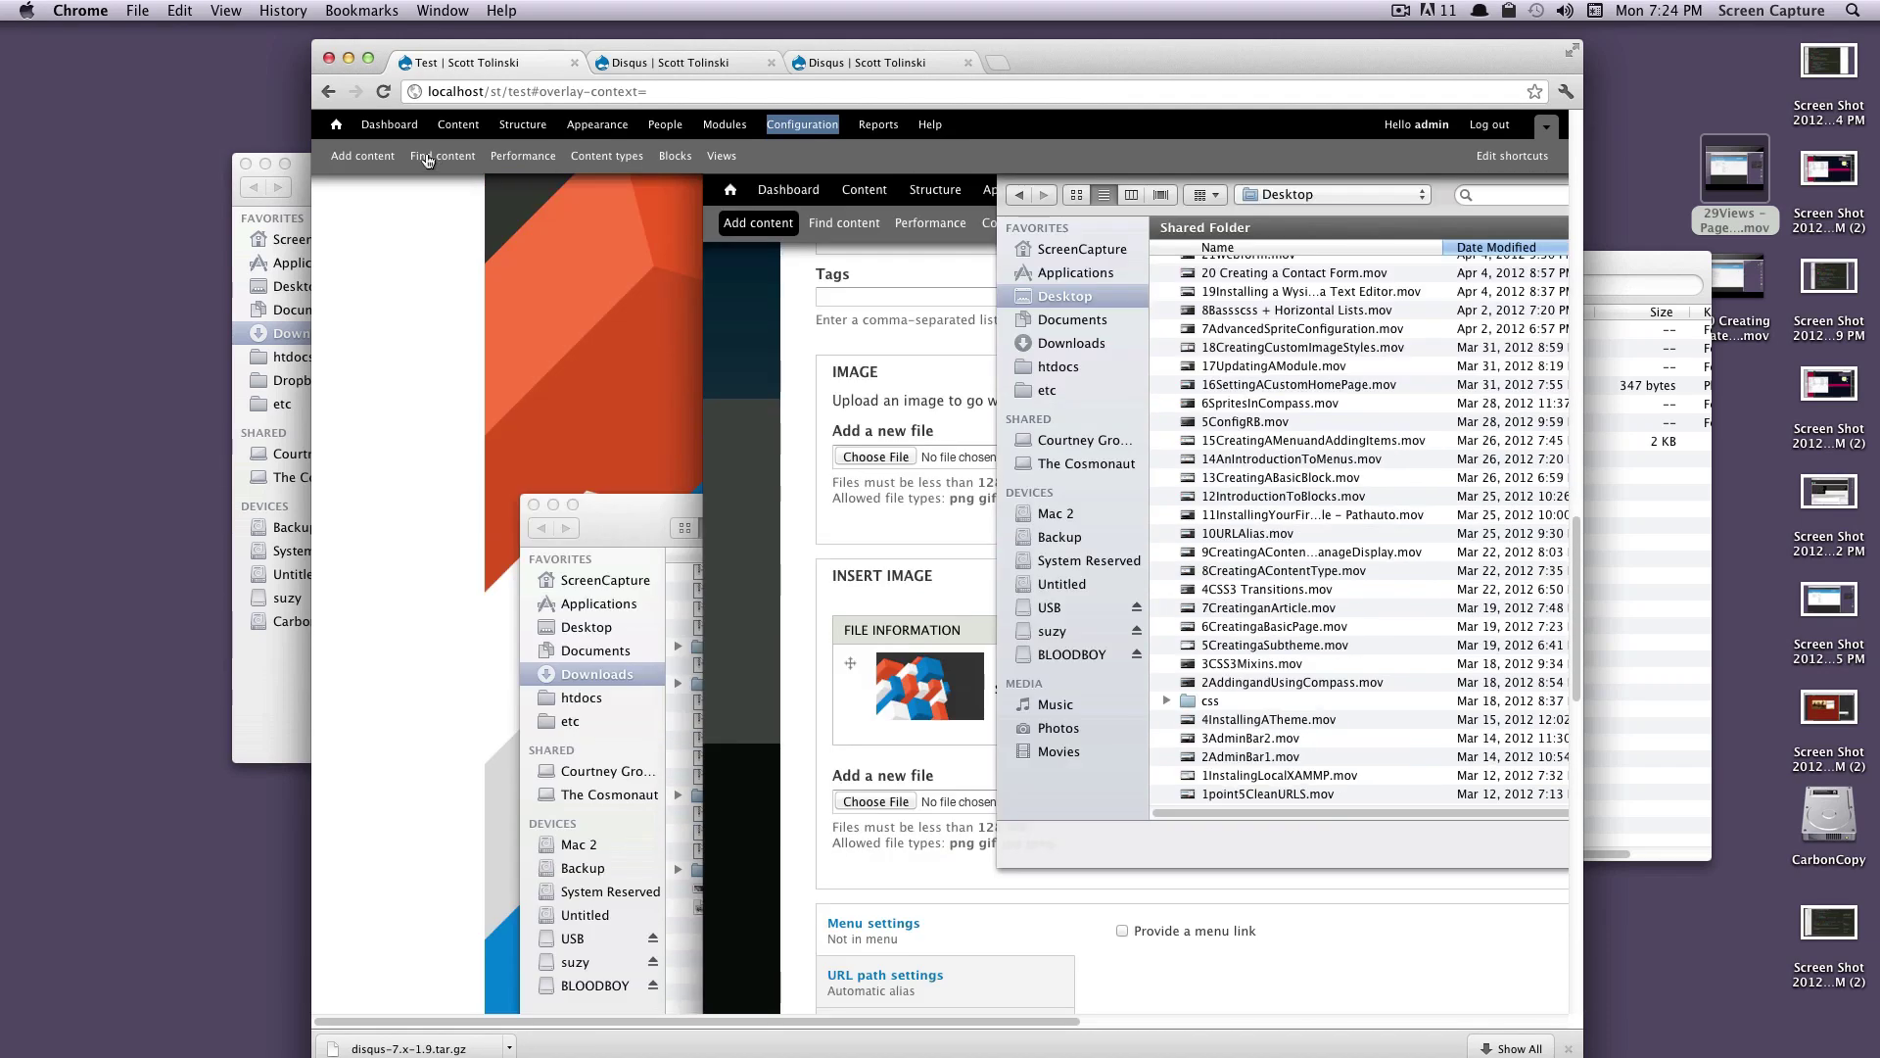
left_click(427, 161)
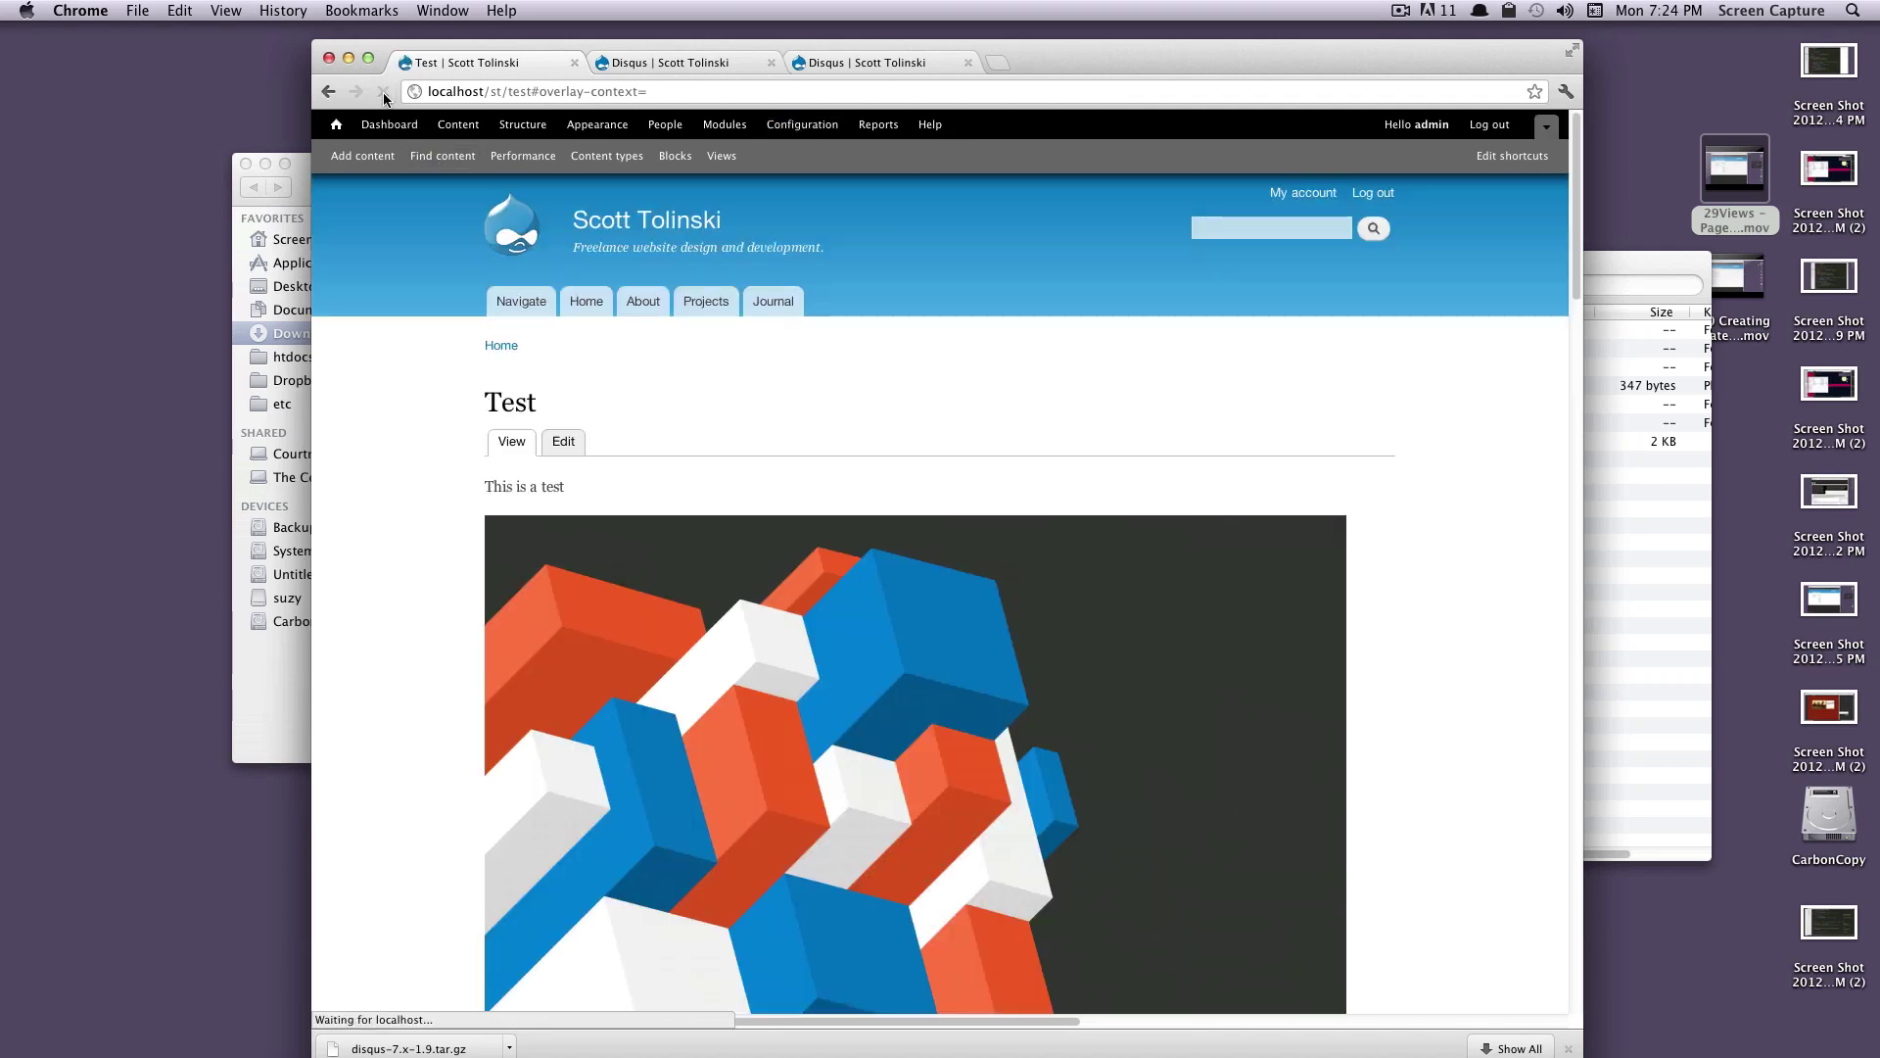
Step: Try the Test article's Disqus box, then open New Site and scroll to its 0-comment Disqus box
scroll(709, 638, "down", 10)
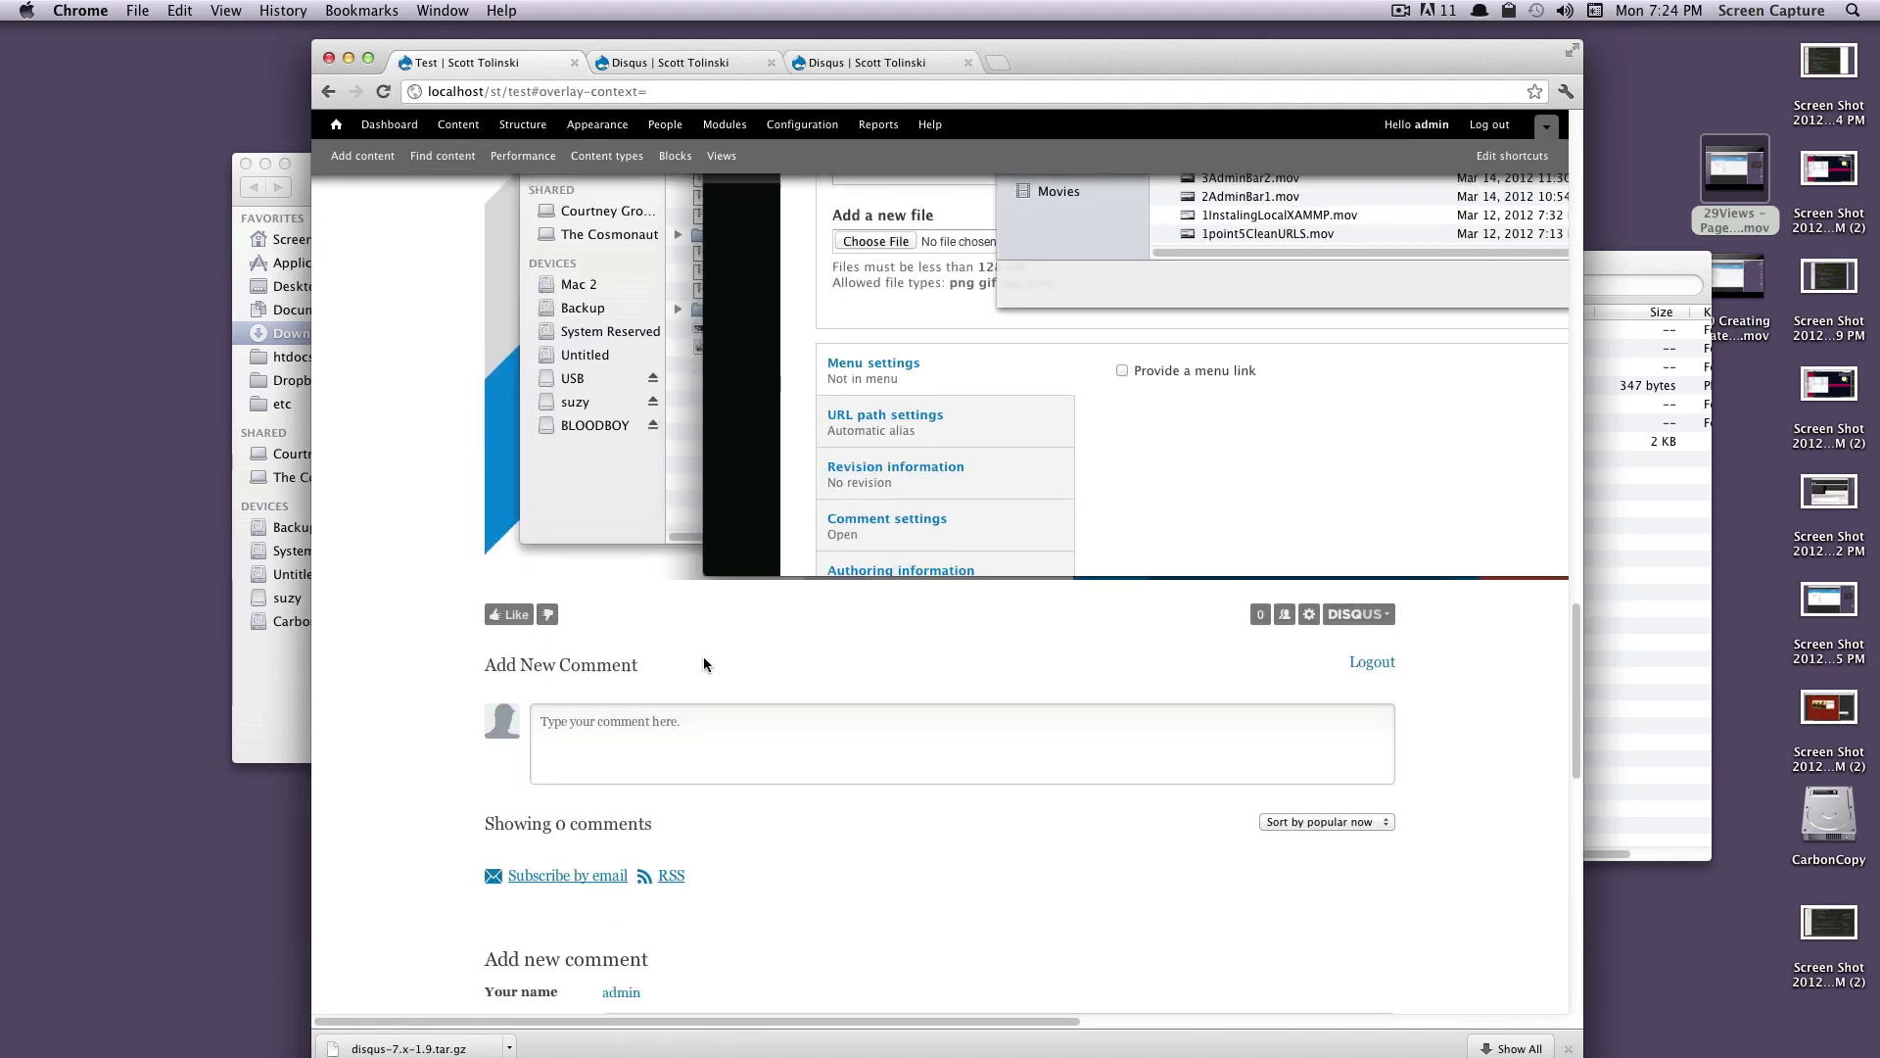
left_click(609, 583)
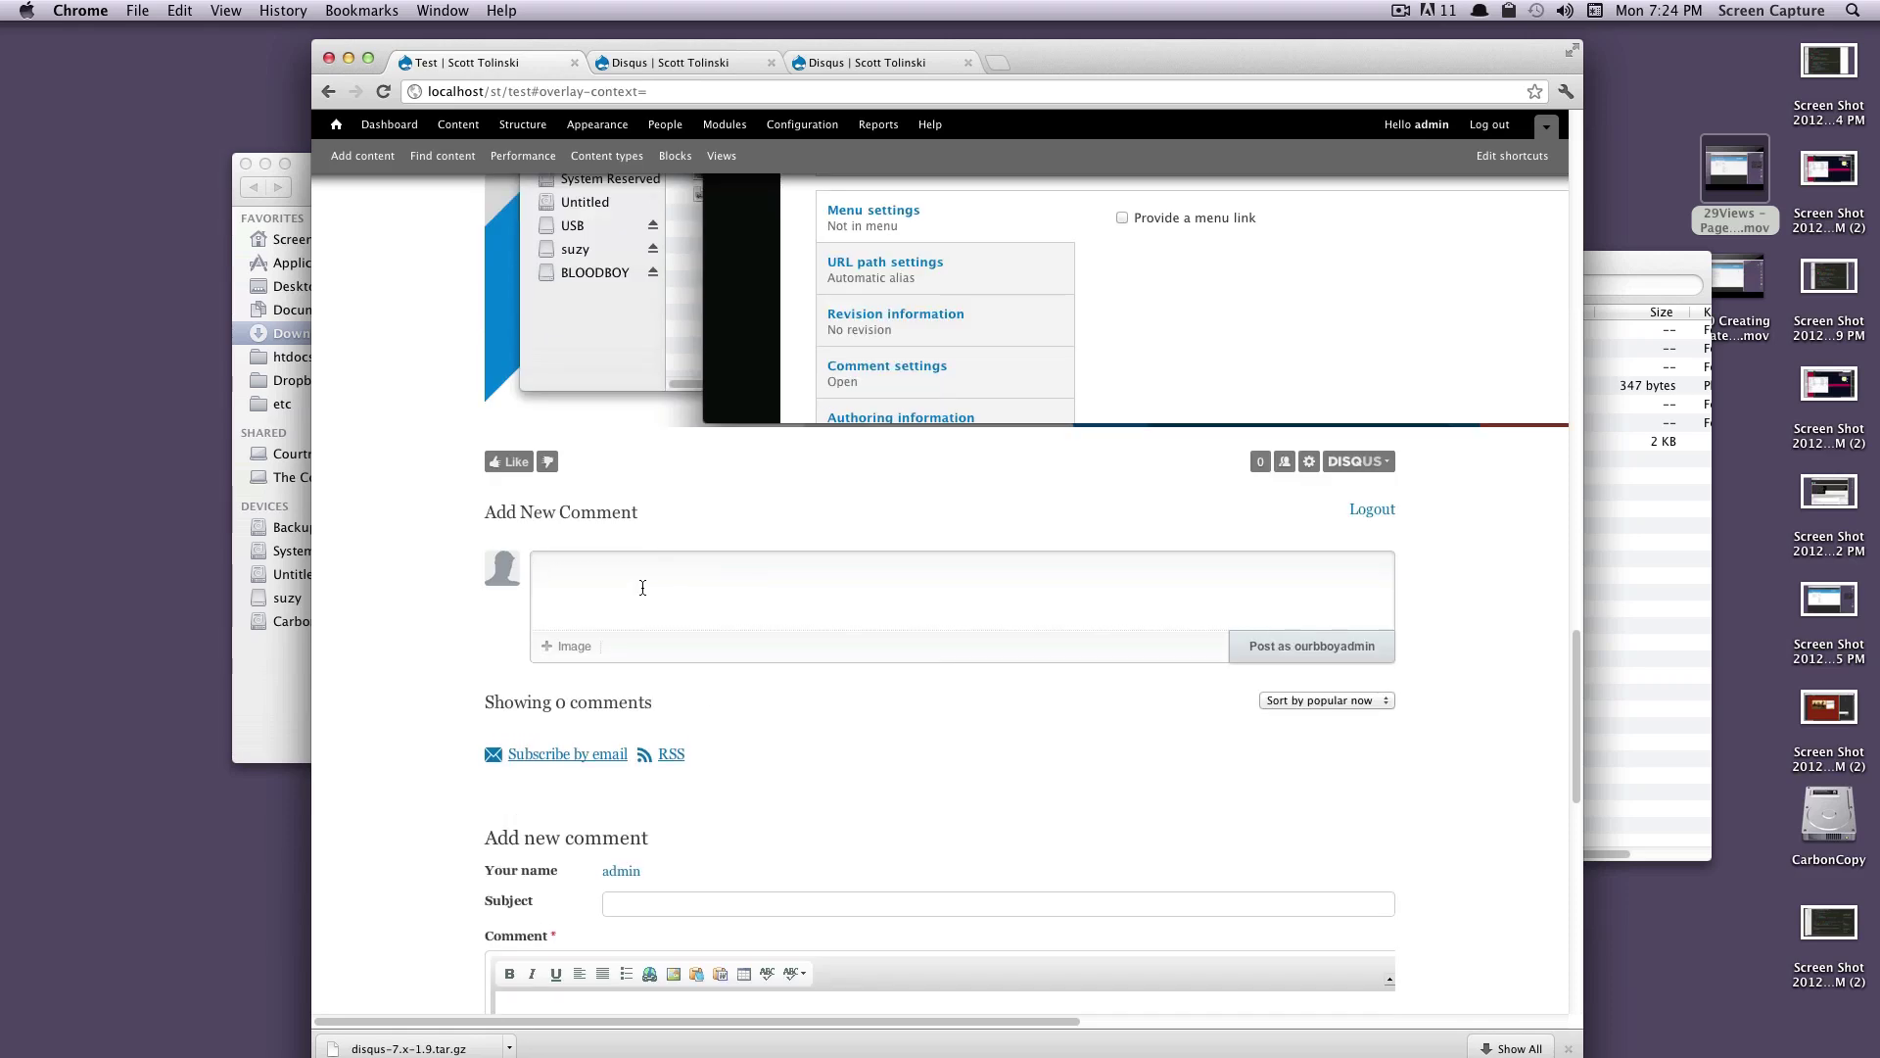
scroll(642, 587, "up", 10)
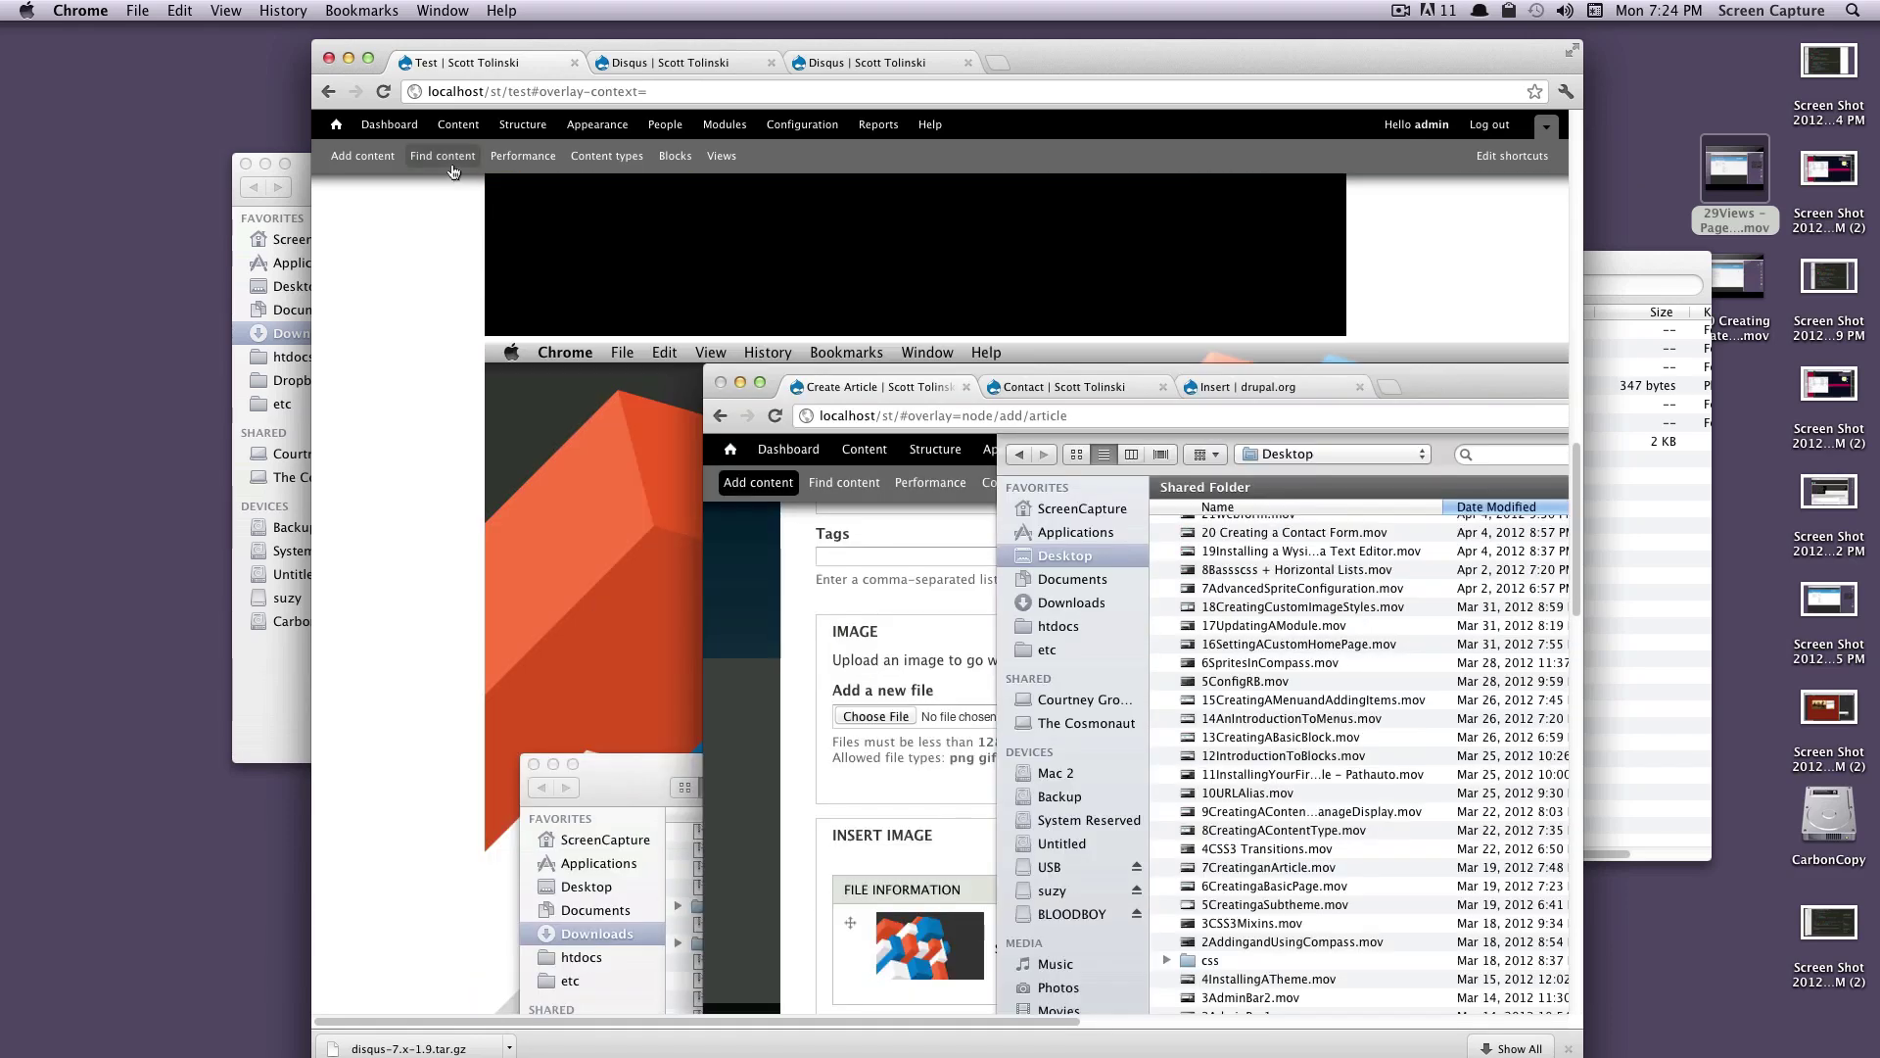
left_click(435, 159)
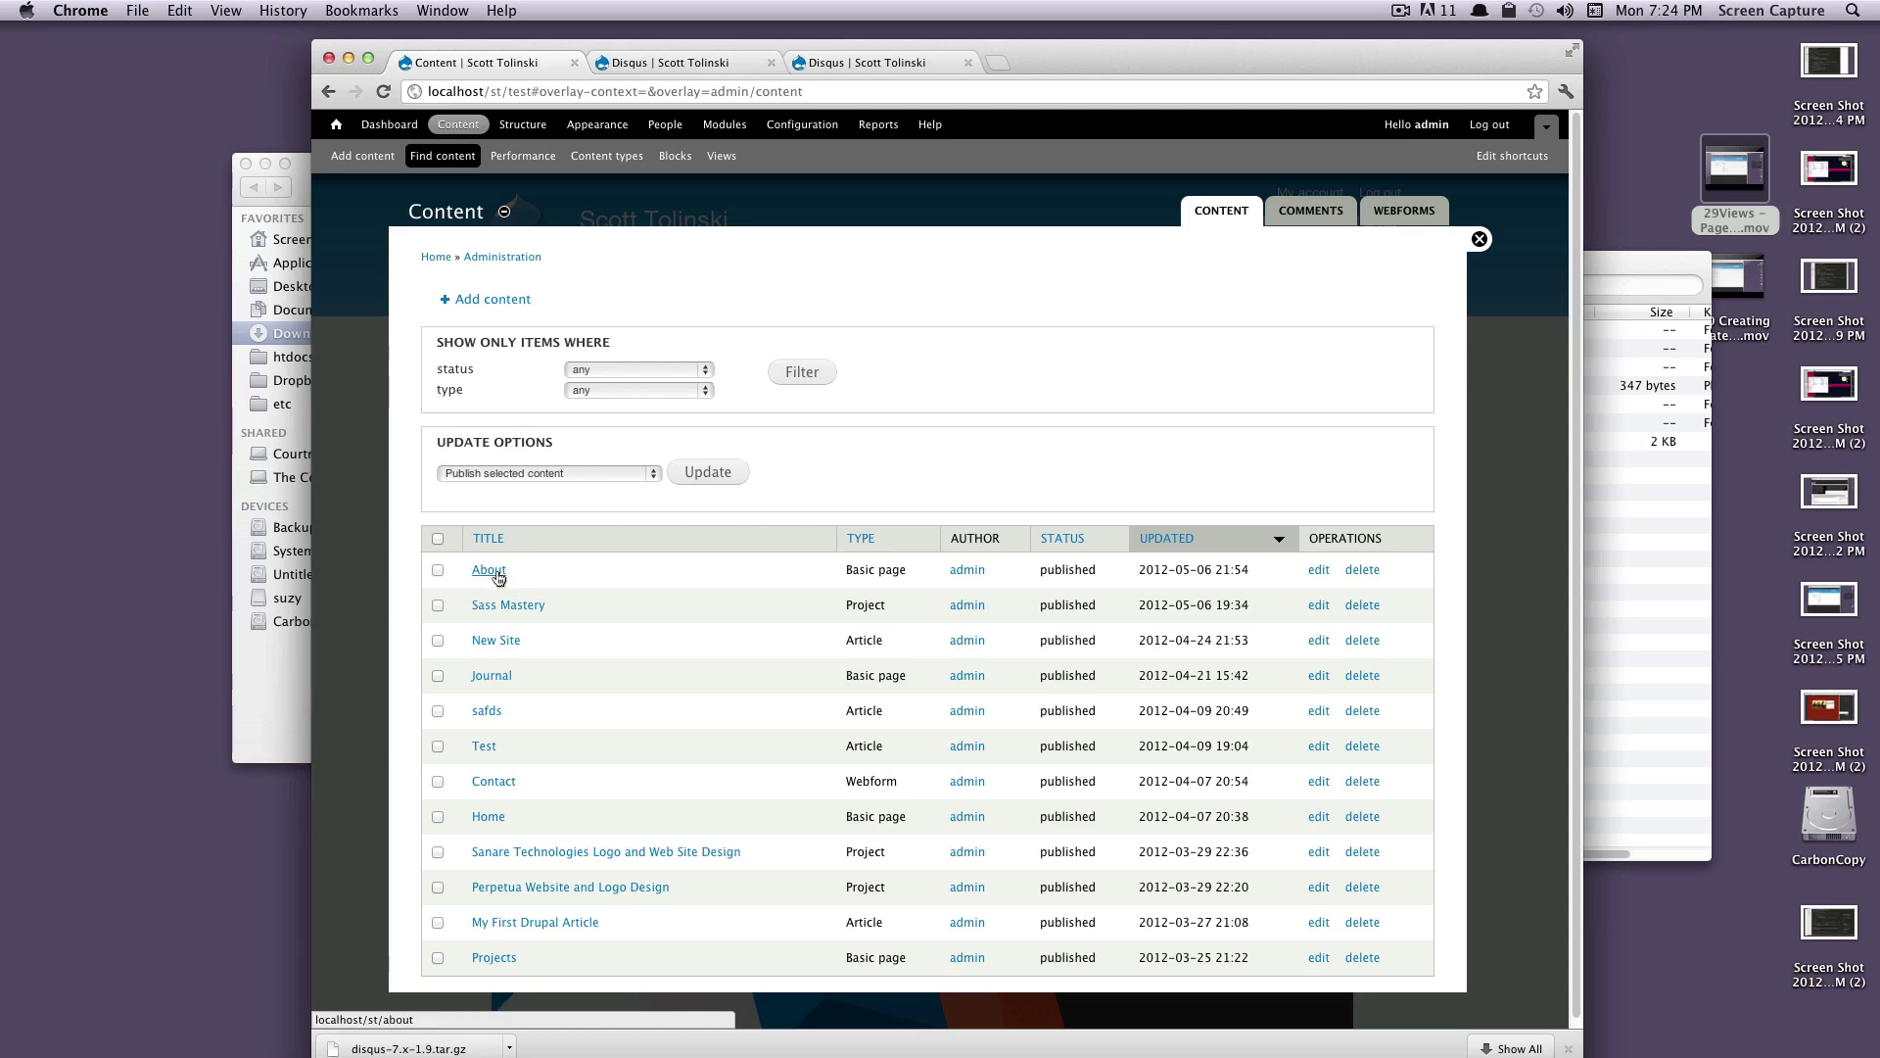
left_click(506, 646)
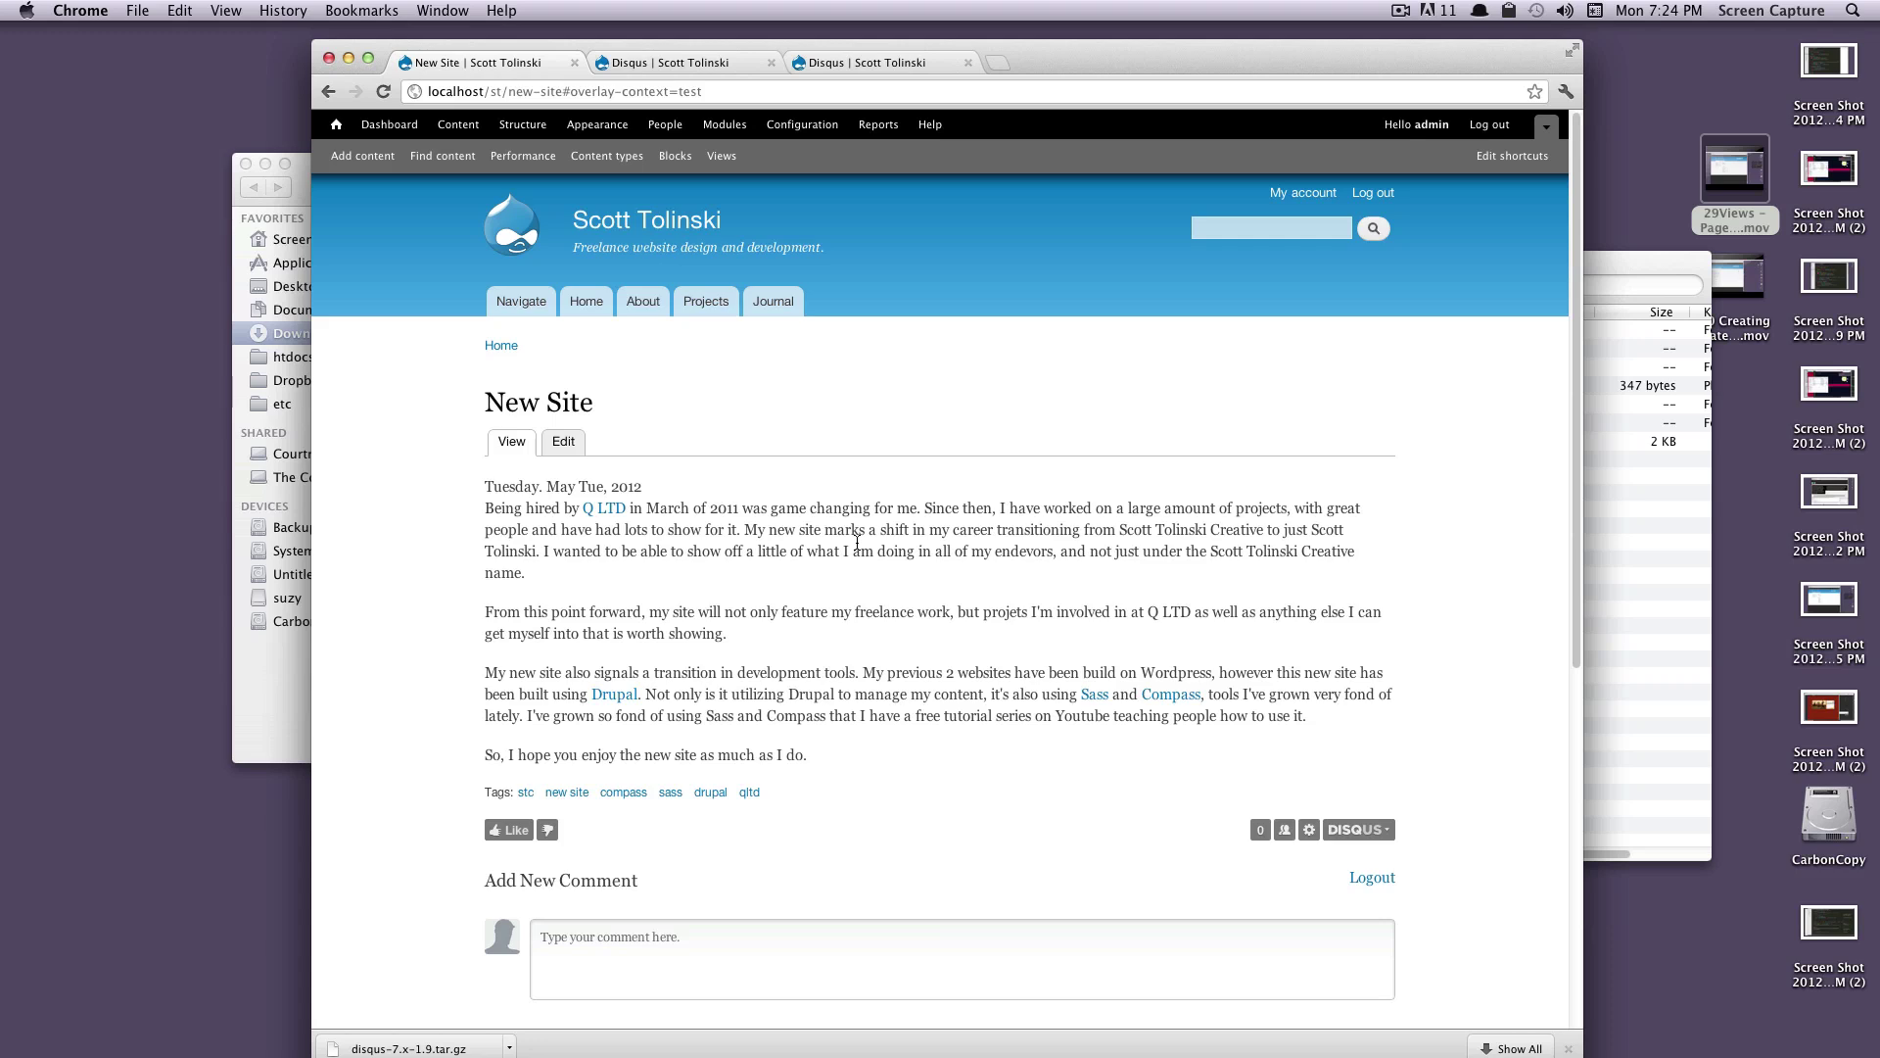
scroll(847, 492, "down", 5)
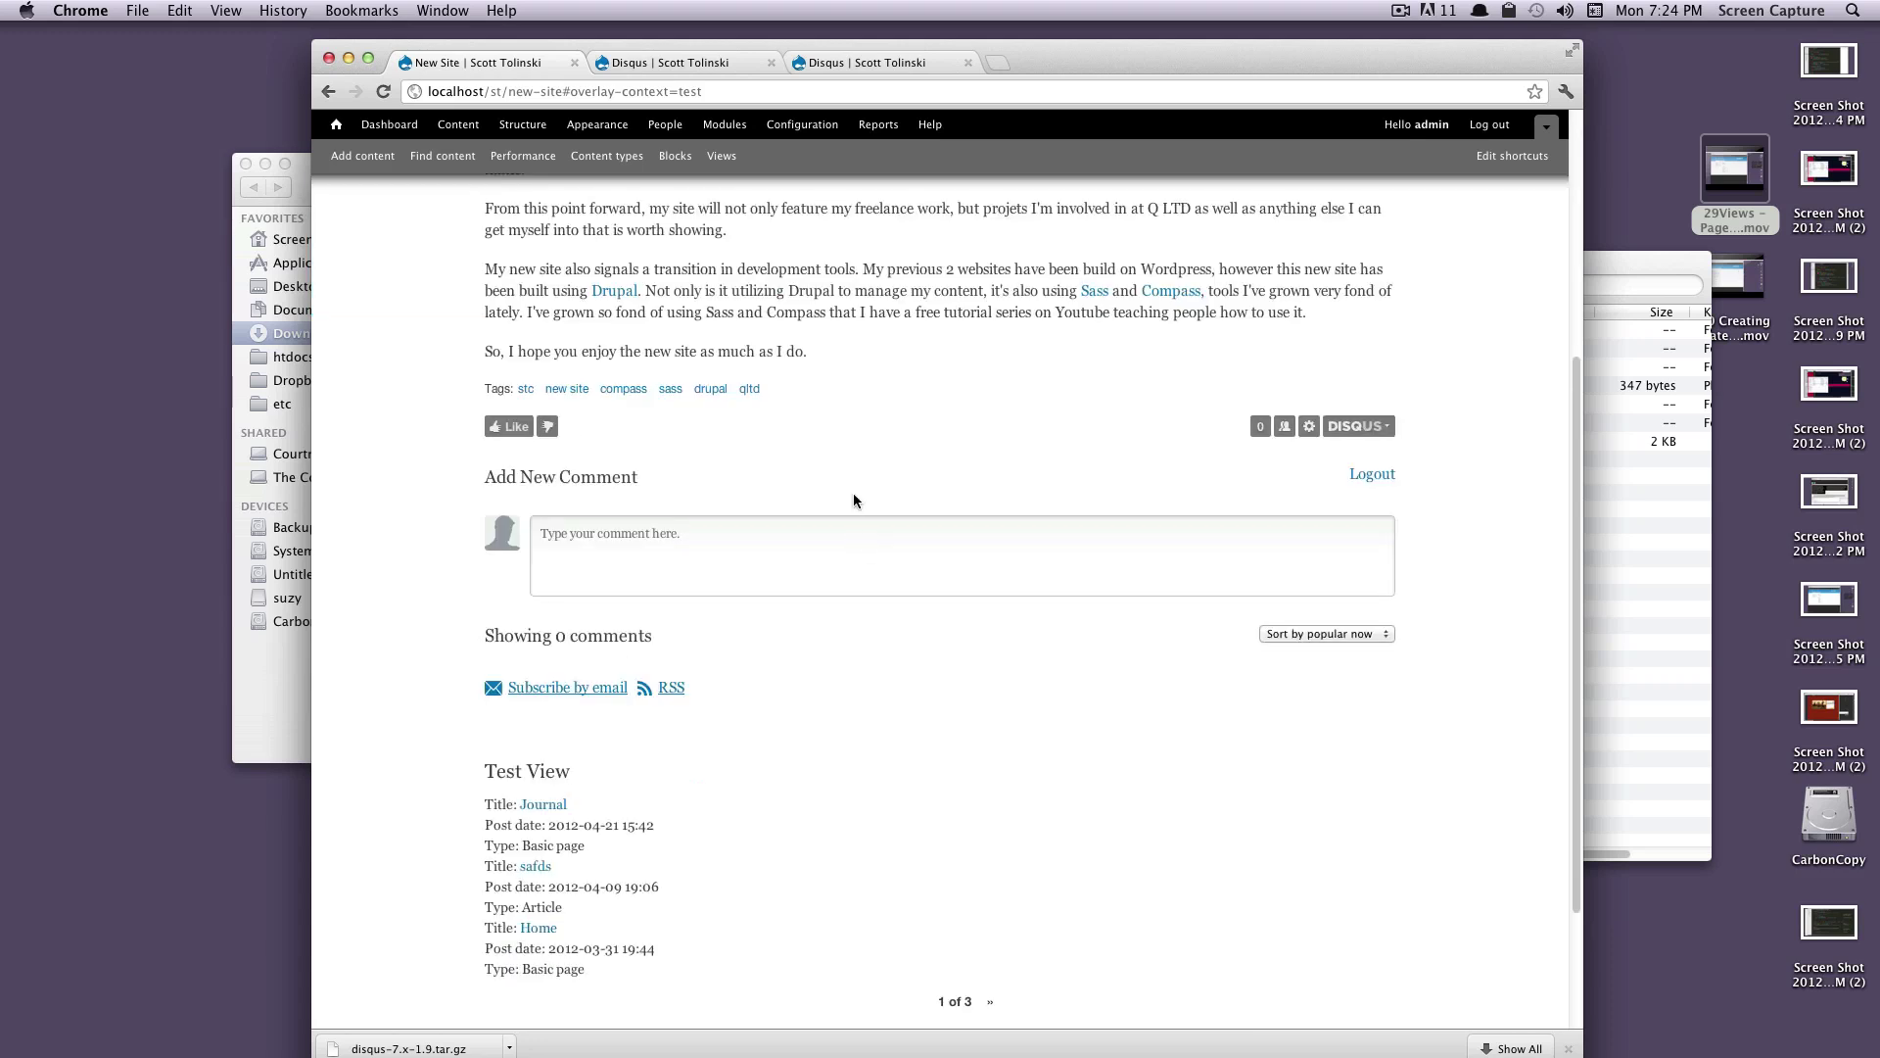
Step: Write "Hey what's up" in the New Site Disqus box and post it as admin
left_click(761, 559)
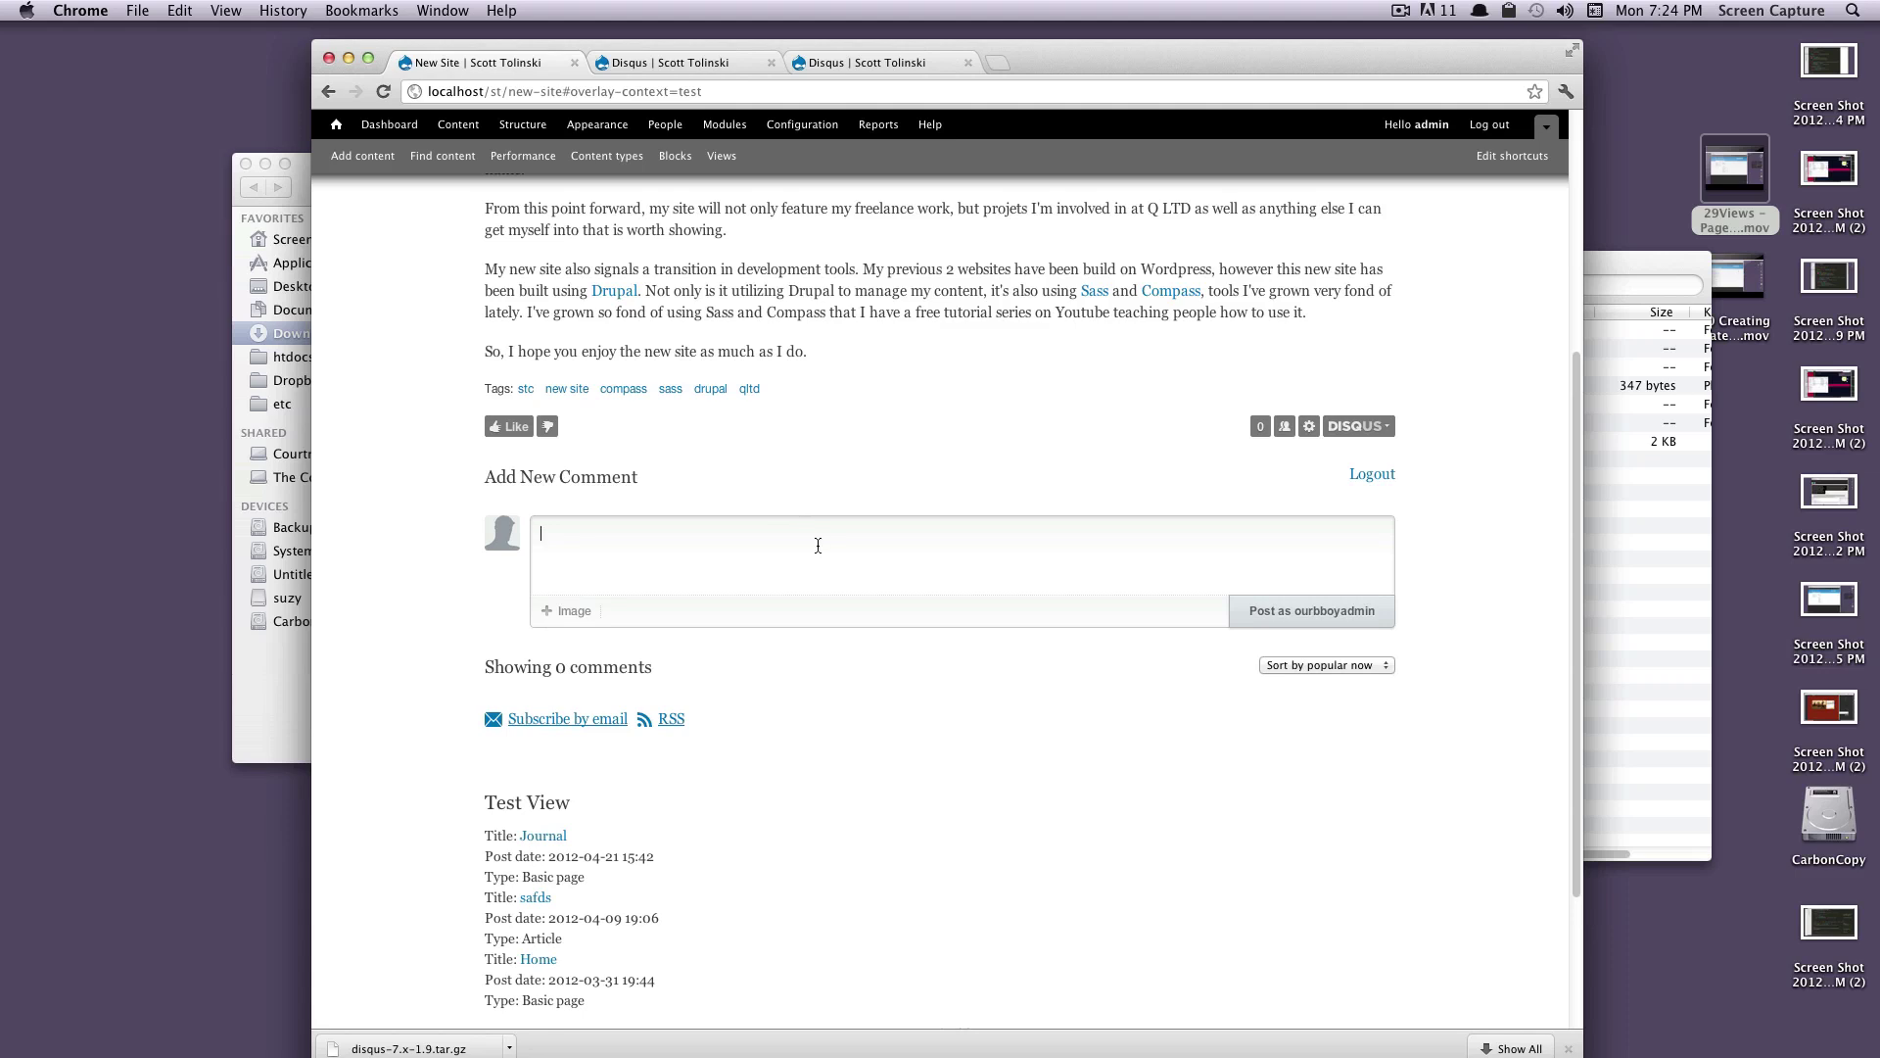
type("Hey What")
key("BackSpace")
key("BackSpace")
key("BackSpace")
key("BackSpace")
type("what's up")
left_click(1286, 625)
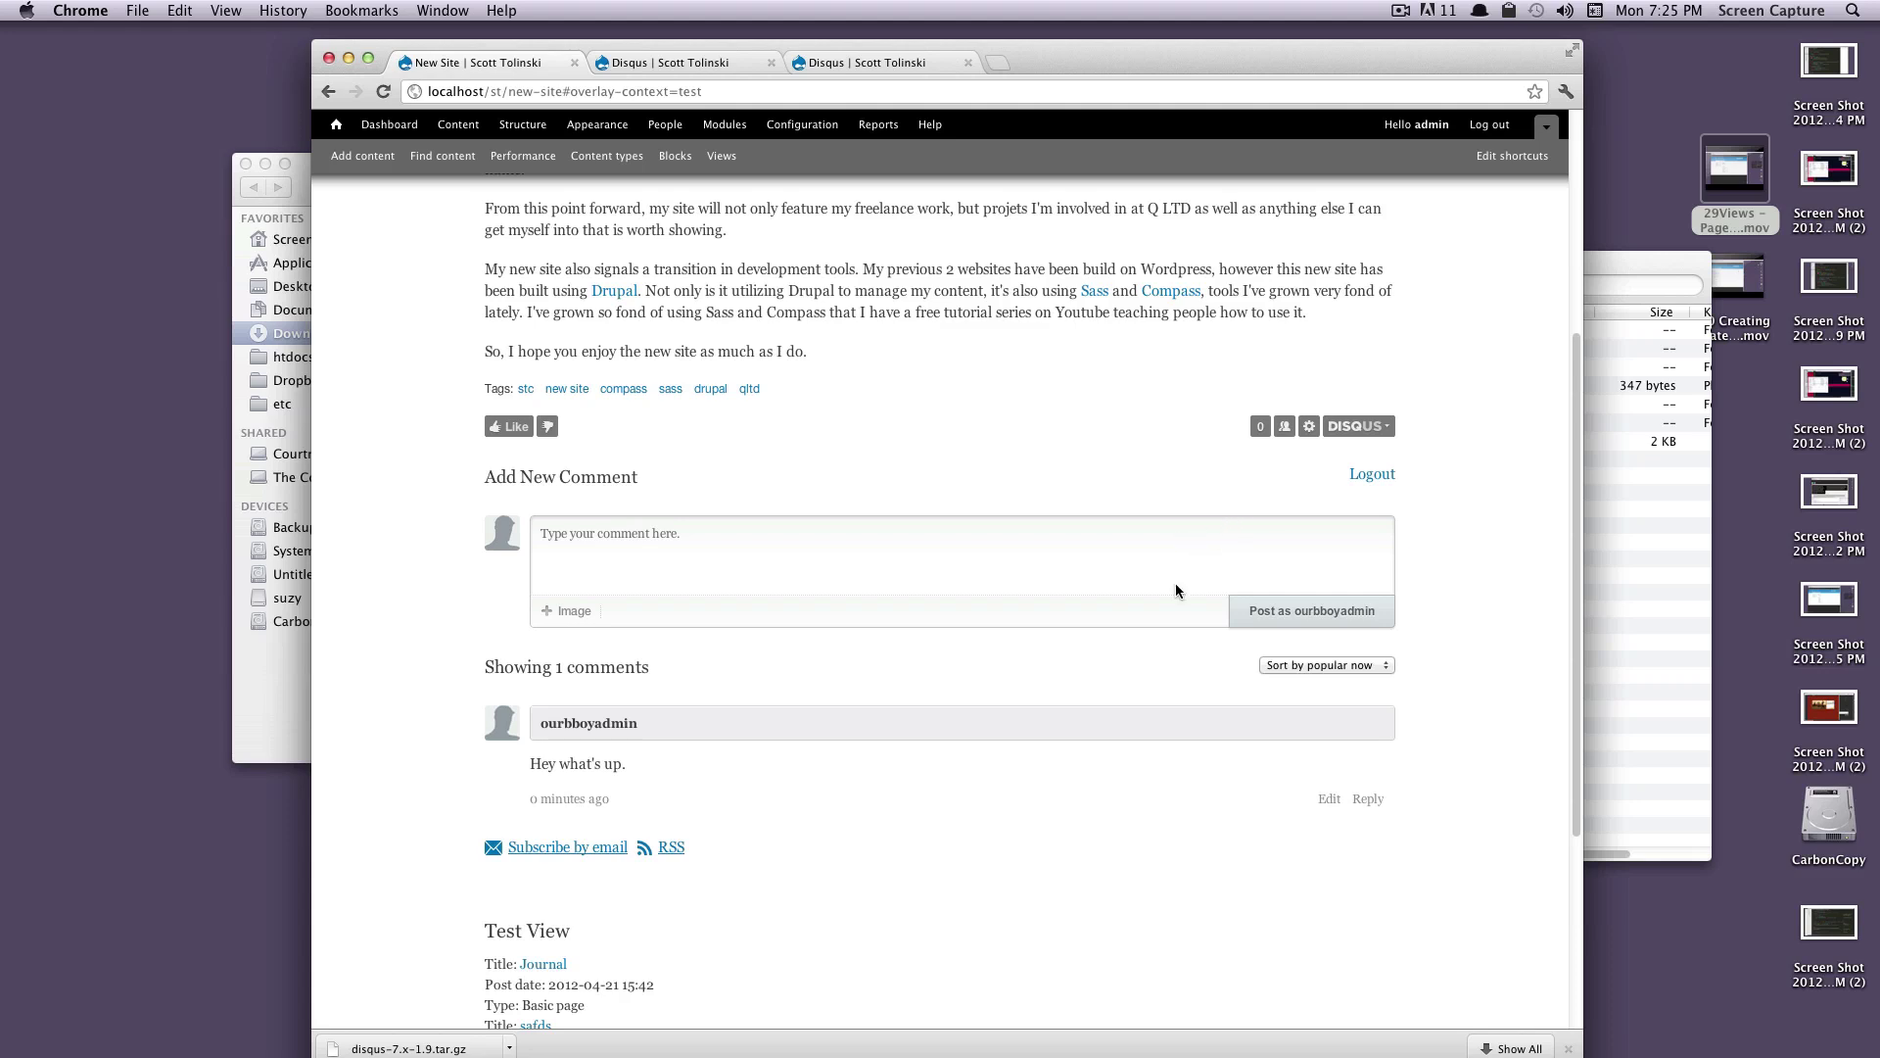
mouse_move(952, 744)
Step: Switch to the "Disqus | Scott Tolinski" tab showing the saved Disqus configuration
left_click(866, 62)
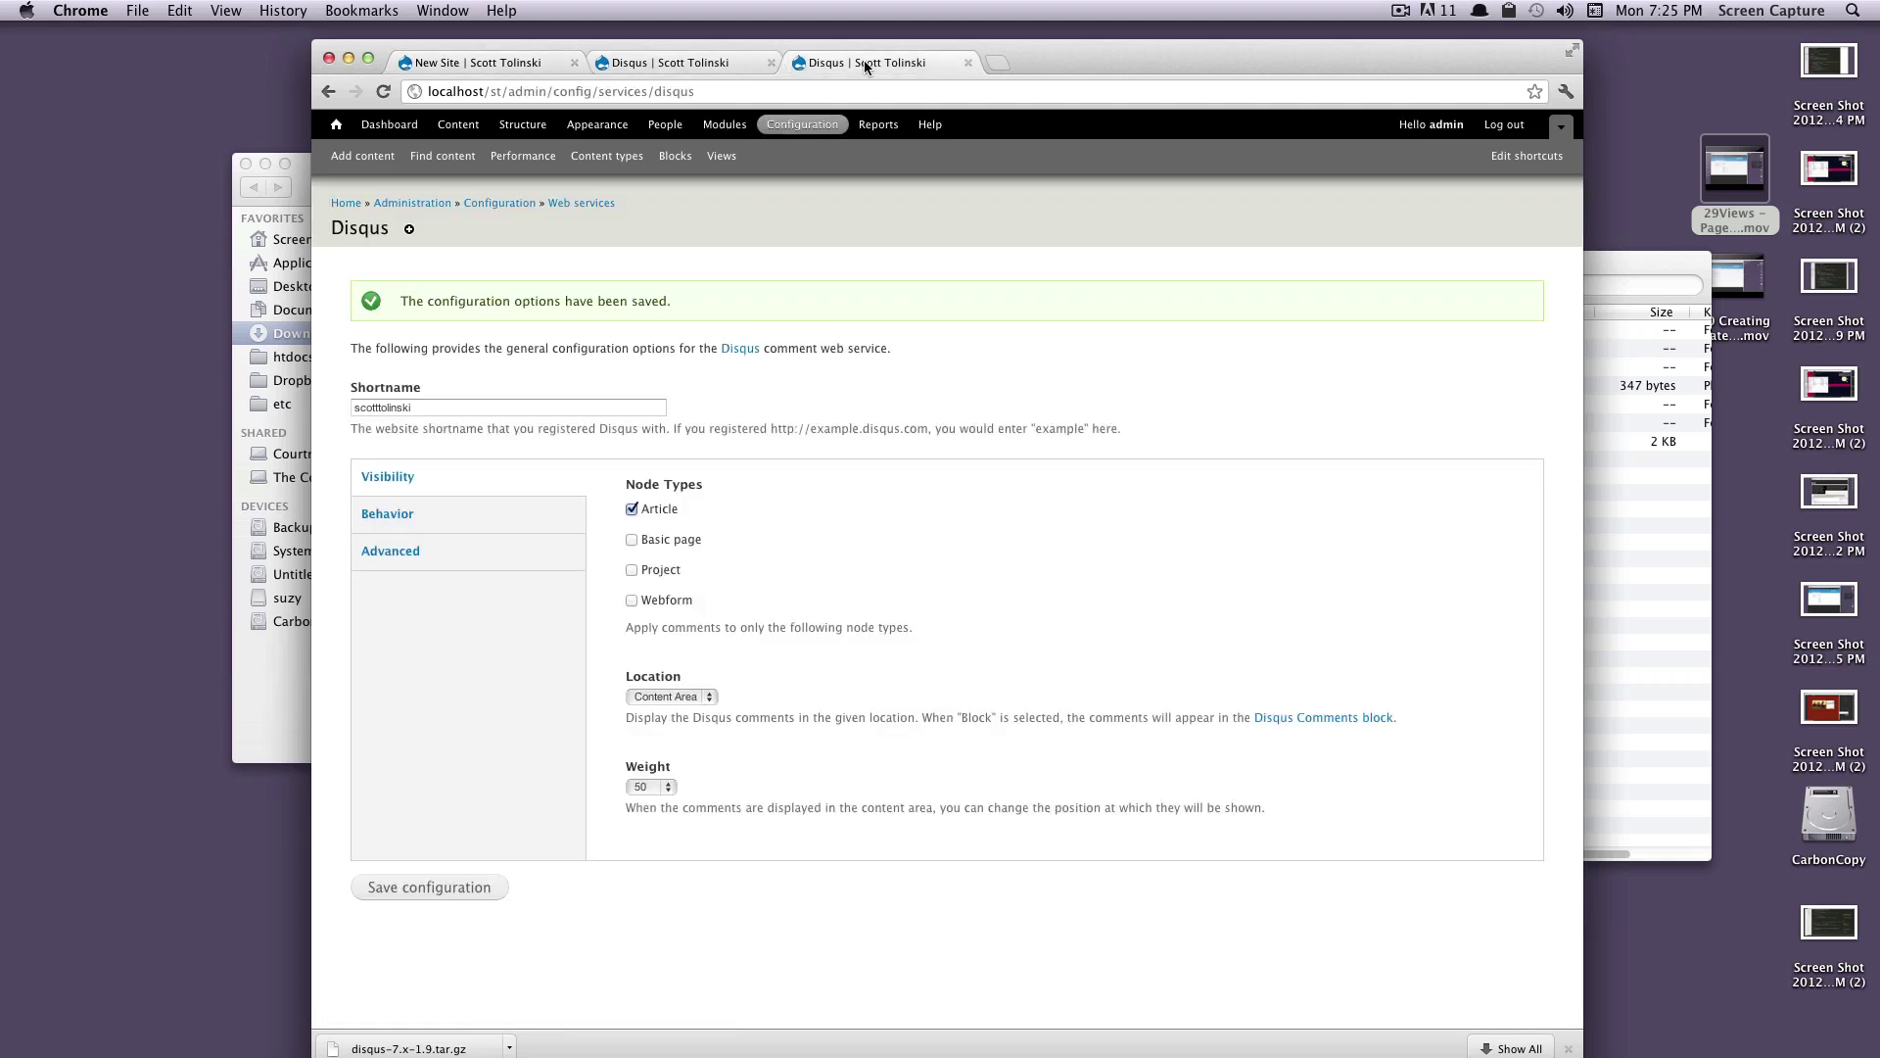